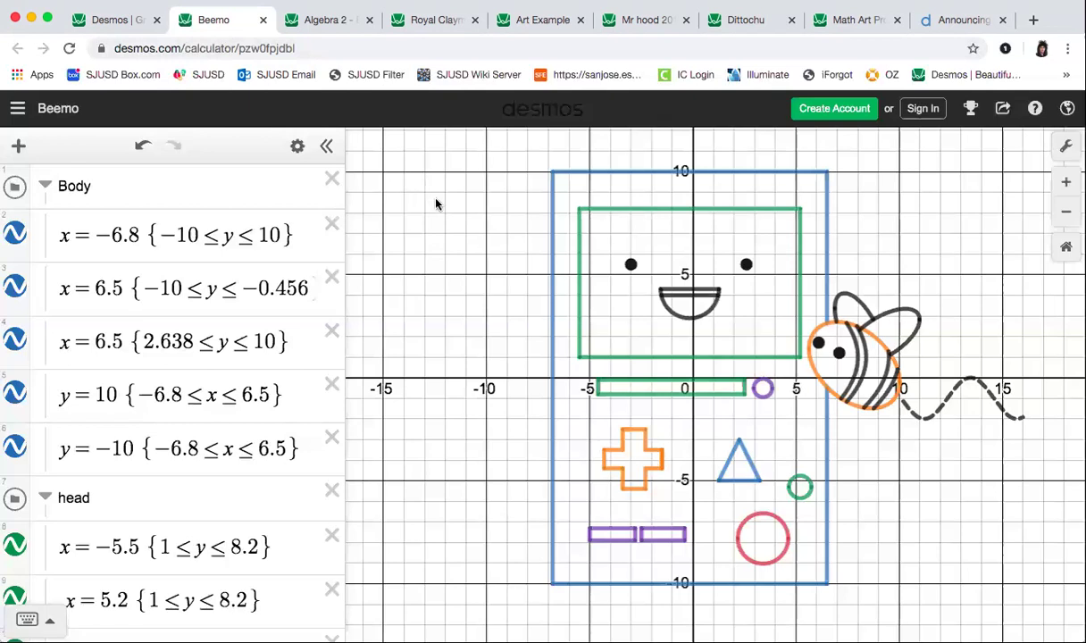
# - Switch from the Beemo art graph to the blank Untitled Graph tab
pyautogui.click(80, 23)
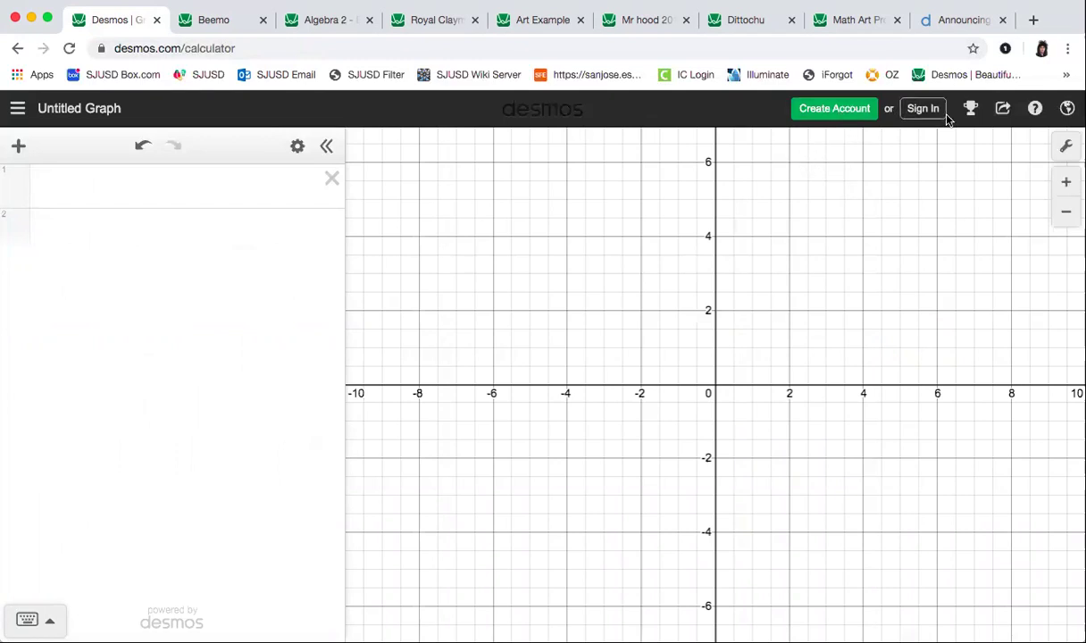
# - Dismiss the Create Account dialog and choose Sign in with Google from the Sign In dialog
pyautogui.click(844, 116)
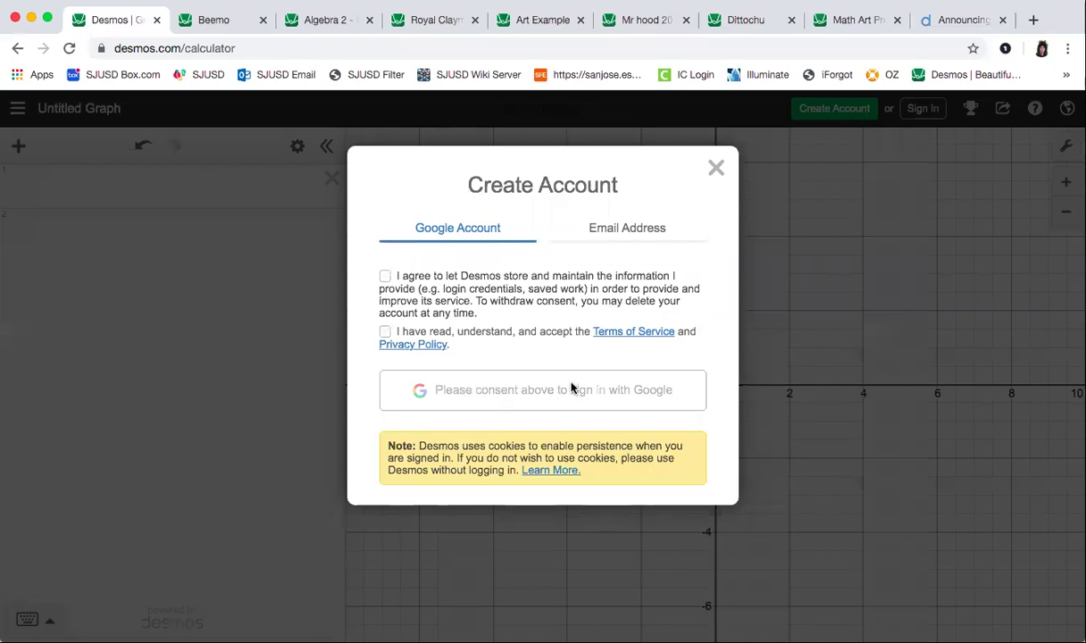
pyautogui.click(716, 168)
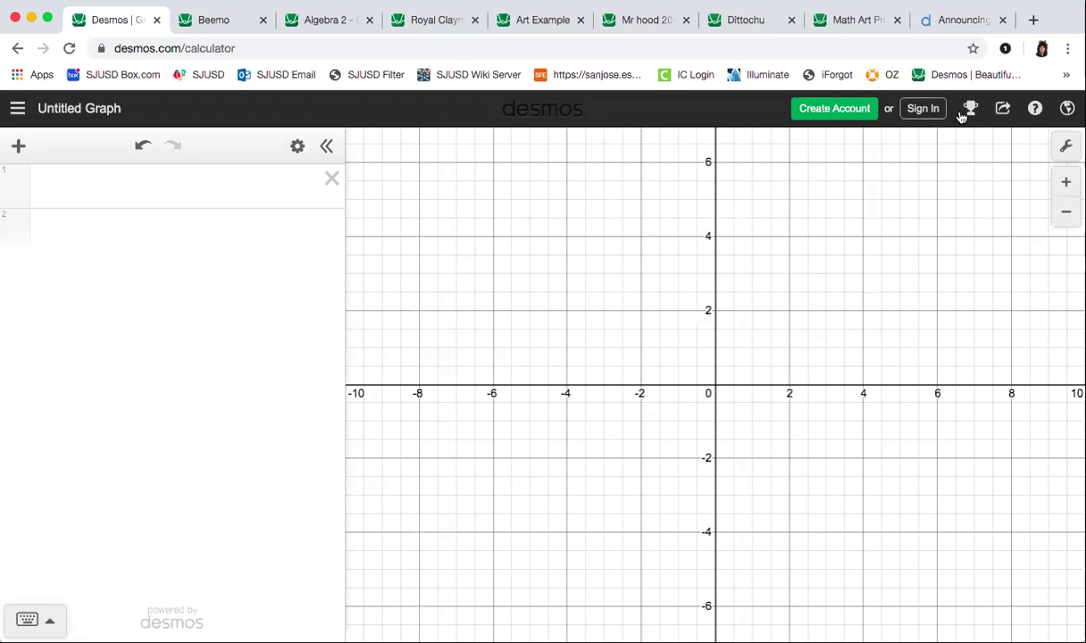
pyautogui.click(925, 110)
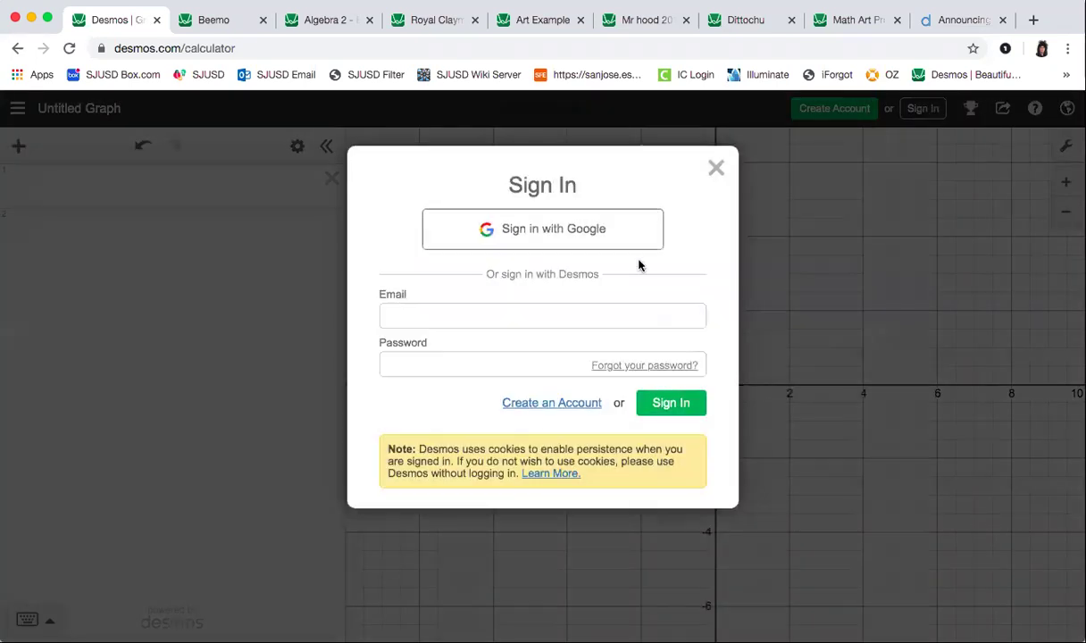
pyautogui.click(522, 231)
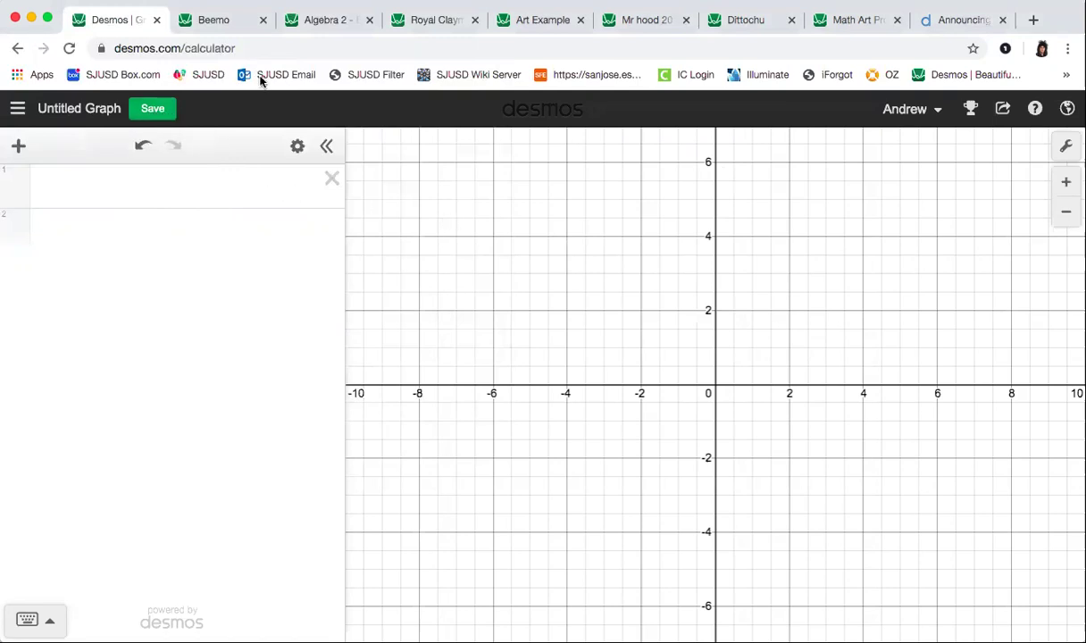
# - Open the Beemo student art graph and scroll through its expression list
pyautogui.click(221, 24)
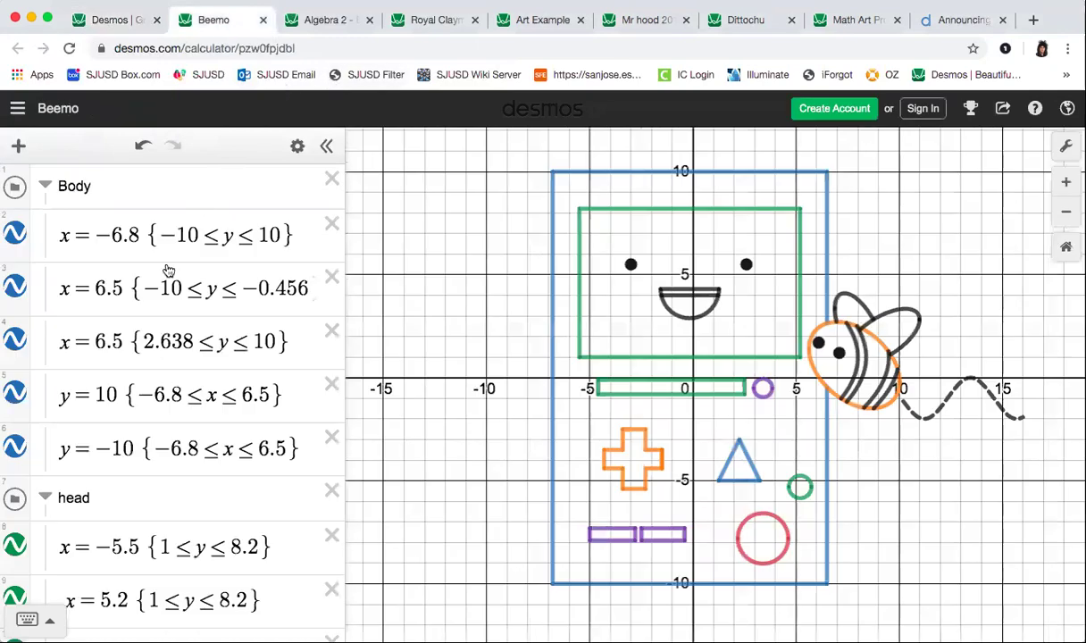
pyautogui.scroll(-15, 184, 257)
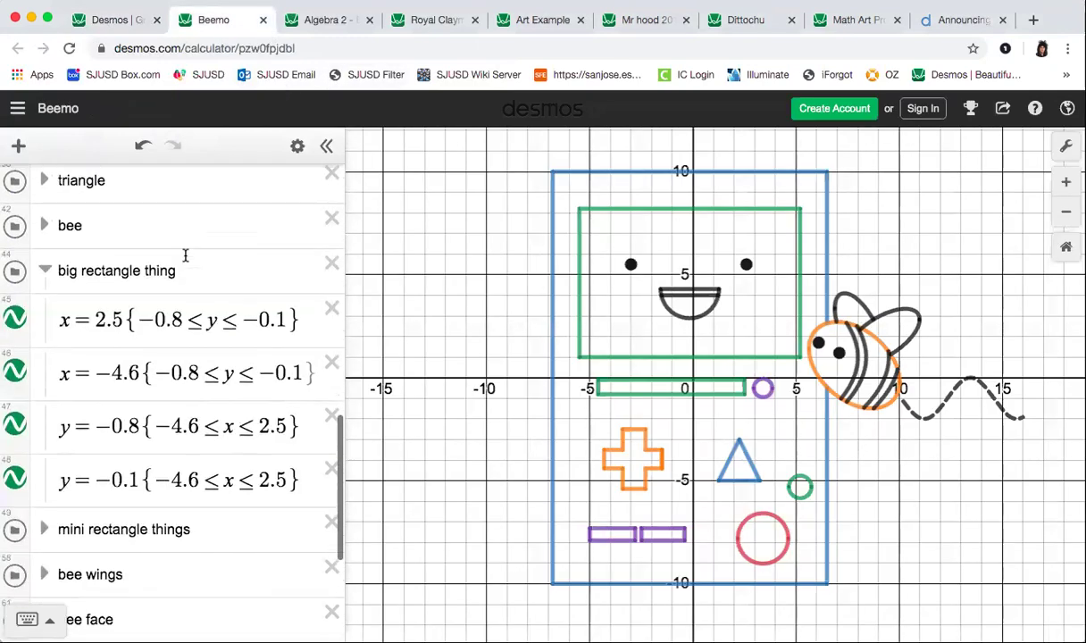
pyautogui.scroll(20, 183, 251)
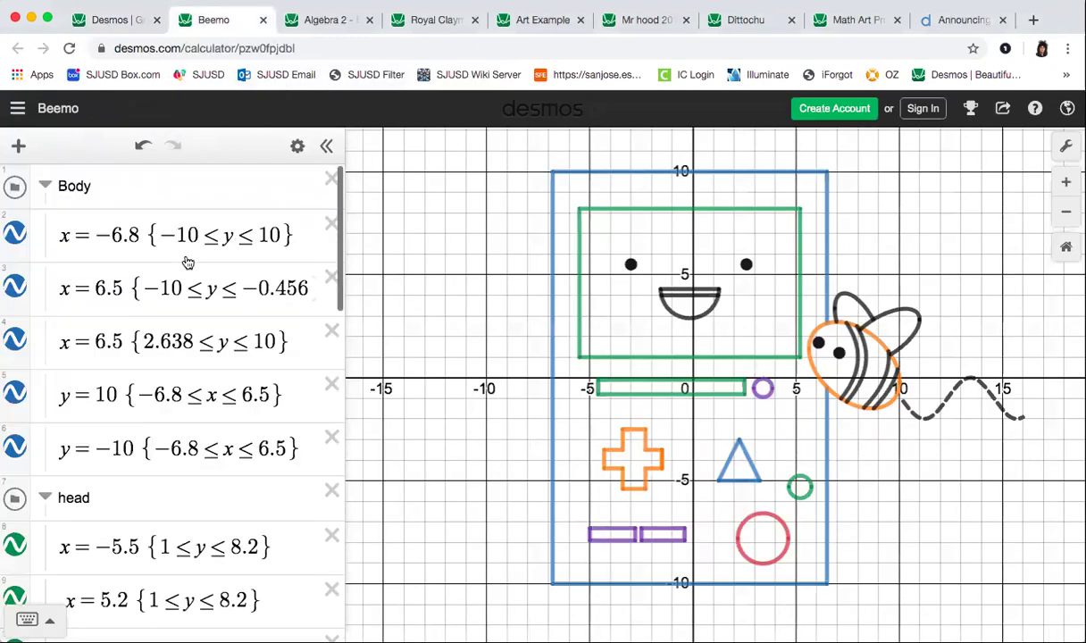
# - Toggle the boba reference image in the Algebra 2 - Boba graph, then open Royal Claymore
pyautogui.click(306, 20)
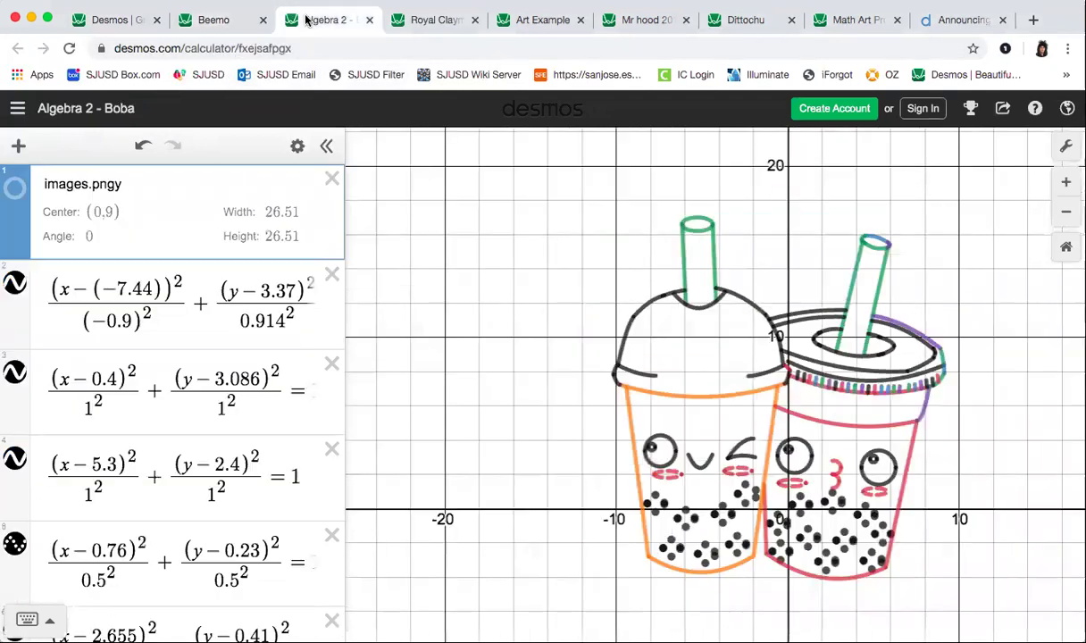
pyautogui.click(15, 192)
pyautogui.moveTo(399, 311); pyautogui.dragTo(354, 306)
pyautogui.moveTo(417, 356); pyautogui.dragTo(424, 332)
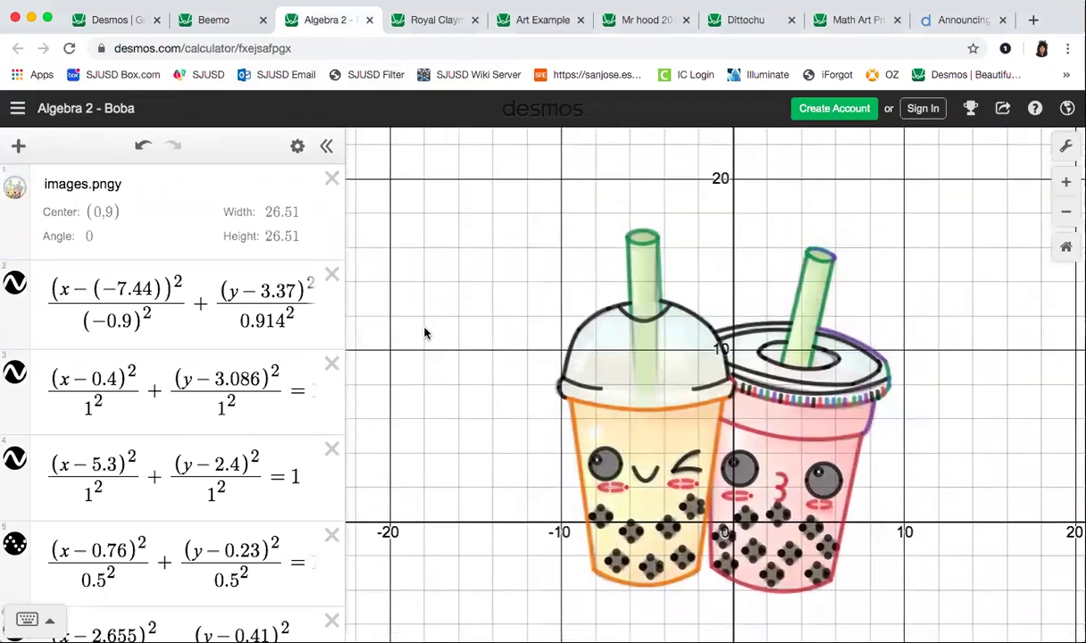
pyautogui.click(16, 191)
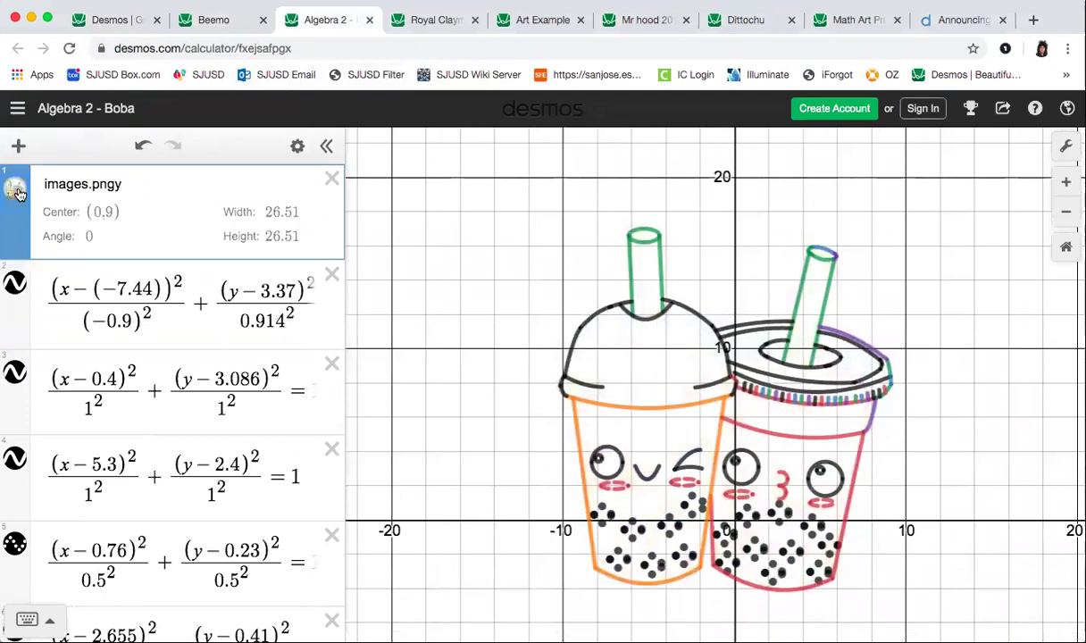
pyautogui.click(16, 191)
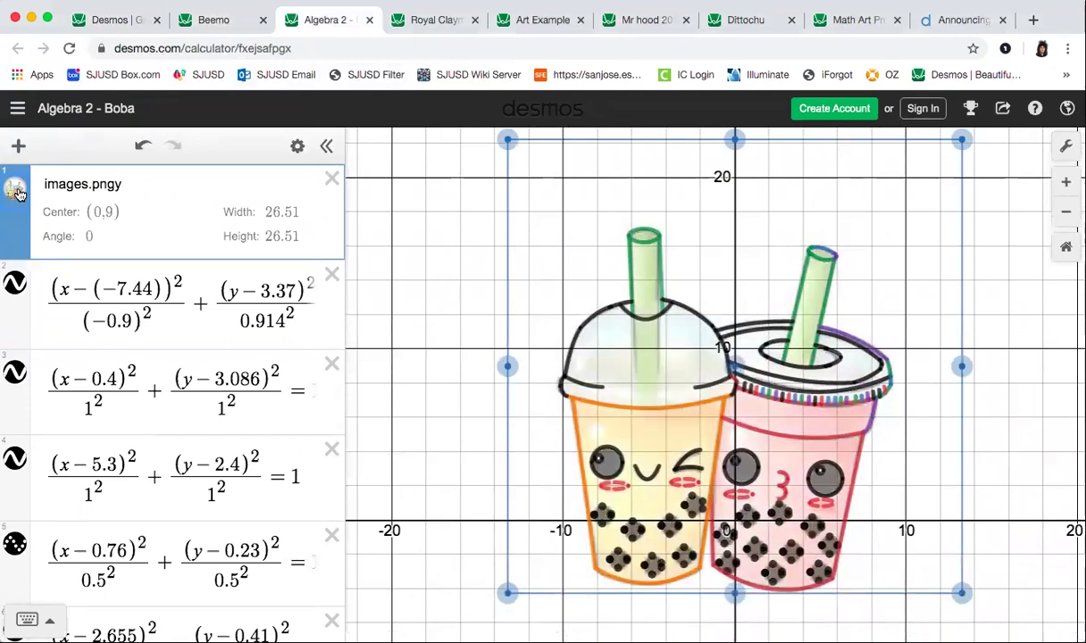
pyautogui.click(16, 191)
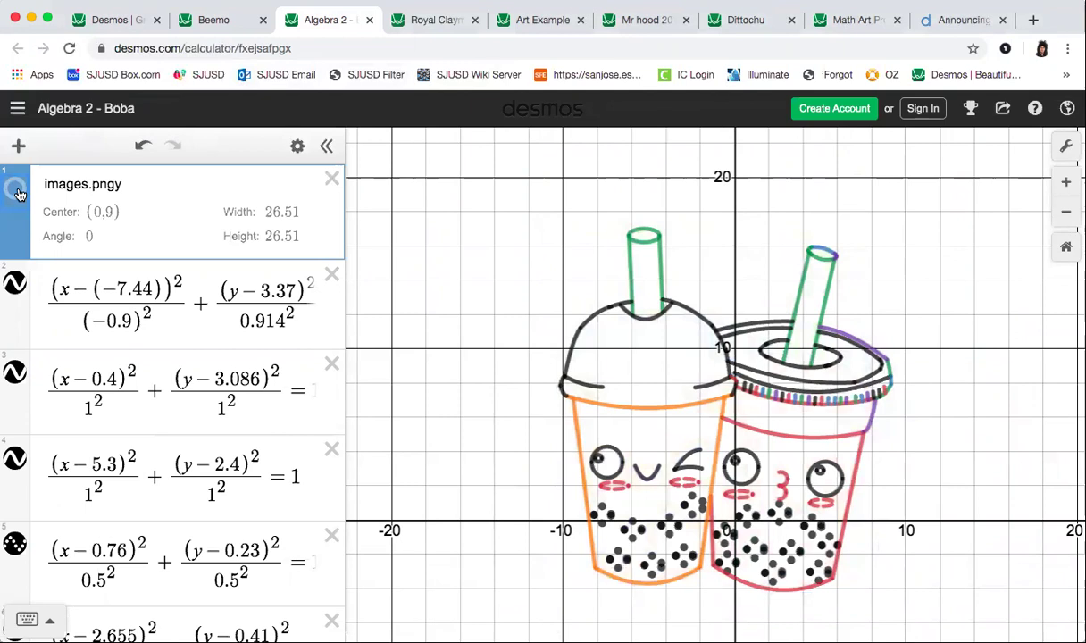
pyautogui.click(16, 191)
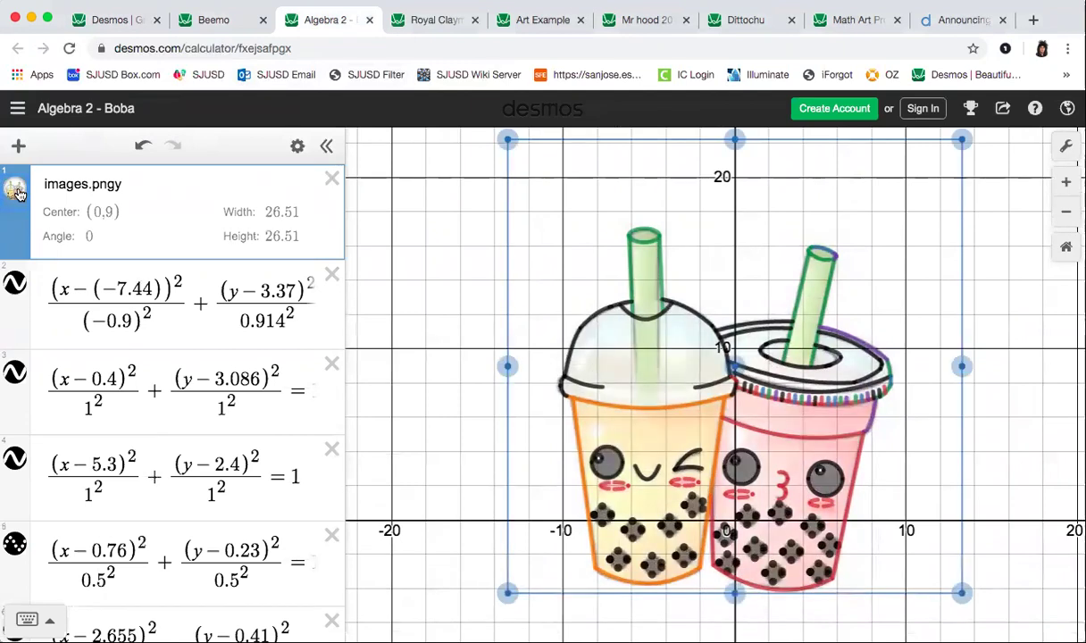
pyautogui.click(439, 20)
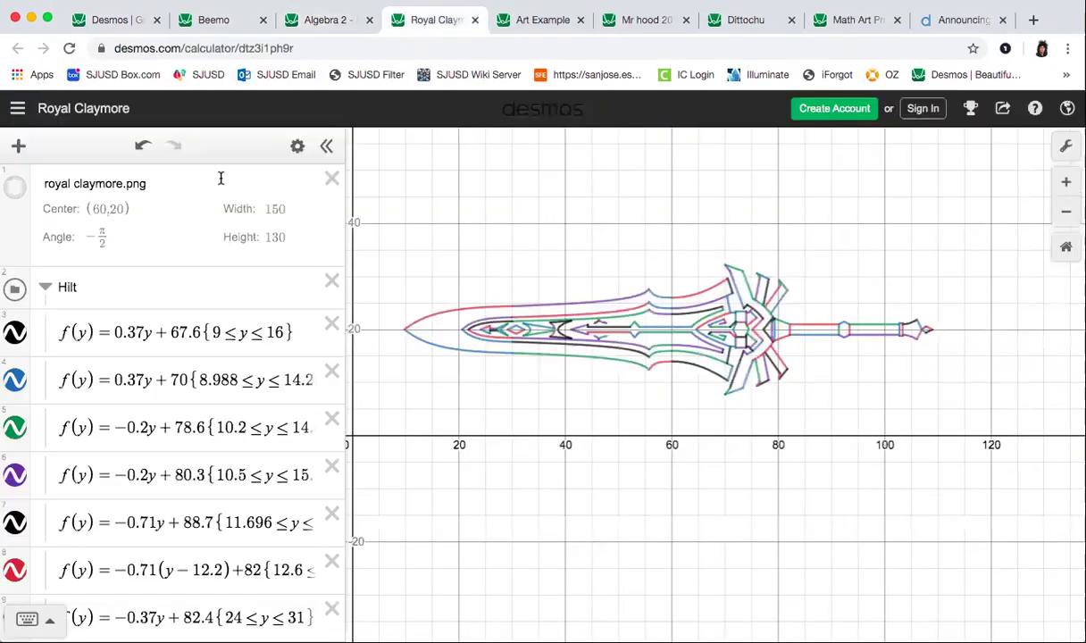
# - Toggle the royal claymore.png image on and off against the sword outline, then return to Untitled
pyautogui.click(16, 191)
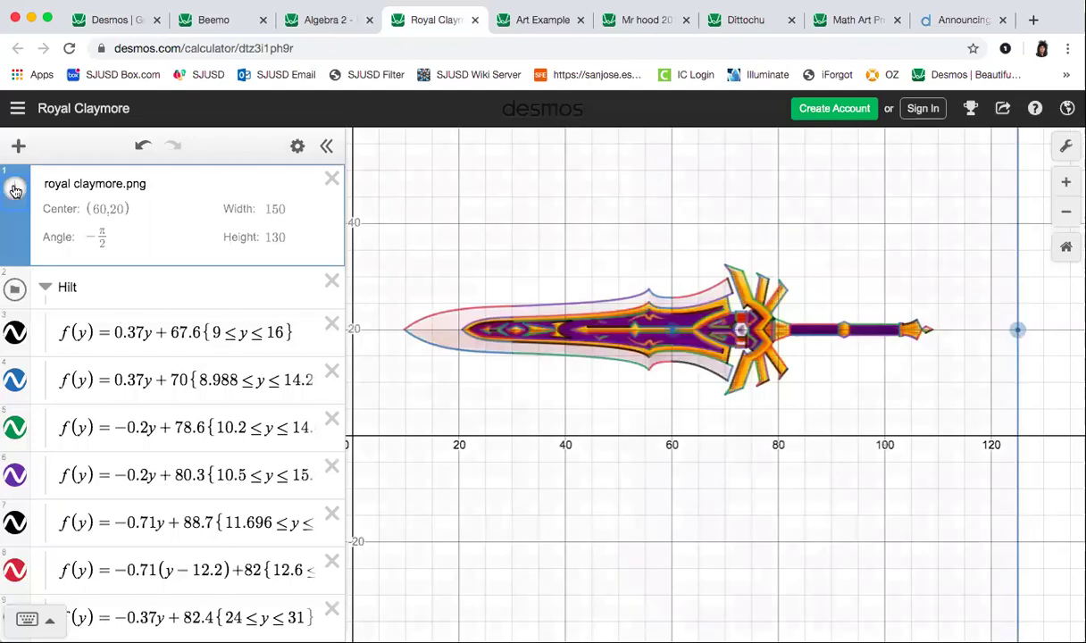
pyautogui.click(15, 191)
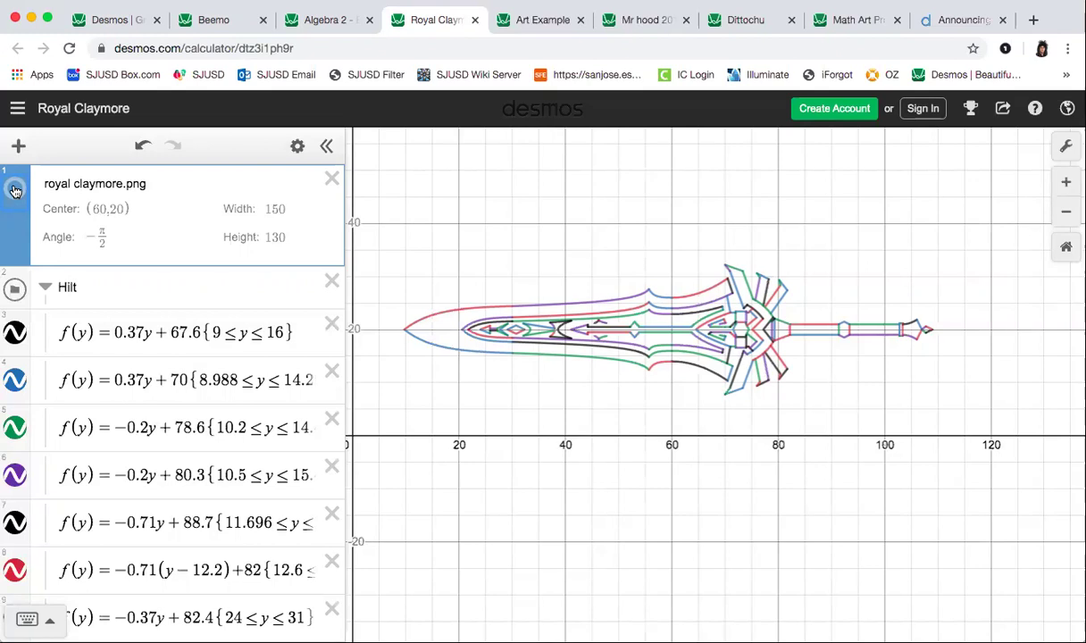
pyautogui.click(15, 190)
pyautogui.click(15, 191)
pyautogui.moveTo(455, 204); pyautogui.dragTo(512, 209)
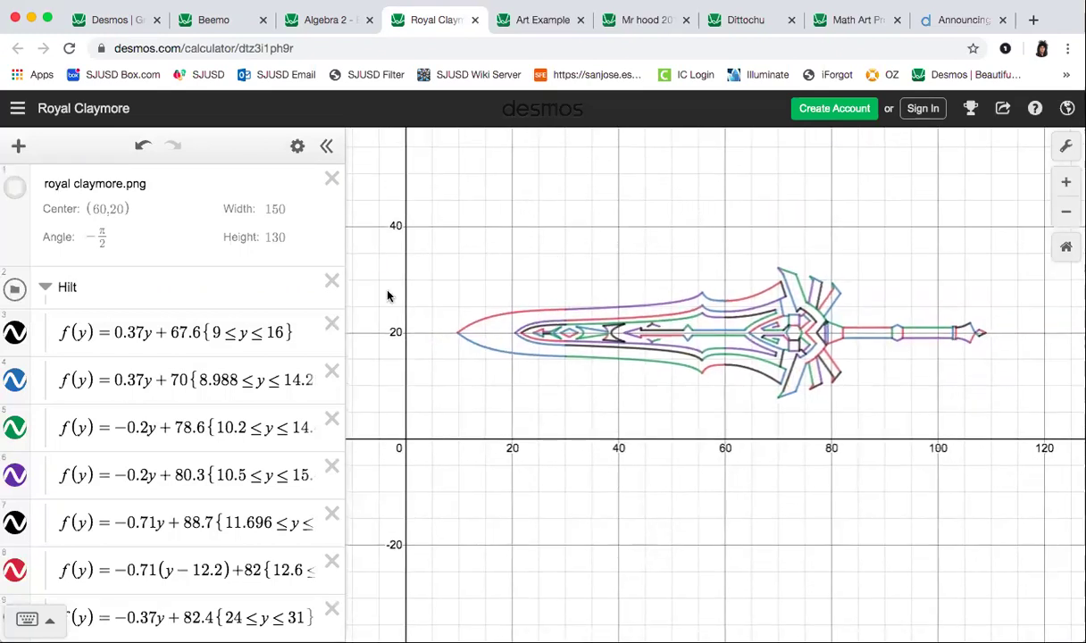
pyautogui.click(16, 184)
pyautogui.click(16, 185)
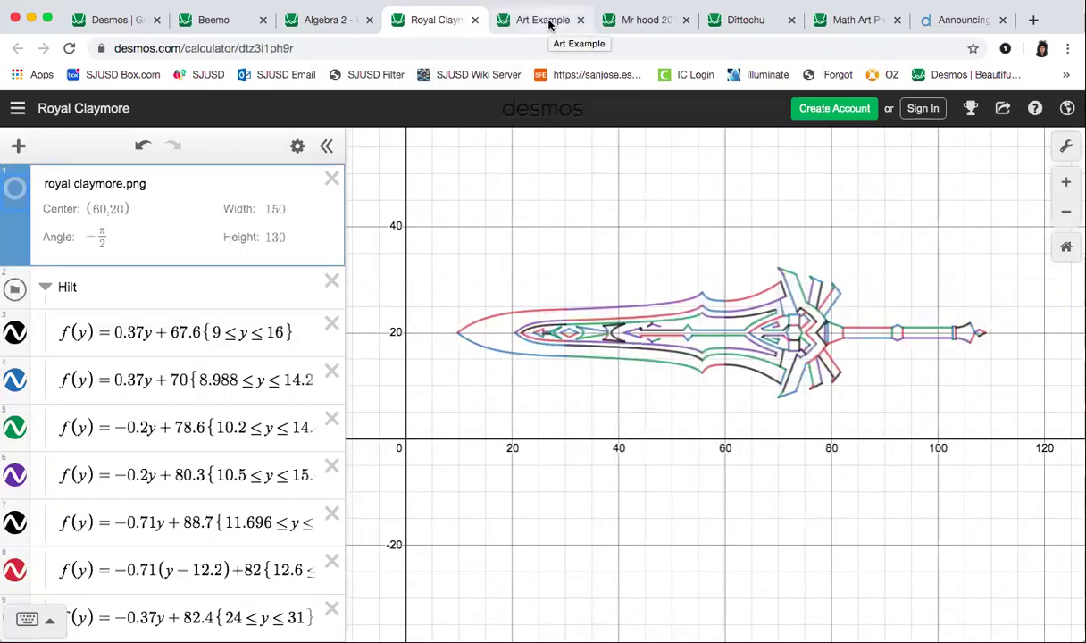
pyautogui.click(16, 187)
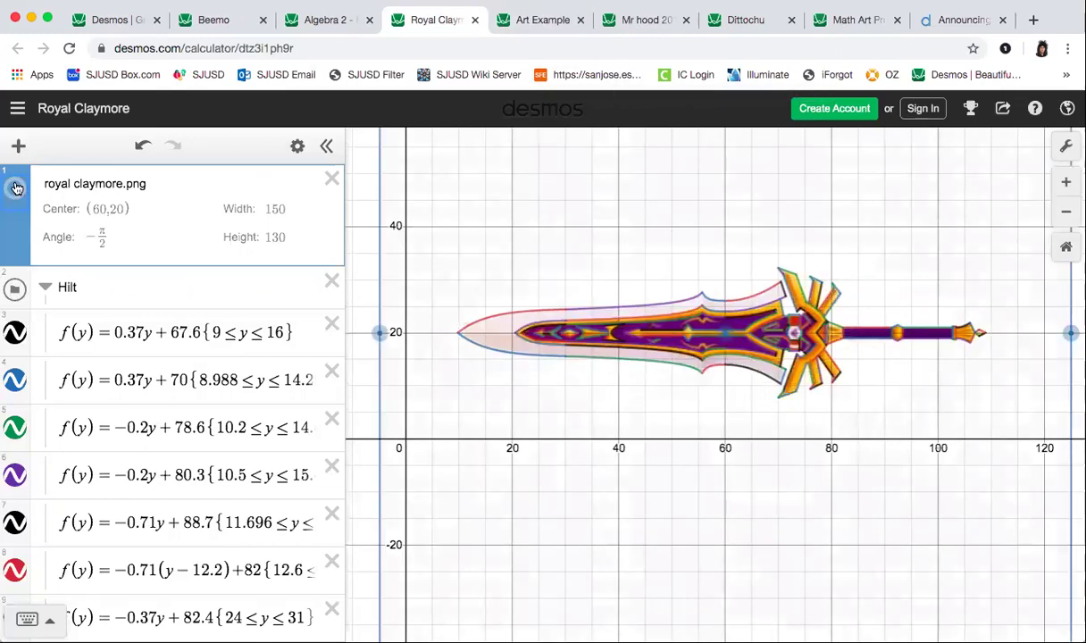
pyautogui.click(16, 187)
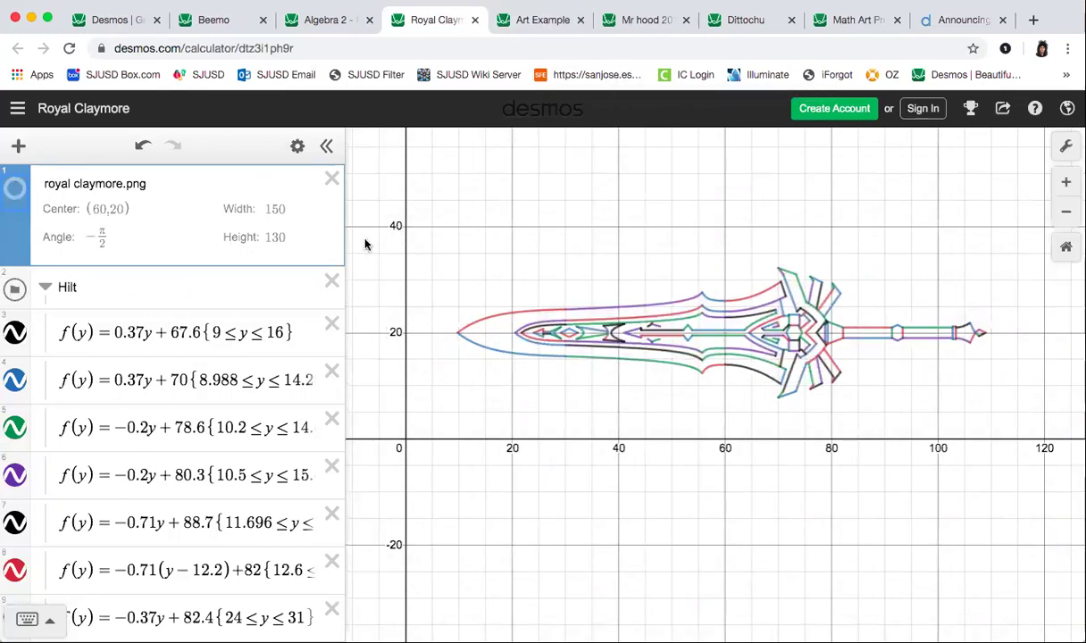
pyautogui.click(116, 20)
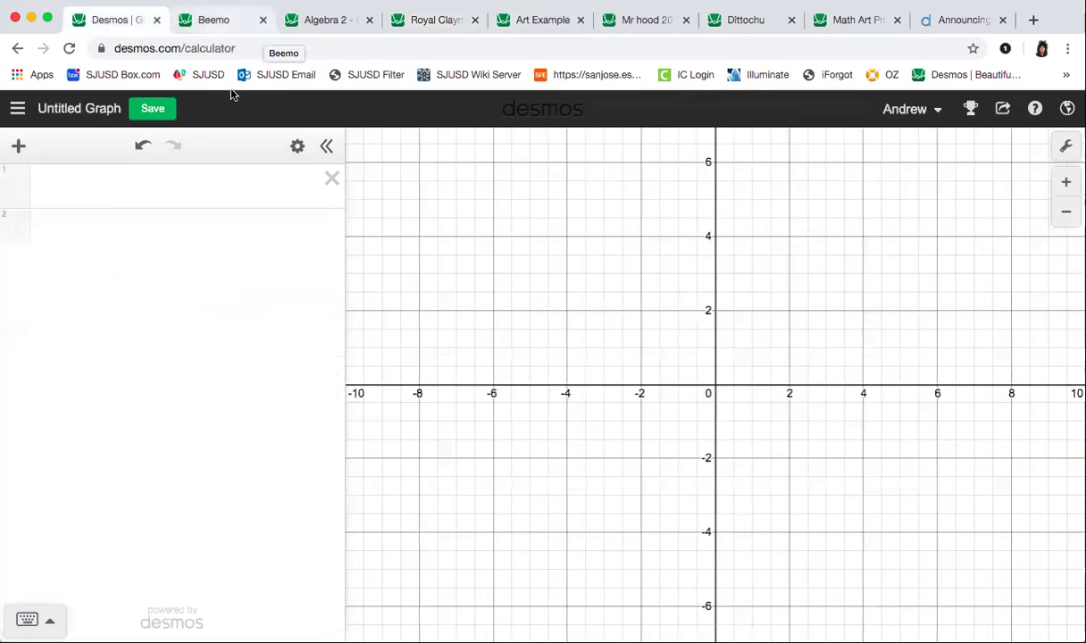
# - Plot y=x^2 and turn on Projector Mode in Graph Settings for a bolder display
pyautogui.click(148, 183)
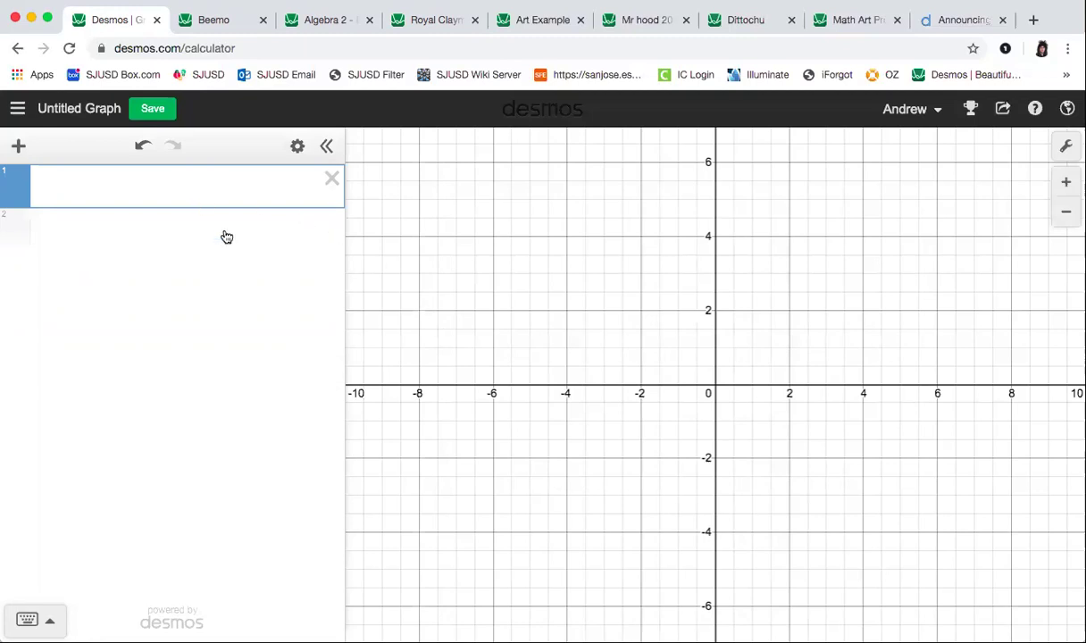
pyautogui.write('y=x^2')
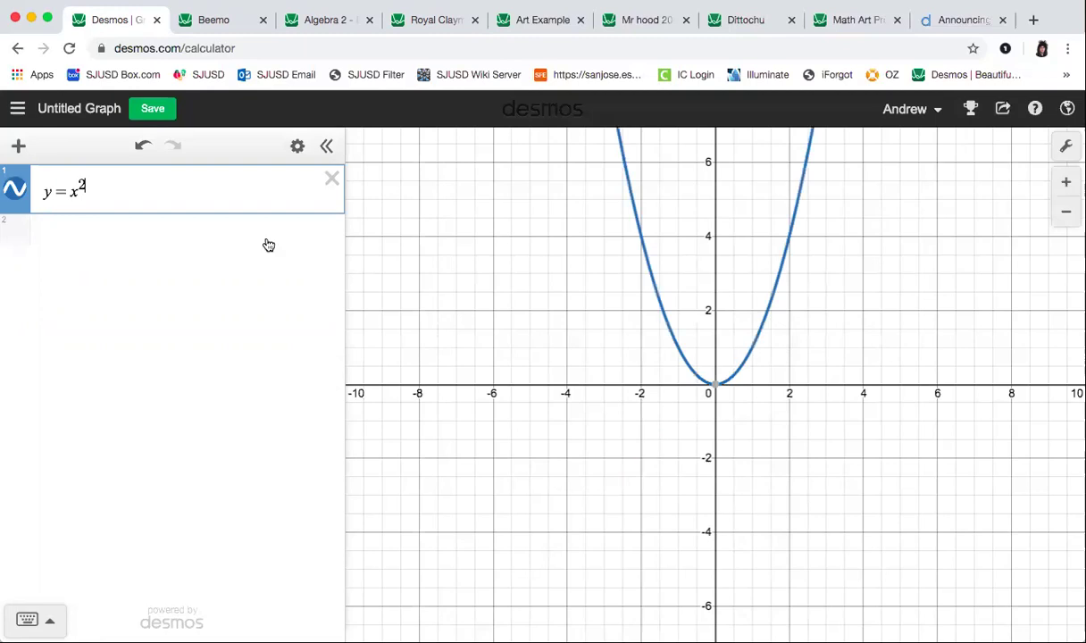
pyautogui.click(1065, 145)
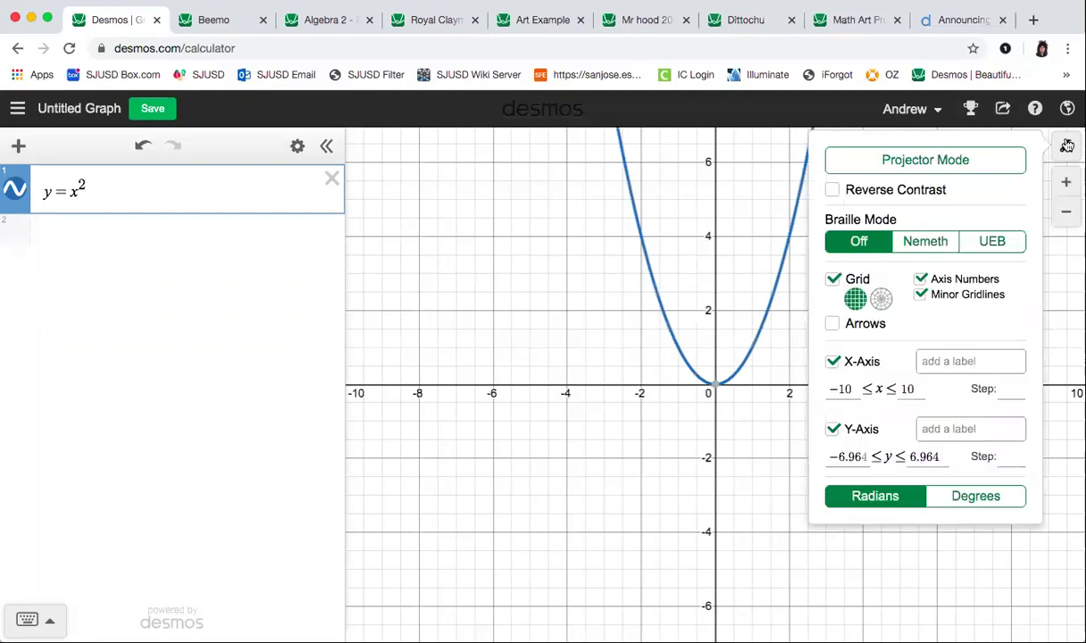
pyautogui.click(914, 162)
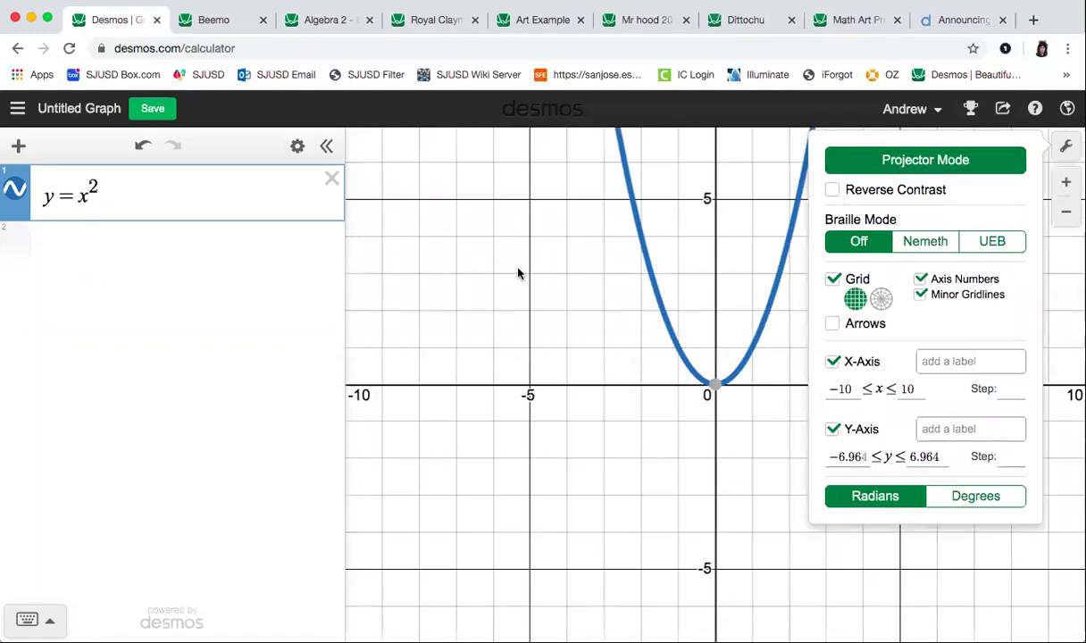
pyautogui.click(895, 294)
pyautogui.hscroll(2, 884, 306)
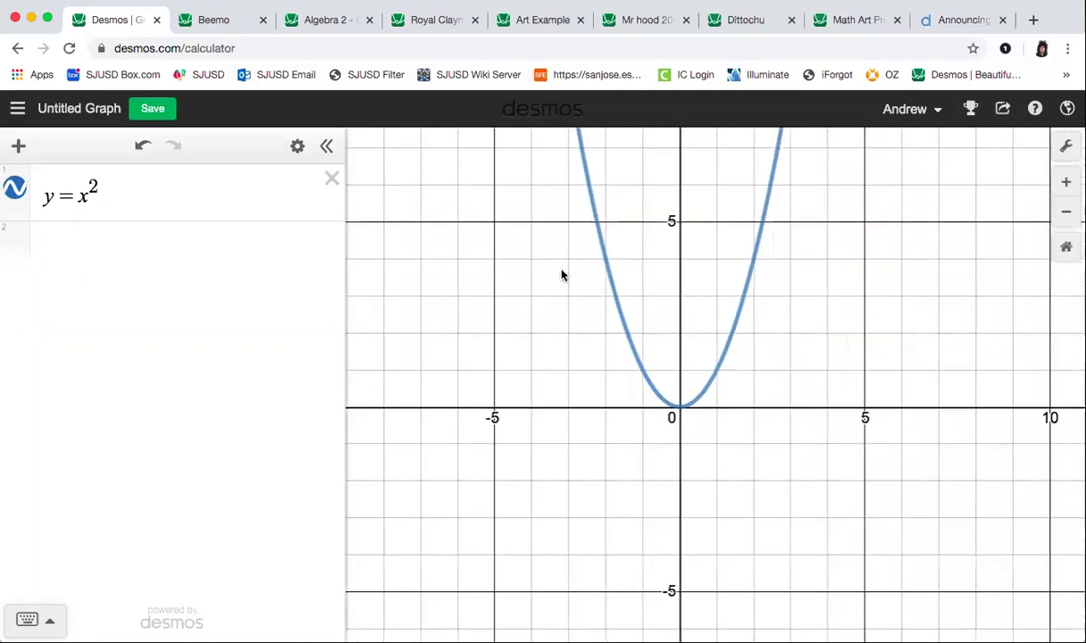
pyautogui.click(743, 293)
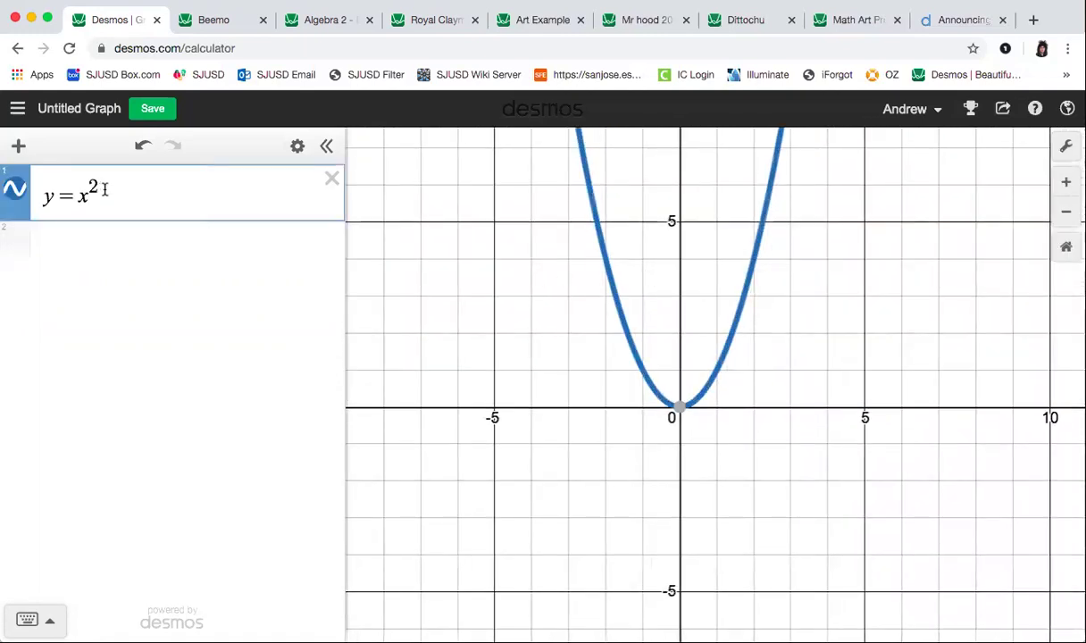
pyautogui.click(87, 244)
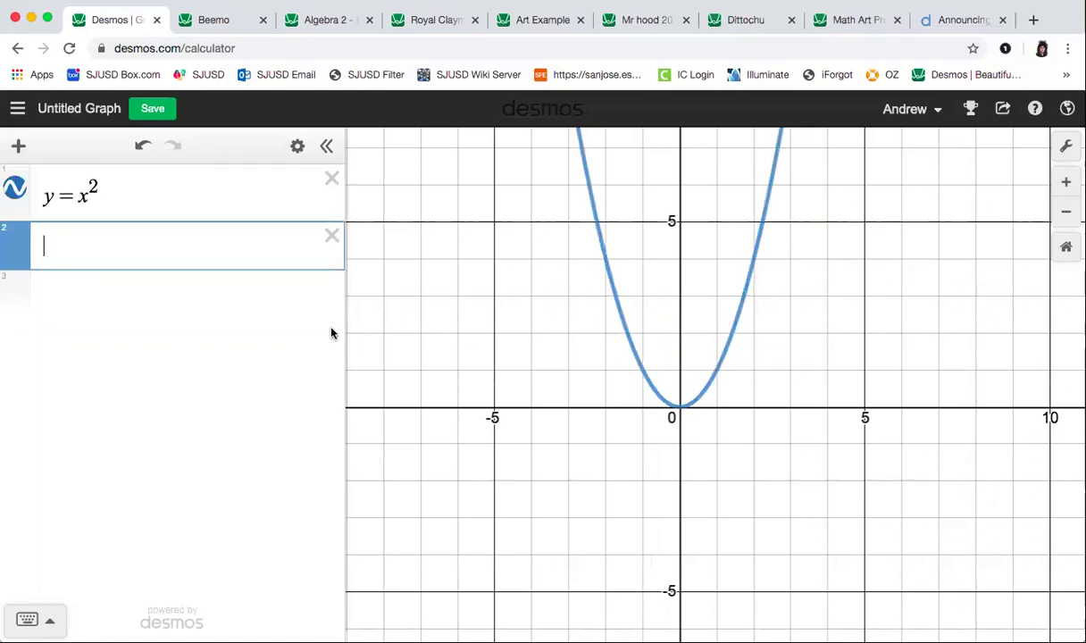
# - Add the horizontal line y=3 and check point coordinates on the parabola
pyautogui.write('y=3')
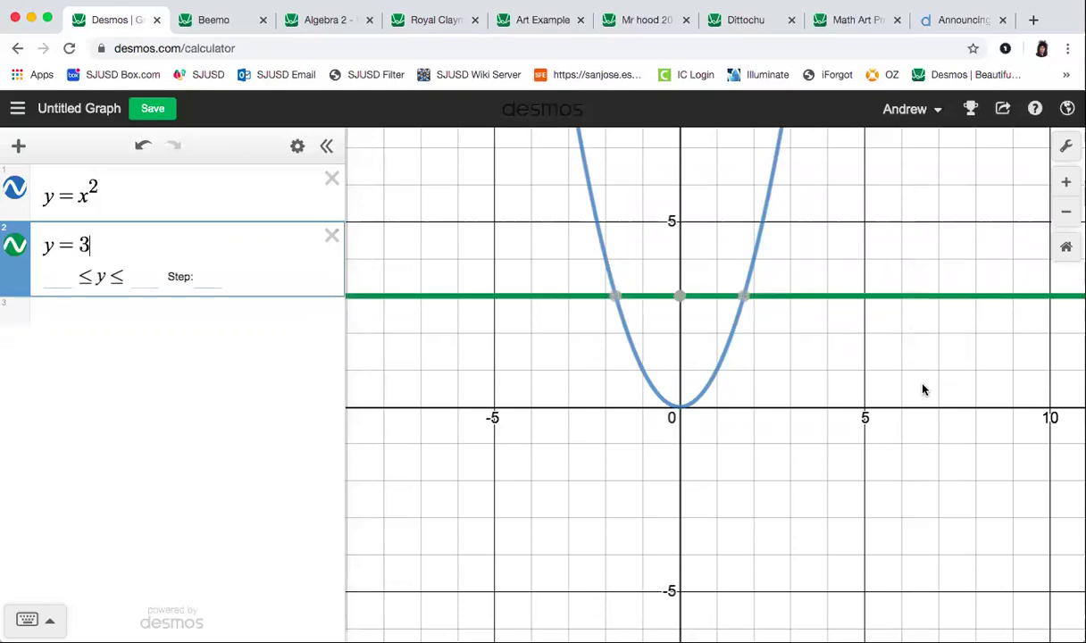
pyautogui.click(685, 329)
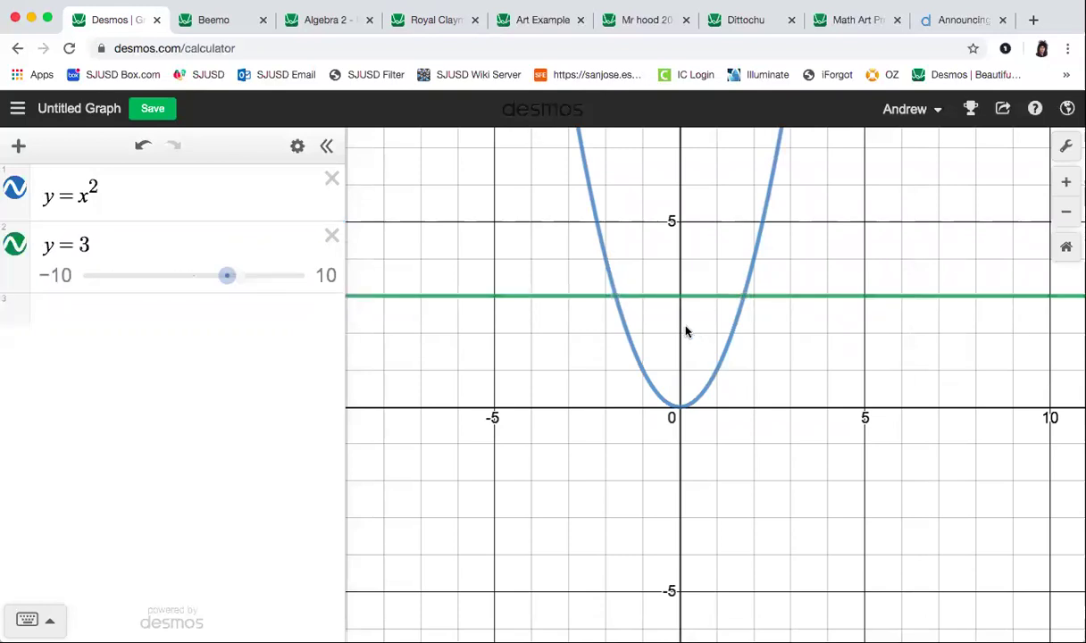
pyautogui.click(732, 333)
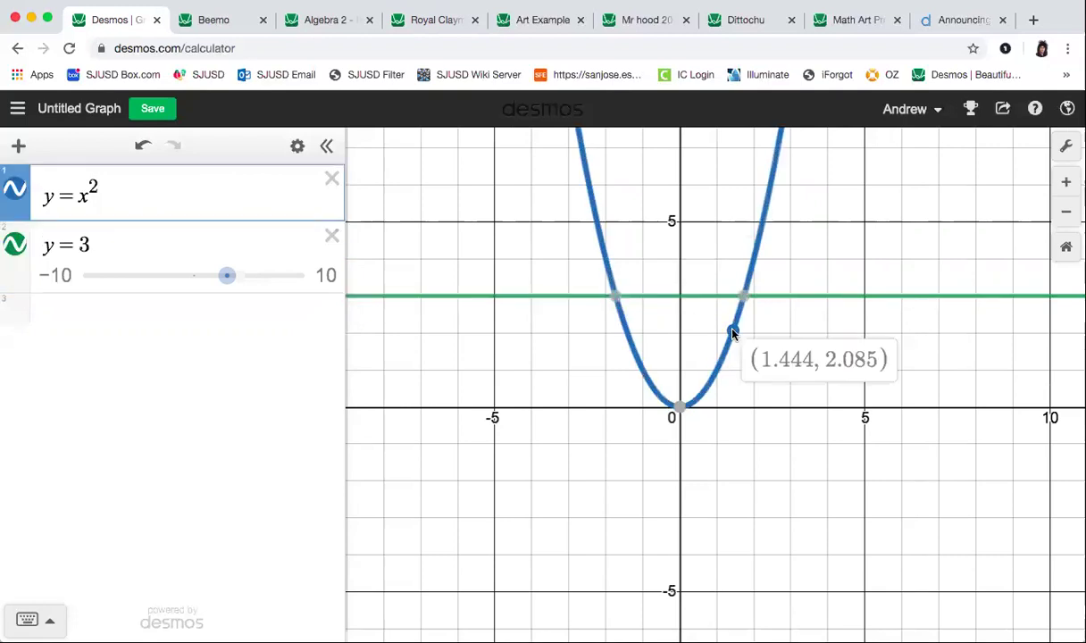
pyautogui.click(681, 296)
pyautogui.click(731, 342)
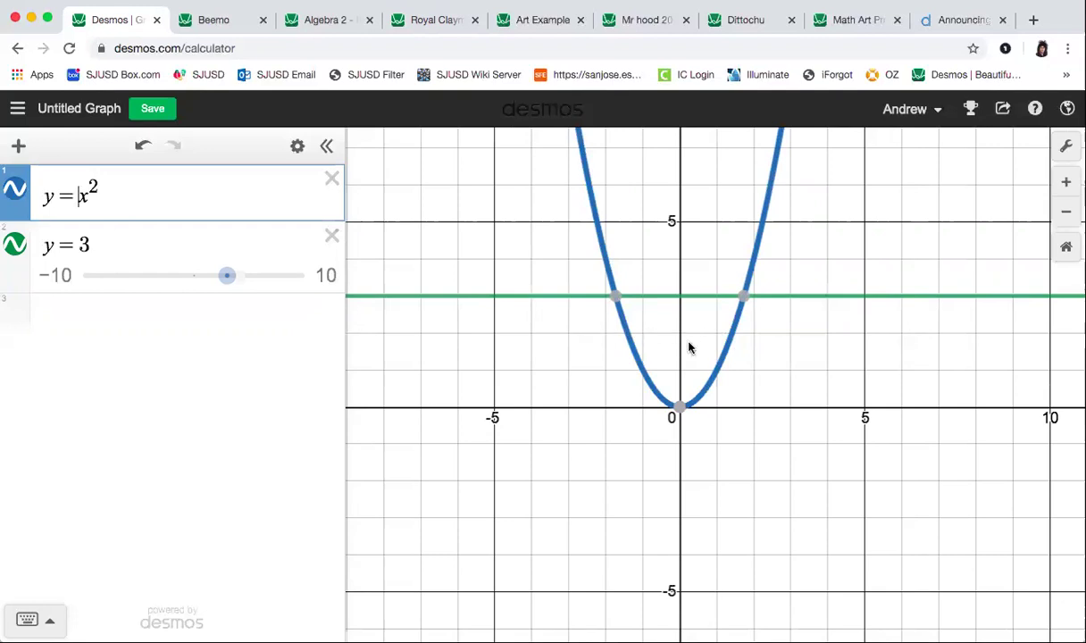
# - Try vertical shifts of y=x² (+1, +2, −1, −2, −3, −4), then restore y=x²
pyautogui.click(112, 188)
pyautogui.write('+1')
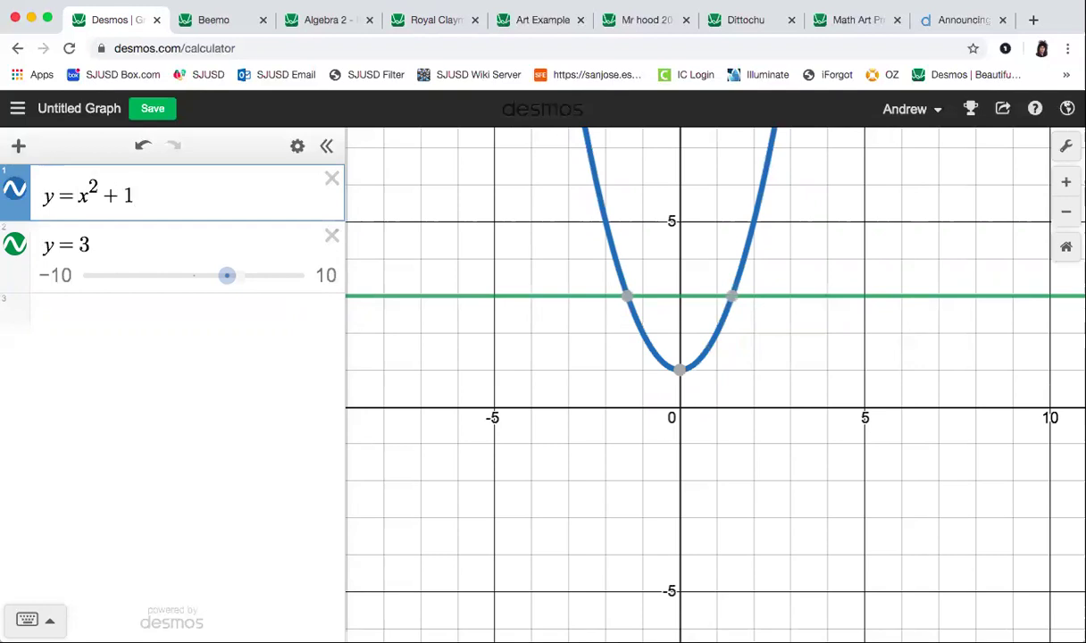
pyautogui.press('BackSpace')
pyautogui.write('2')
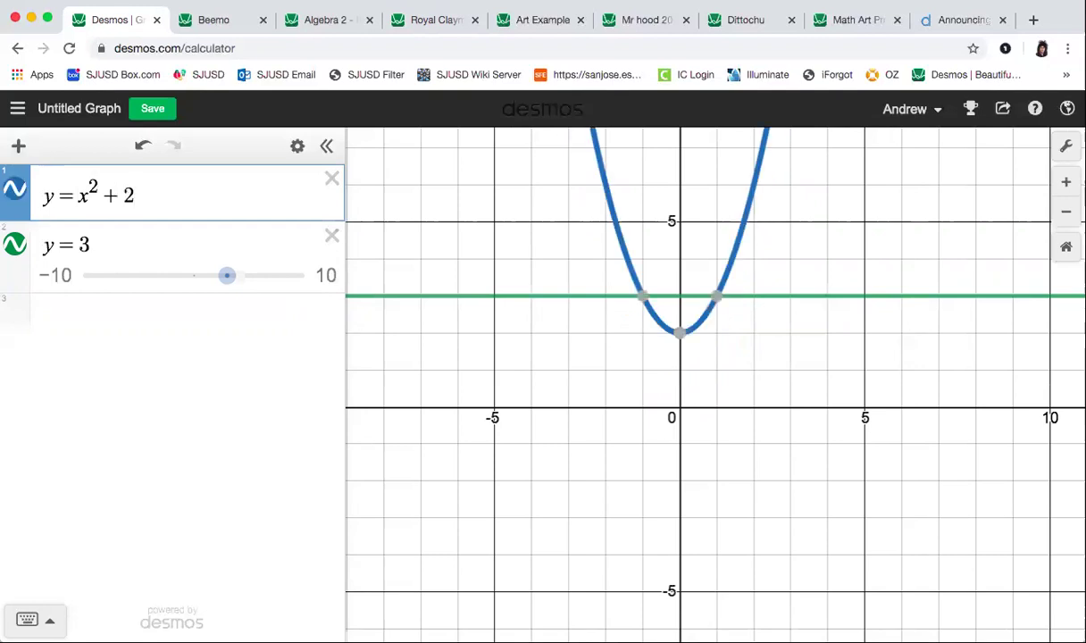
pyautogui.press('BackSpace')
pyautogui.press('BackSpace')
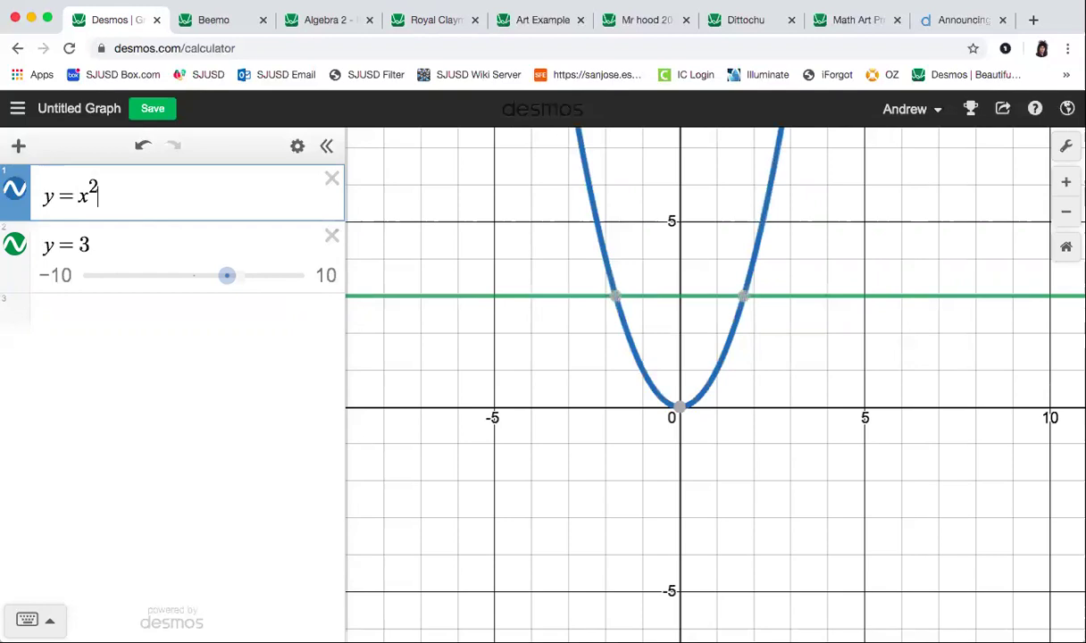
pyautogui.write('-1')
pyautogui.press('BackSpace')
pyautogui.write('2')
pyautogui.press('BackSpace')
pyautogui.write('3')
pyautogui.press('BackSpace')
pyautogui.write('4')
pyautogui.press('BackSpace')
pyautogui.press('BackSpace')
# - Try coefficients 2, 3, 1/2 and −1 on x², then restore y=x²
pyautogui.press('Left')
pyautogui.press('Left')
pyautogui.press('Left')
pyautogui.write('2')
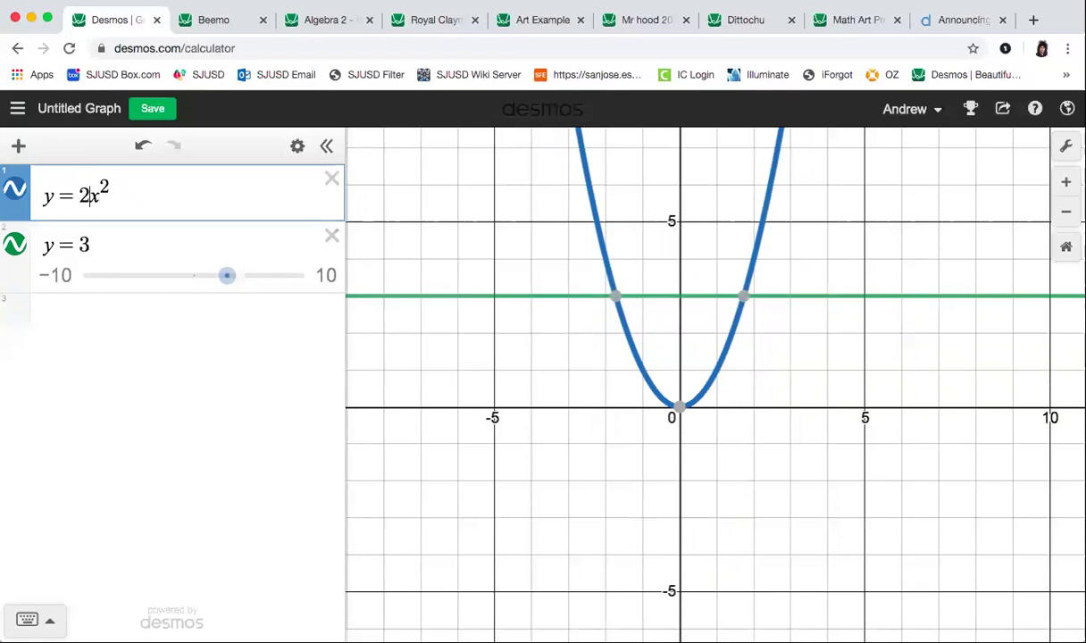
pyautogui.press('BackSpace')
pyautogui.write('3')
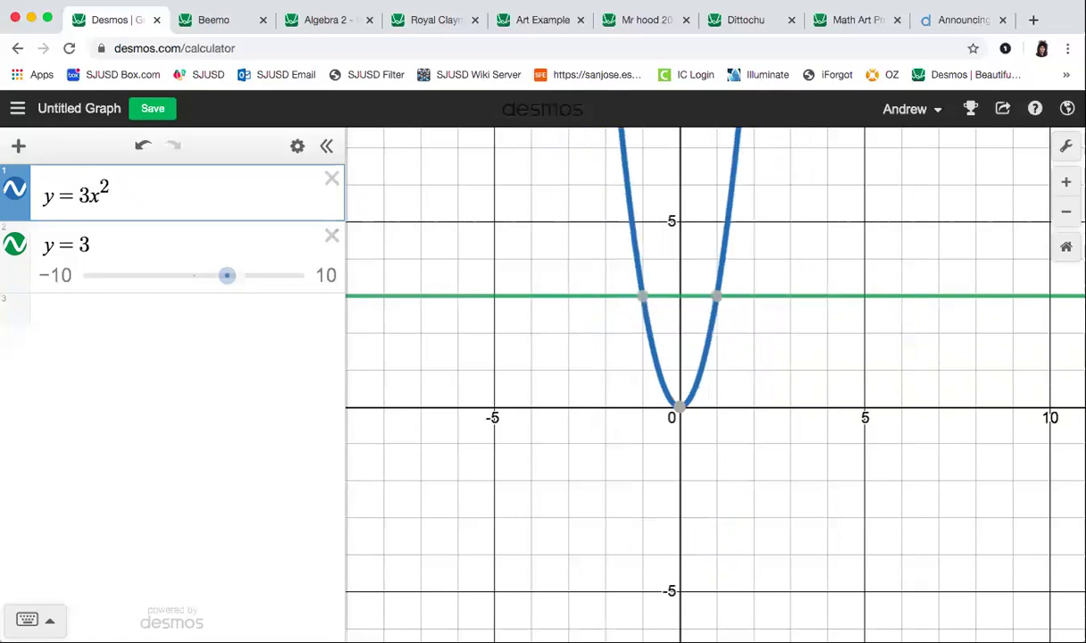
pyautogui.press('BackSpace')
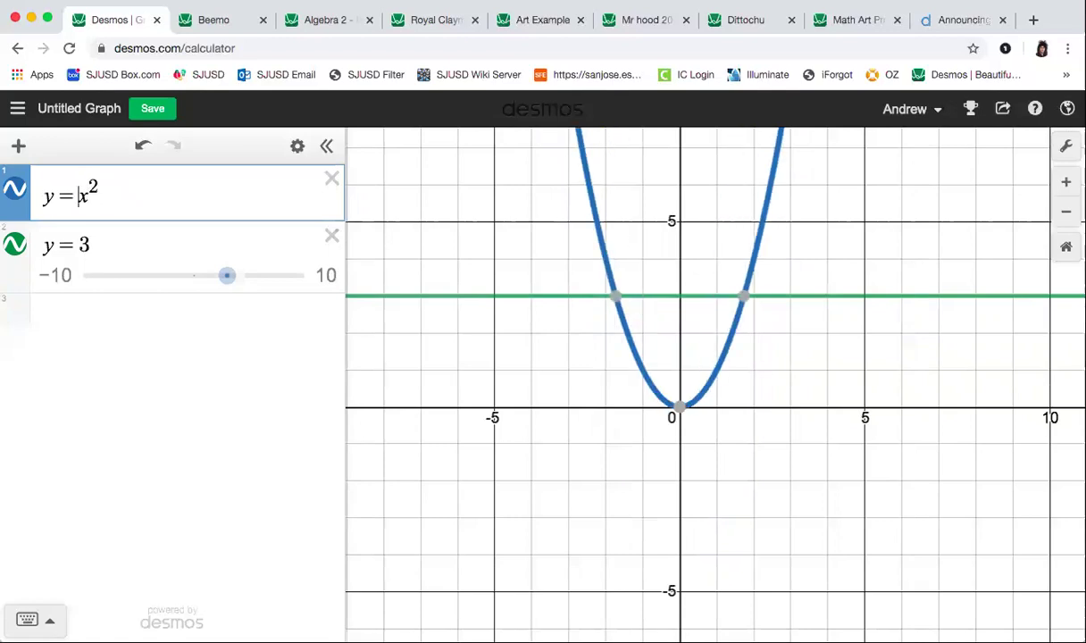
pyautogui.write('1/2')
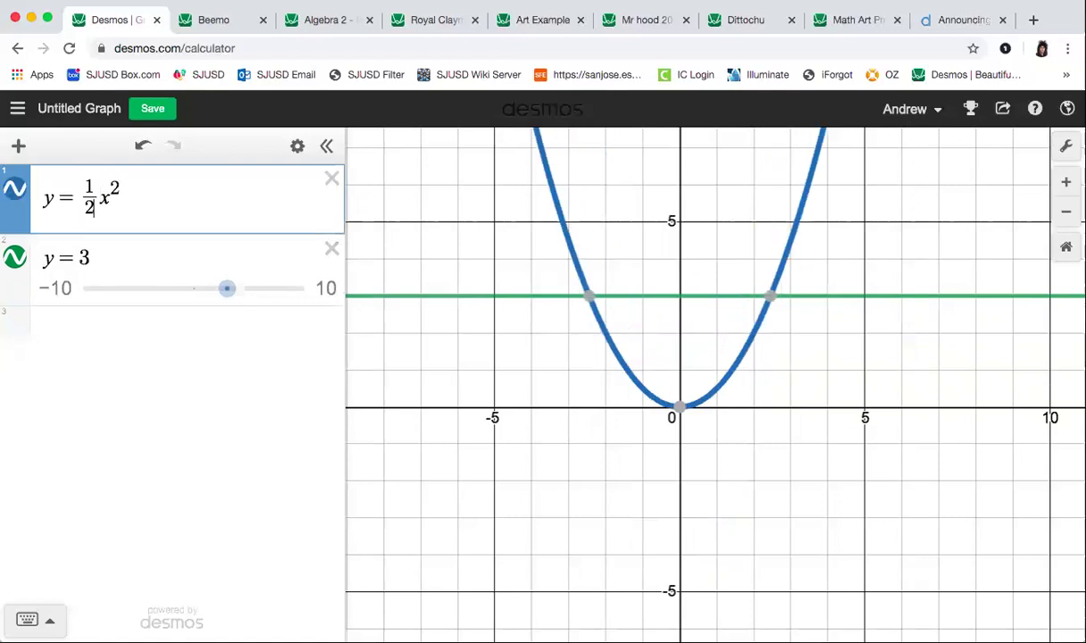
pyautogui.write('-')
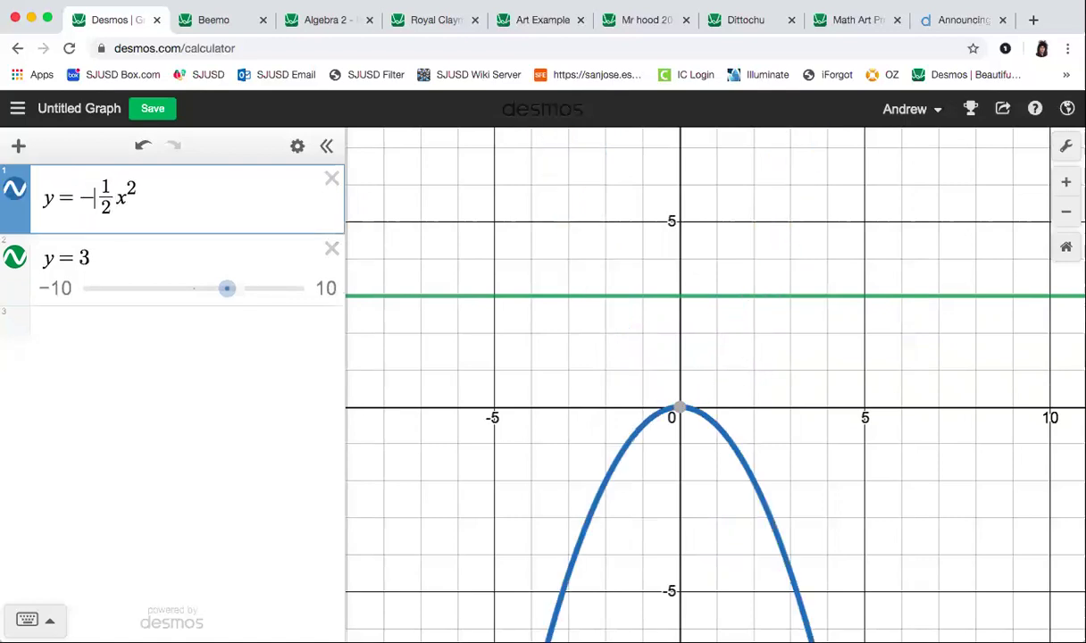
pyautogui.click(106, 188)
pyautogui.press('Down')
pyautogui.press('BackSpace')
pyautogui.press('BackSpace')
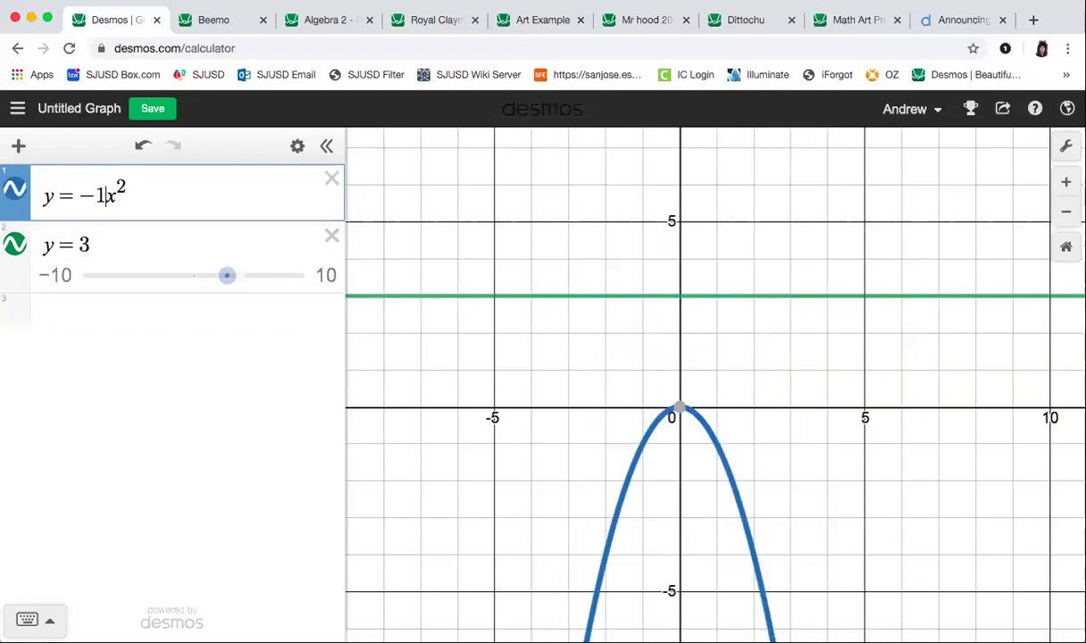
pyautogui.press('BackSpace')
pyautogui.press('BackSpace')
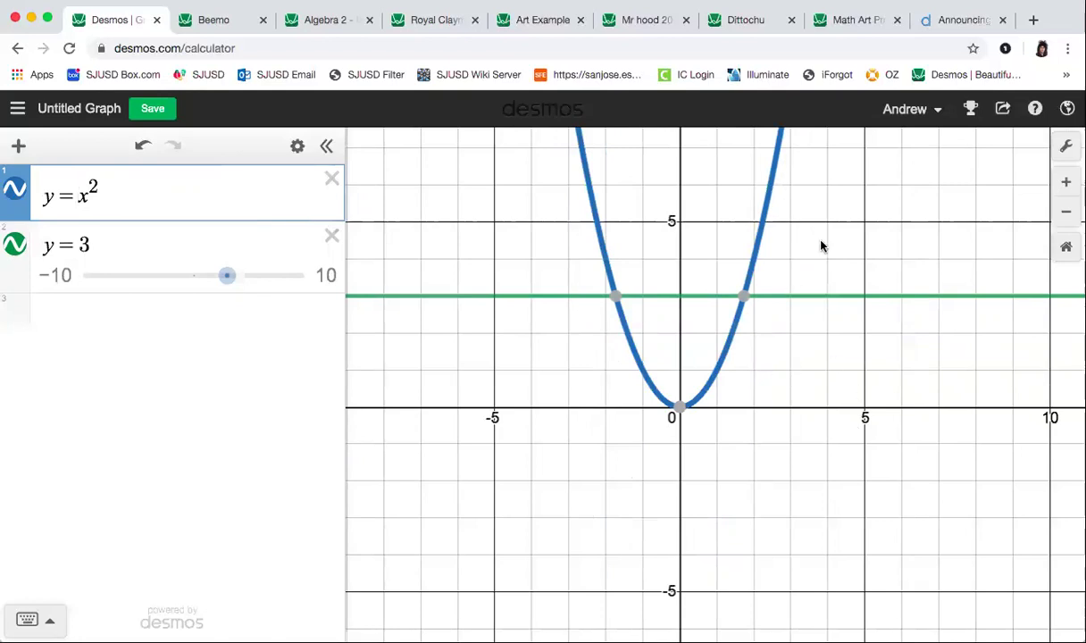
# - Deselect the parabola and open the Beemo student graph
pyautogui.scroll(-2, 822, 246)
pyautogui.scroll(3, 814, 223)
pyautogui.click(831, 274)
pyautogui.scroll(1, 839, 294)
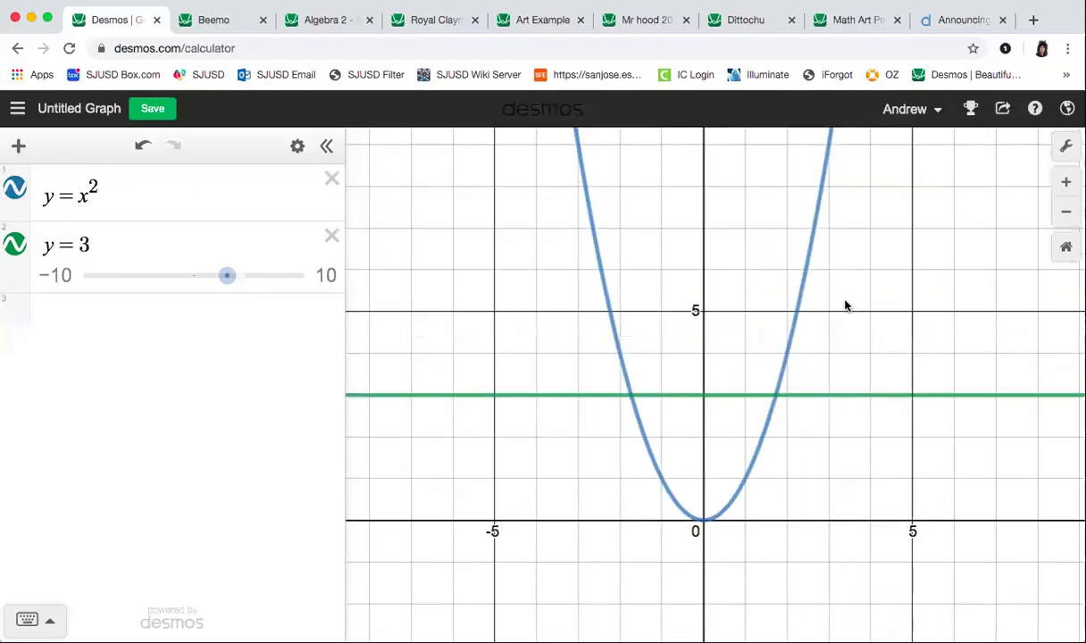
pyautogui.moveTo(845, 307); pyautogui.dragTo(860, 292)
pyautogui.click(216, 25)
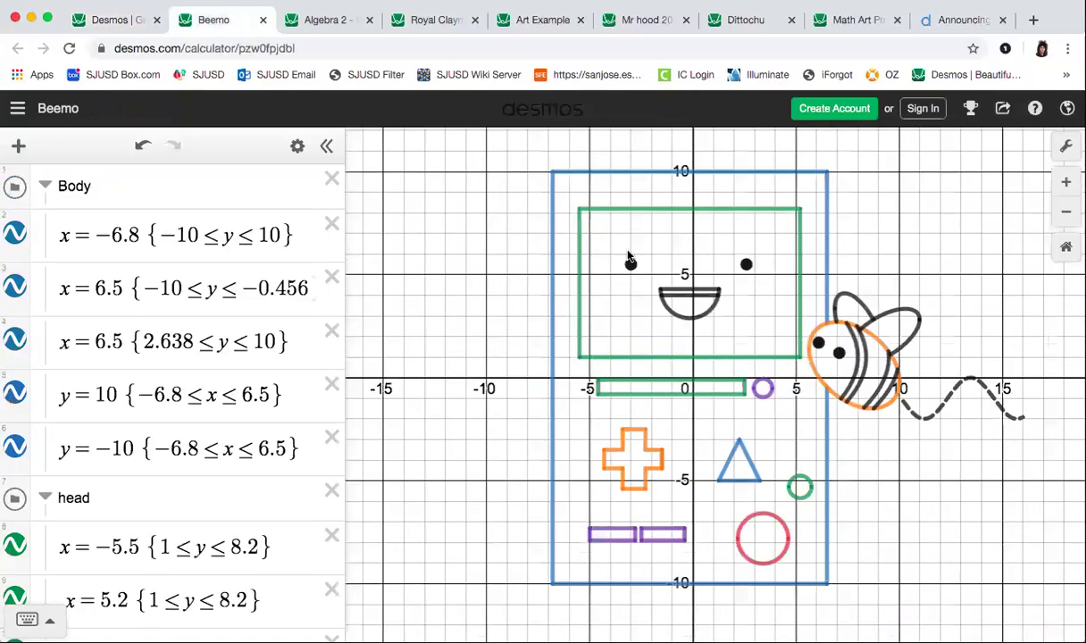
# - Highlight the equations drawing Beemo's body edge, screen edges and bee wing, then return to Untitled
pyautogui.click(611, 172)
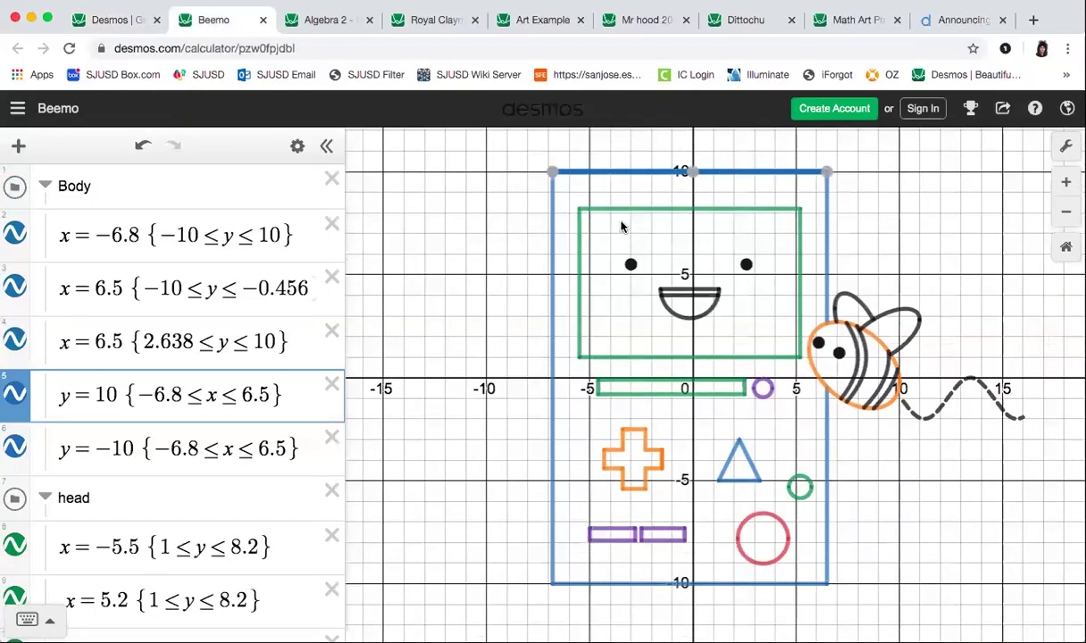
pyautogui.click(623, 210)
pyautogui.click(579, 245)
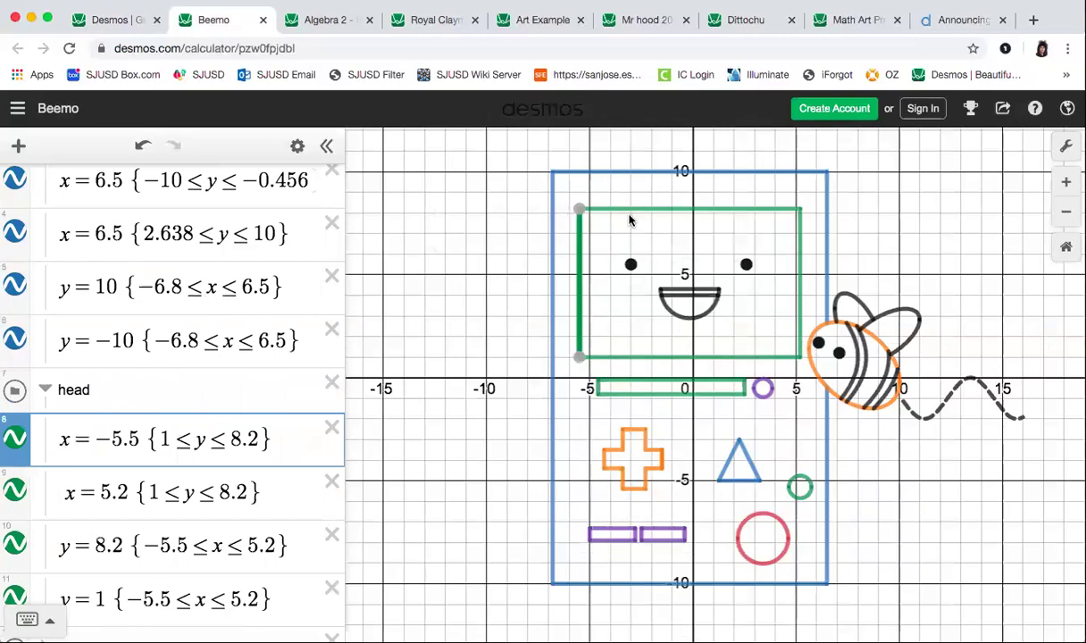
pyautogui.click(599, 209)
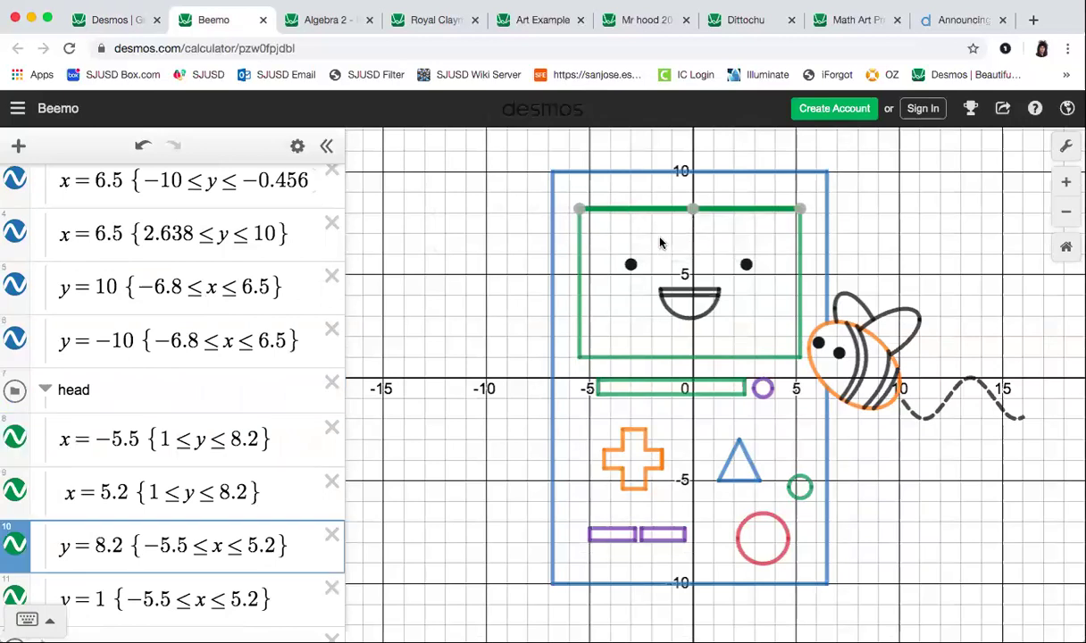
pyautogui.click(853, 299)
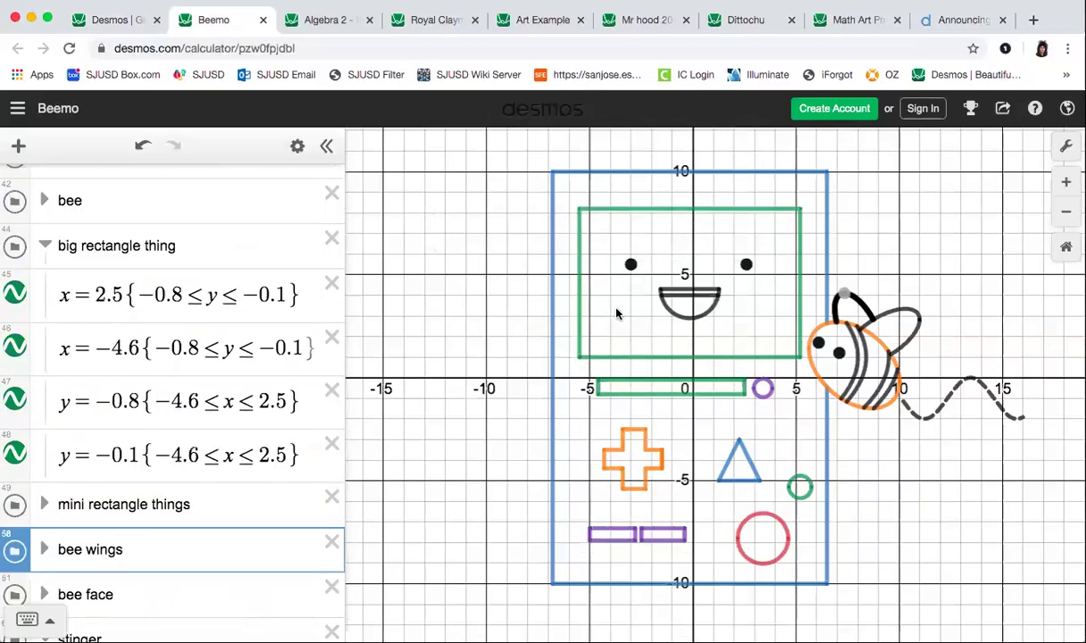
pyautogui.click(114, 20)
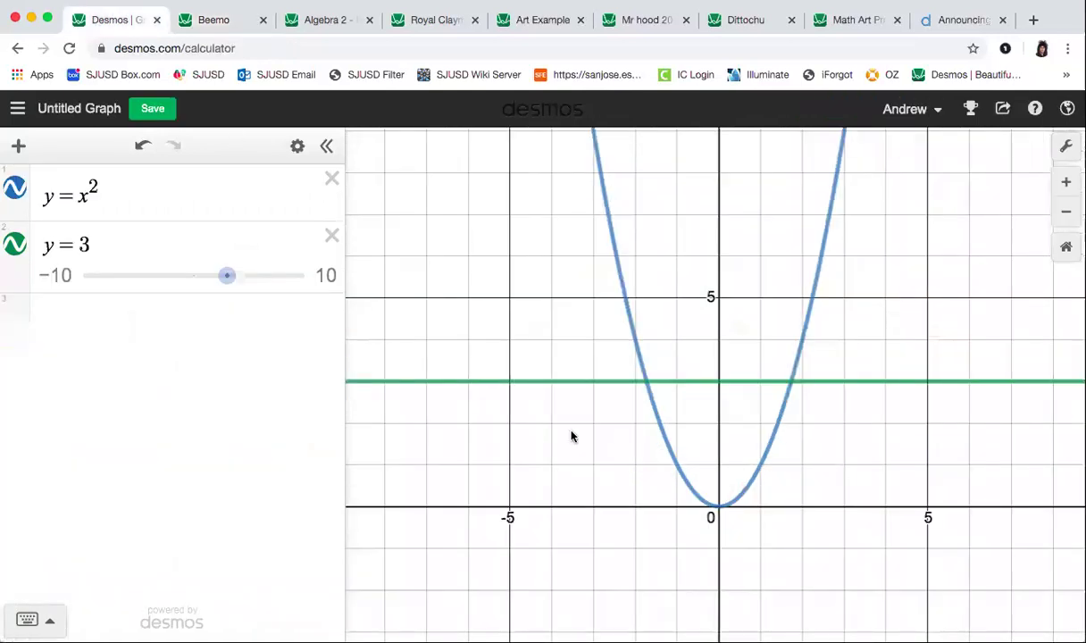
# - Add empty braces after y=x² and pin both intersections with y=3
pyautogui.click(141, 194)
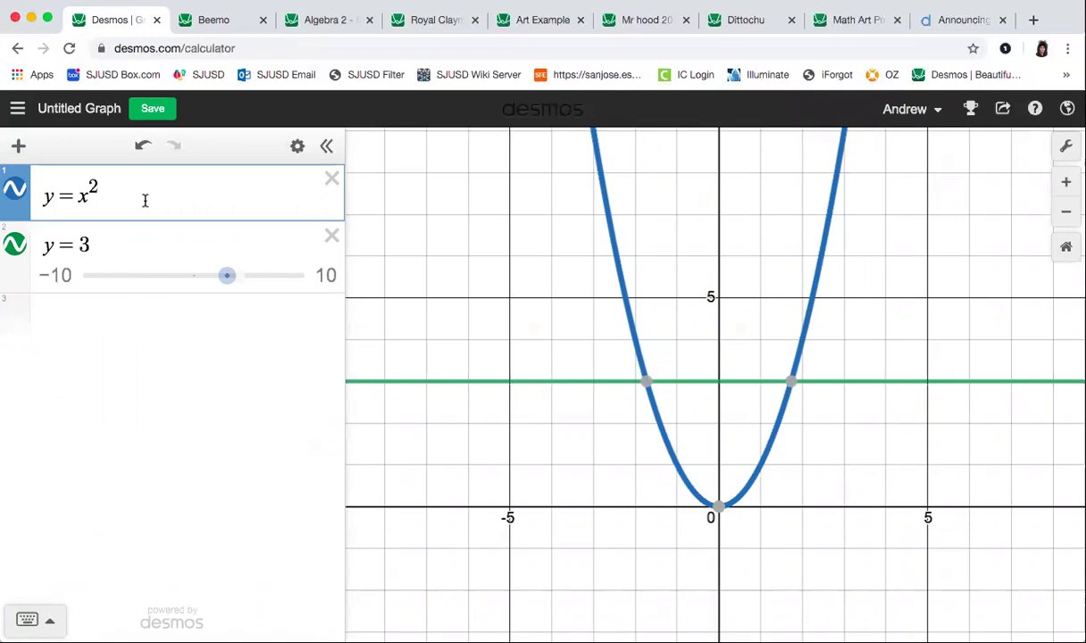
pyautogui.write('{}')
pyautogui.press('Left')
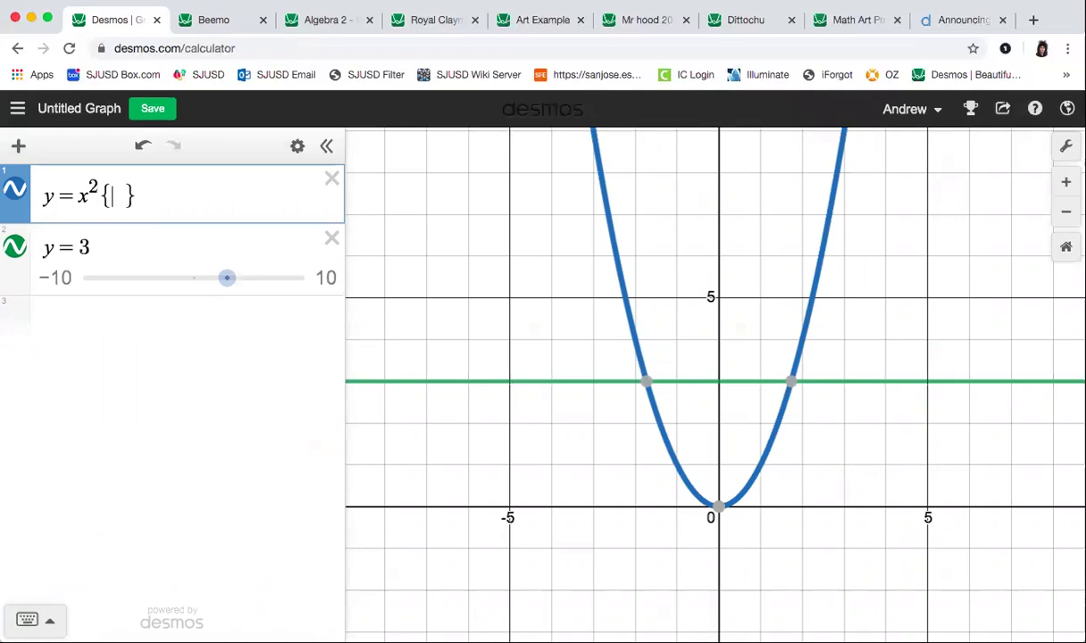
pyautogui.moveTo(650, 393)
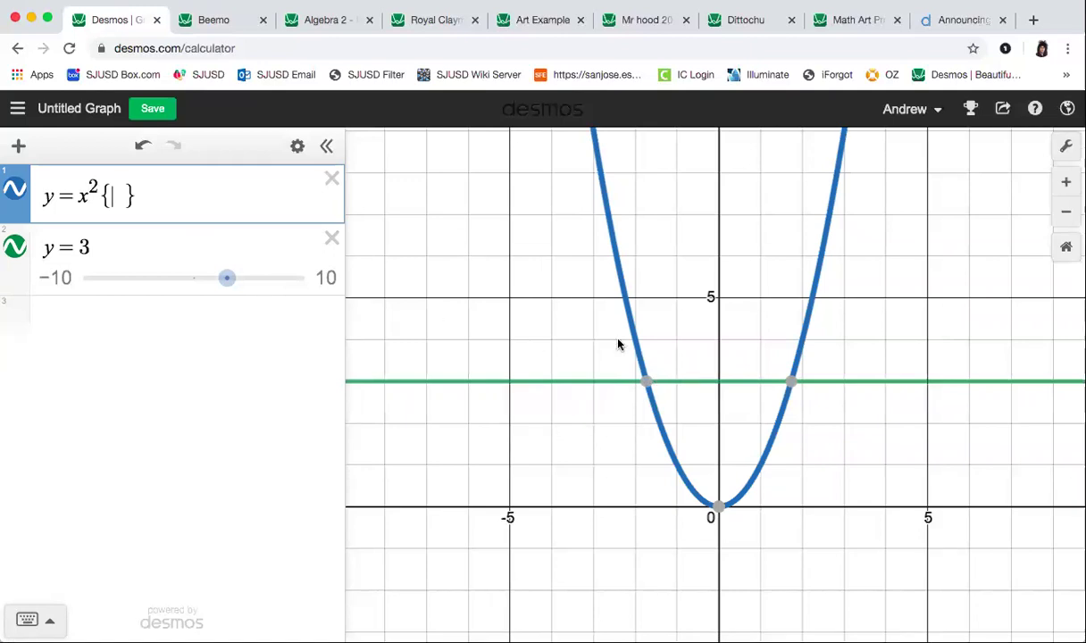
pyautogui.click(649, 387)
pyautogui.click(788, 383)
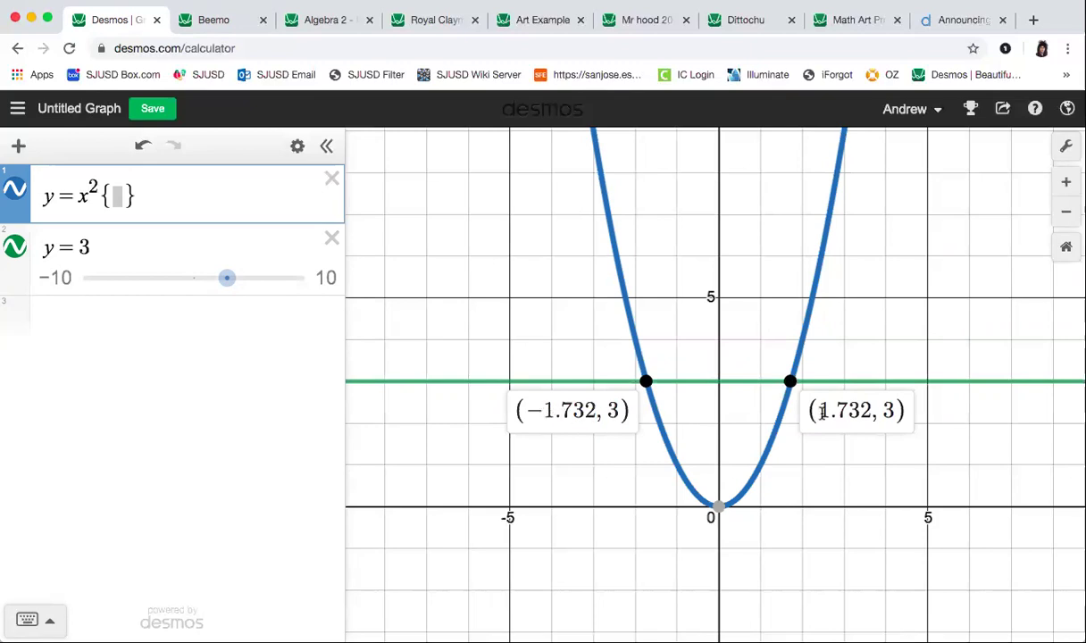
# - Restrict the parabola to −1.732≤x≤1.732, check its endpoints meet y=3, then delete the restriction
pyautogui.click(116, 194)
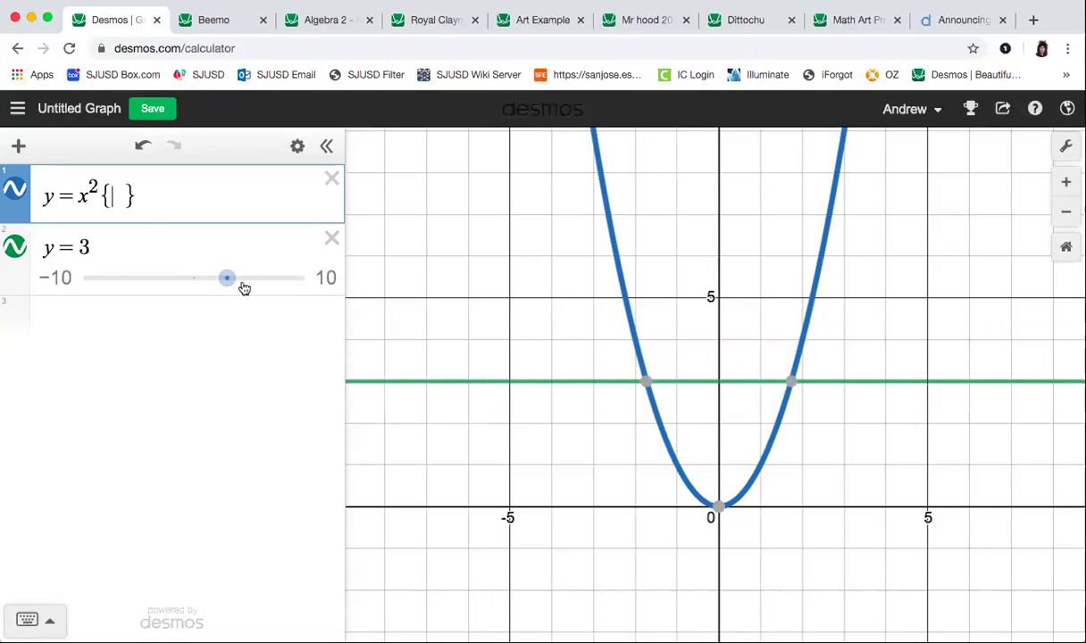
pyautogui.write('-1.732')
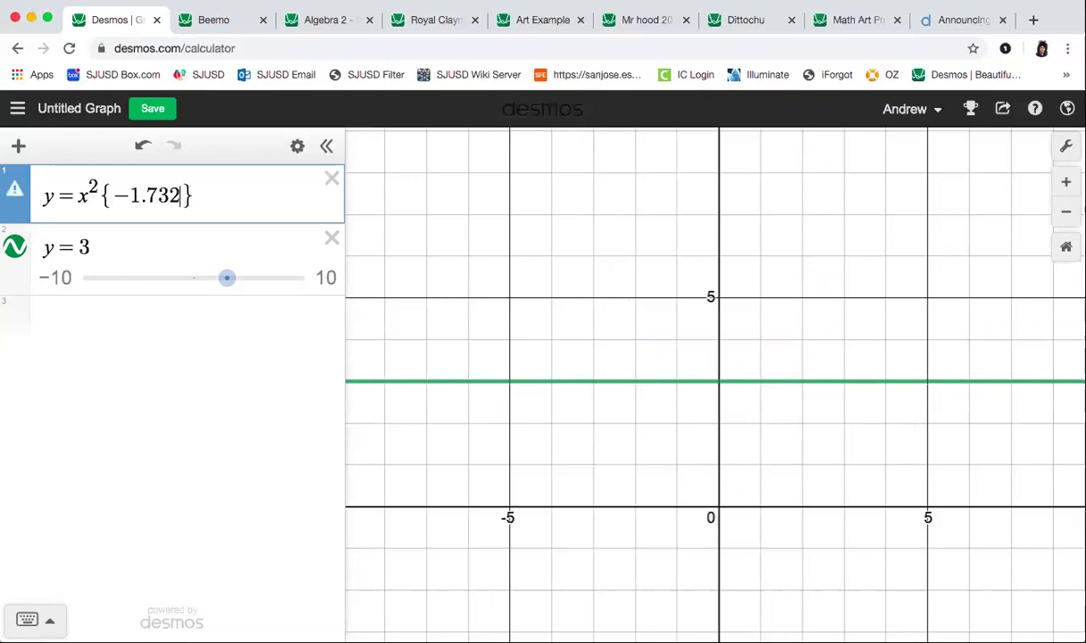
pyautogui.write('<')
pyautogui.press('BackSpace')
pyautogui.write('<=')
pyautogui.write('x')
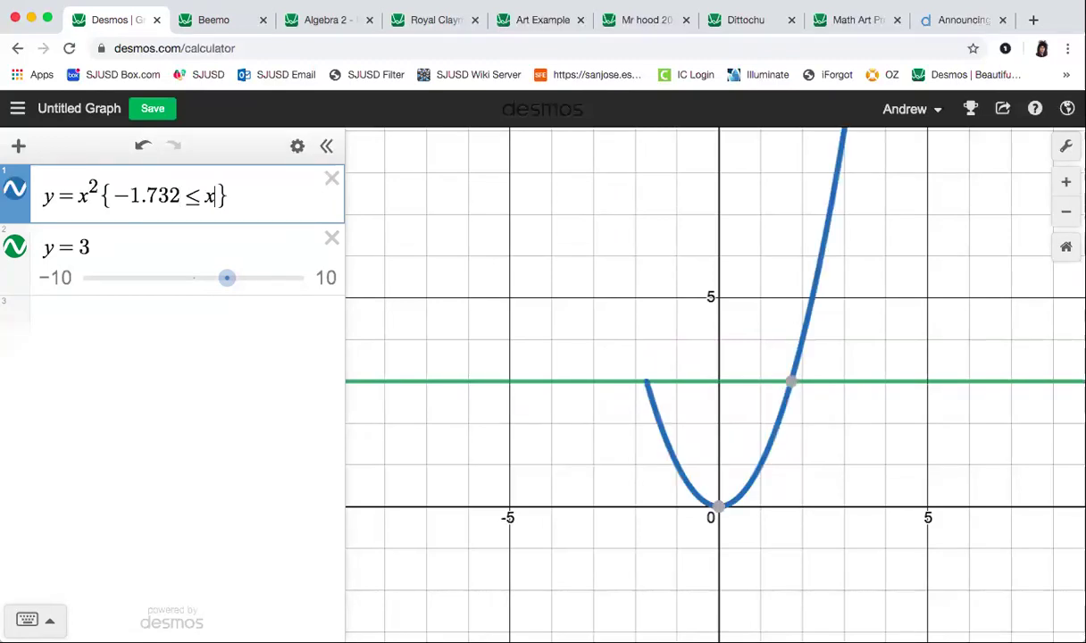
pyautogui.write('<=')
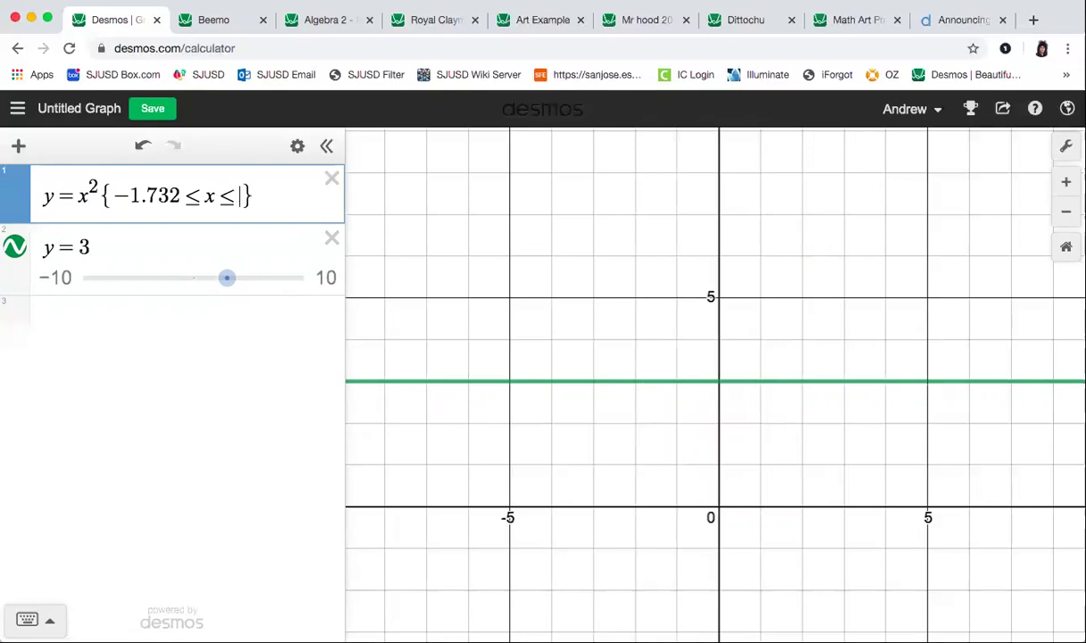
pyautogui.write('1.732')
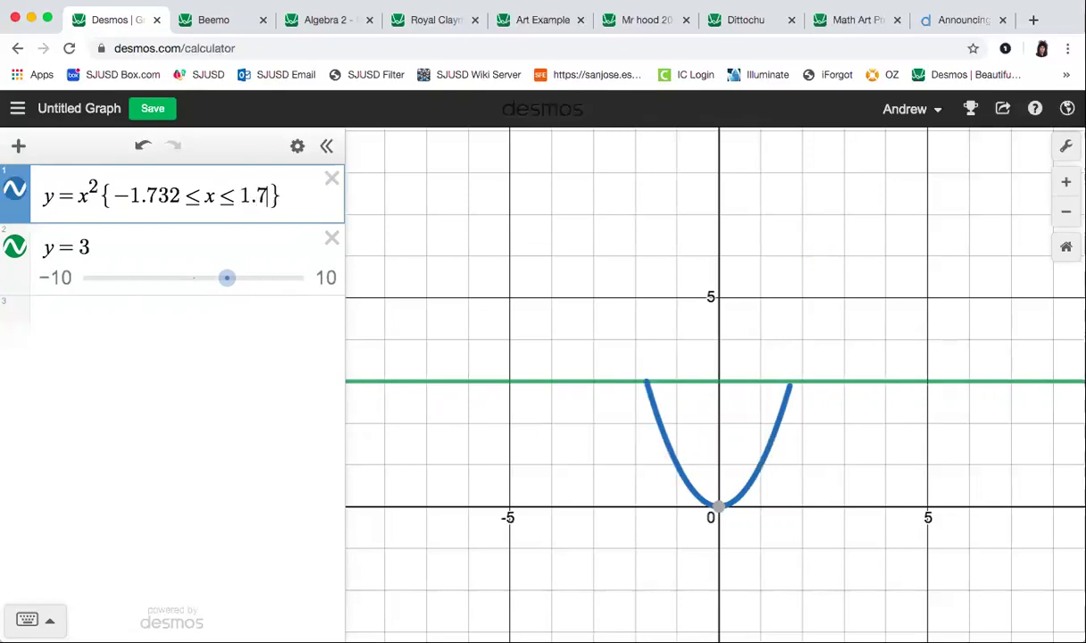
pyautogui.write('}')
pyautogui.press('BackSpace')
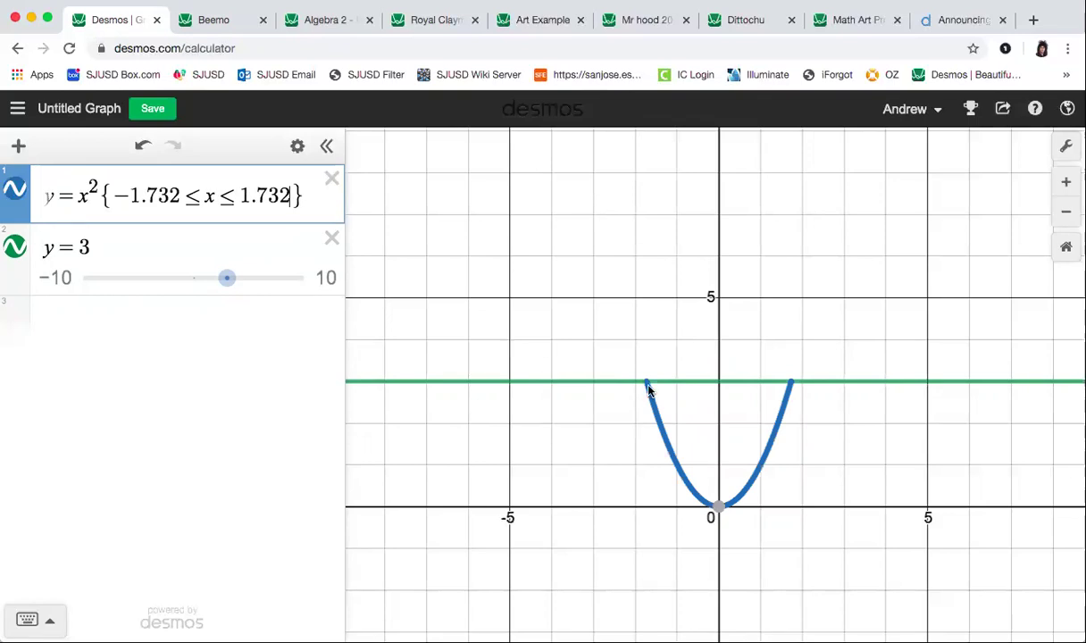
pyautogui.click(648, 387)
pyautogui.click(647, 388)
pyautogui.moveTo(647, 387); pyautogui.dragTo(648, 386)
pyautogui.moveTo(790, 397); pyautogui.dragTo(791, 383)
pyautogui.moveTo(287, 188); pyautogui.dragTo(124, 195)
pyautogui.press('BackSpace')
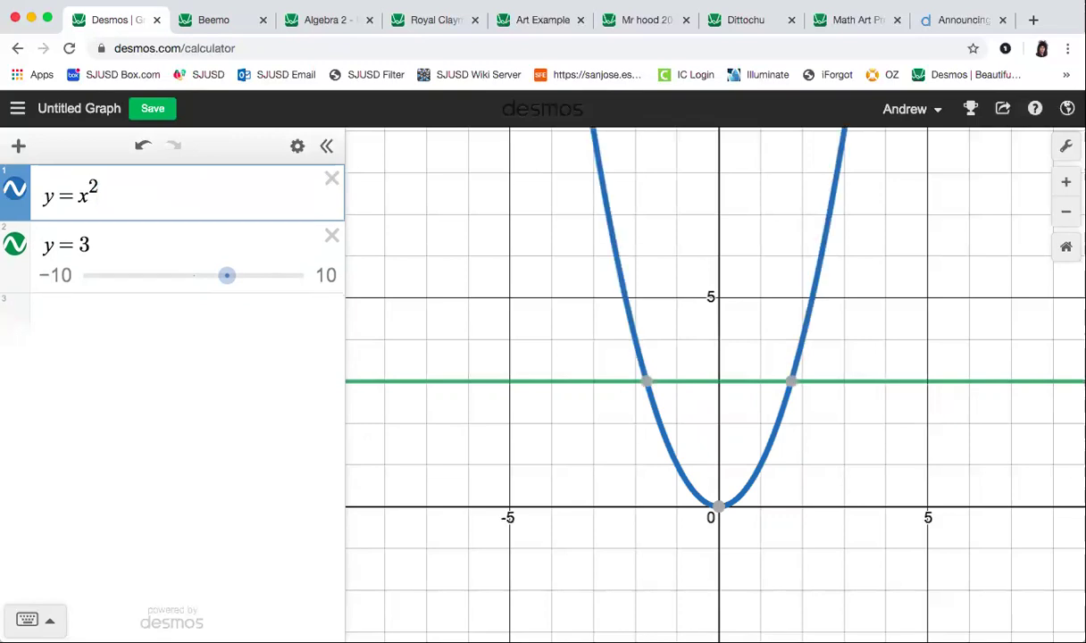
# - Pin the vertex (0,0) and intersection (1.732,3), and restrict the parabola to 0≤y≤3
pyautogui.write('{')
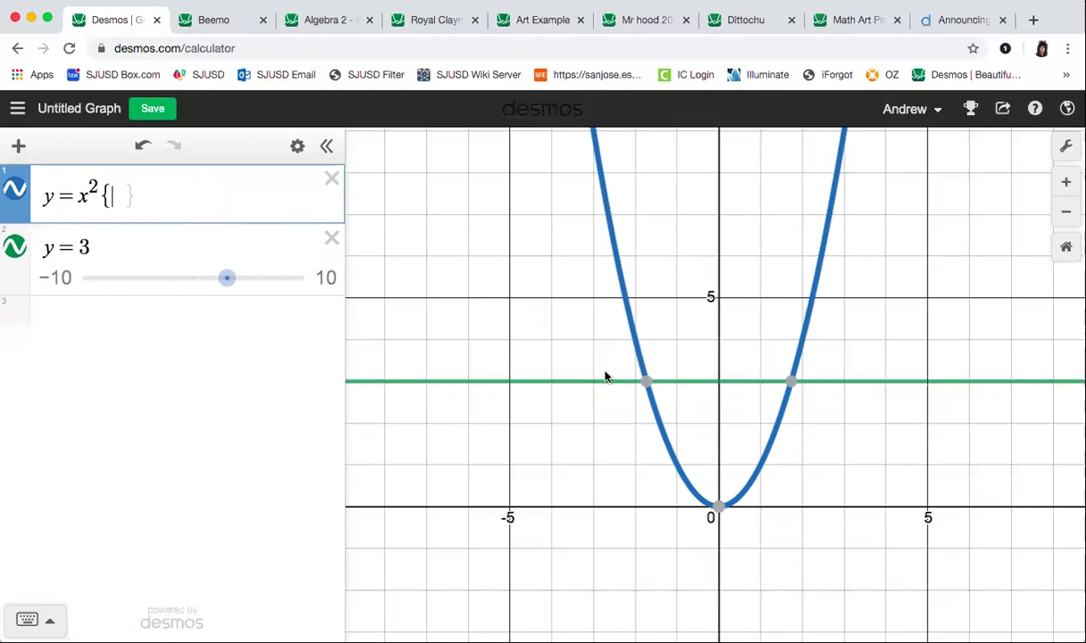
pyautogui.moveTo(716, 514)
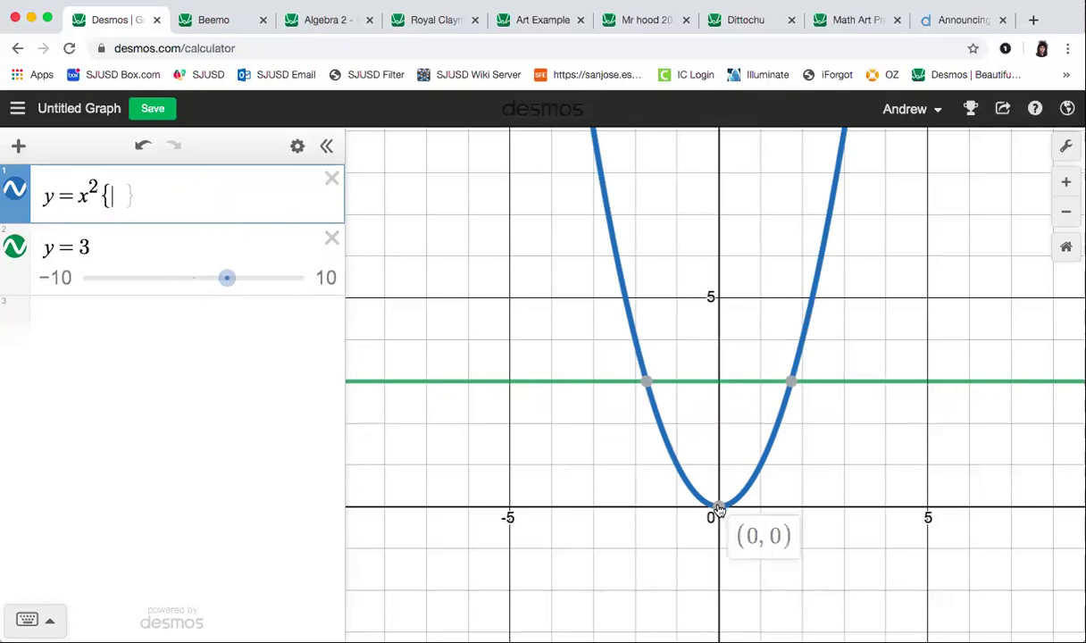
pyautogui.click(719, 507)
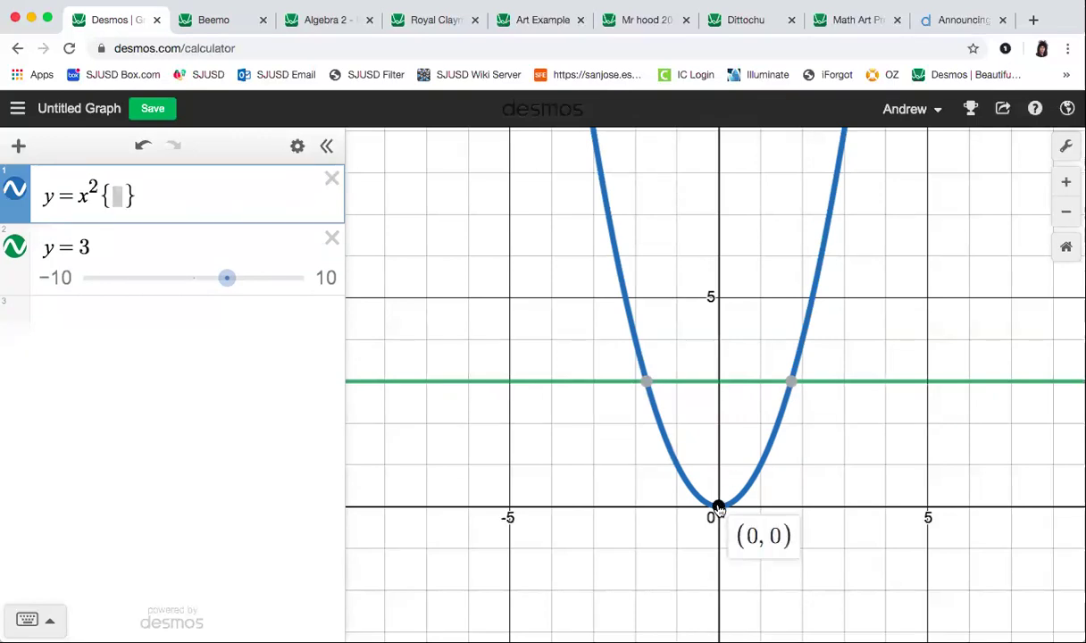
pyautogui.click(790, 384)
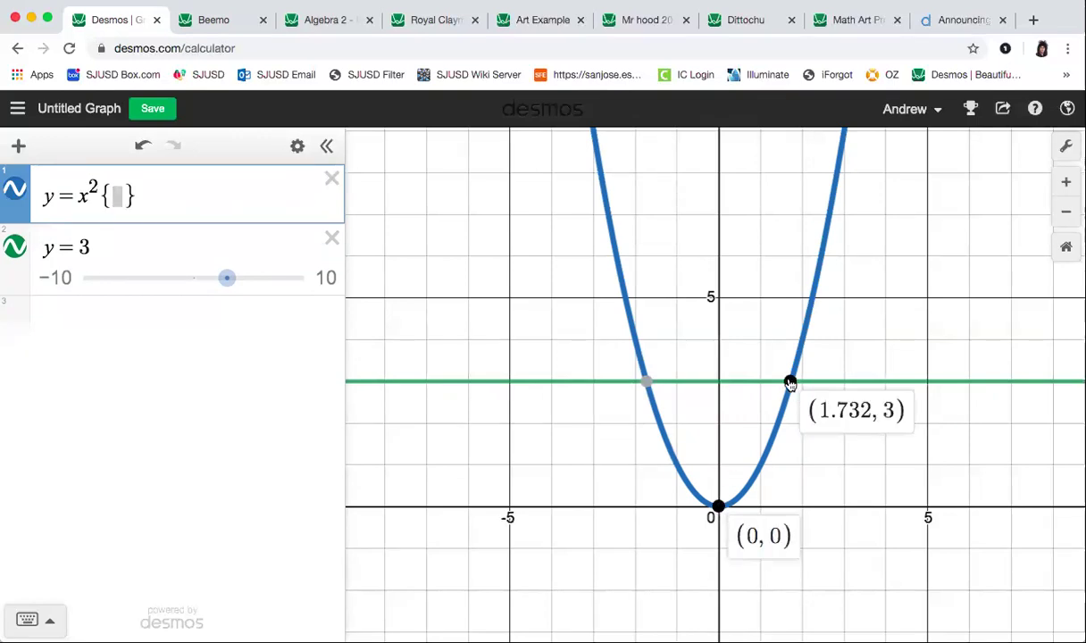
pyautogui.click(112, 192)
pyautogui.write('0')
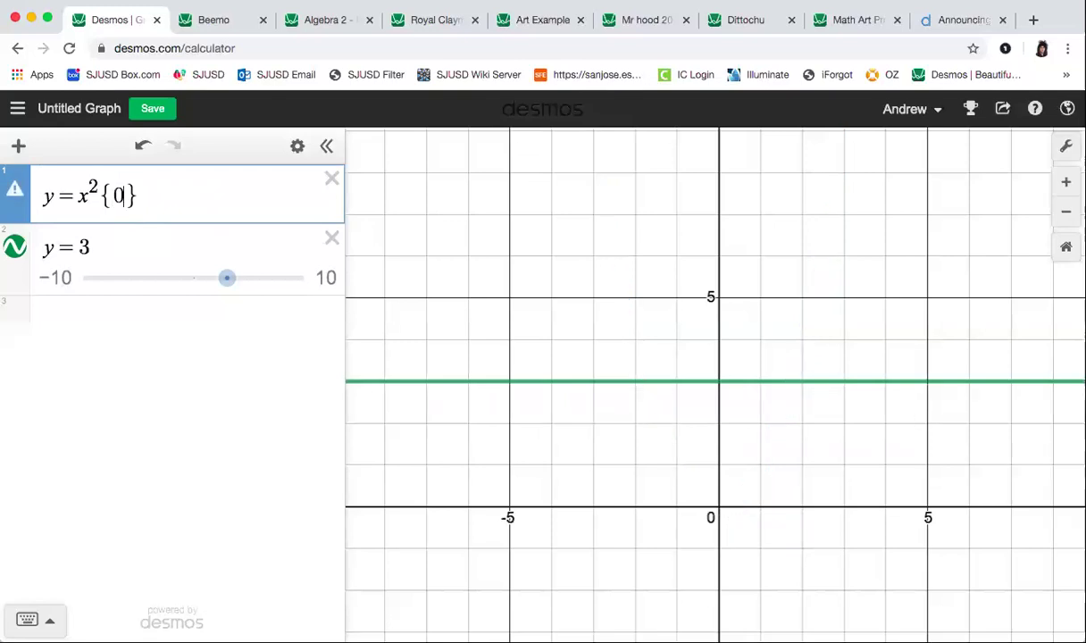
pyautogui.write('<=y<=3')
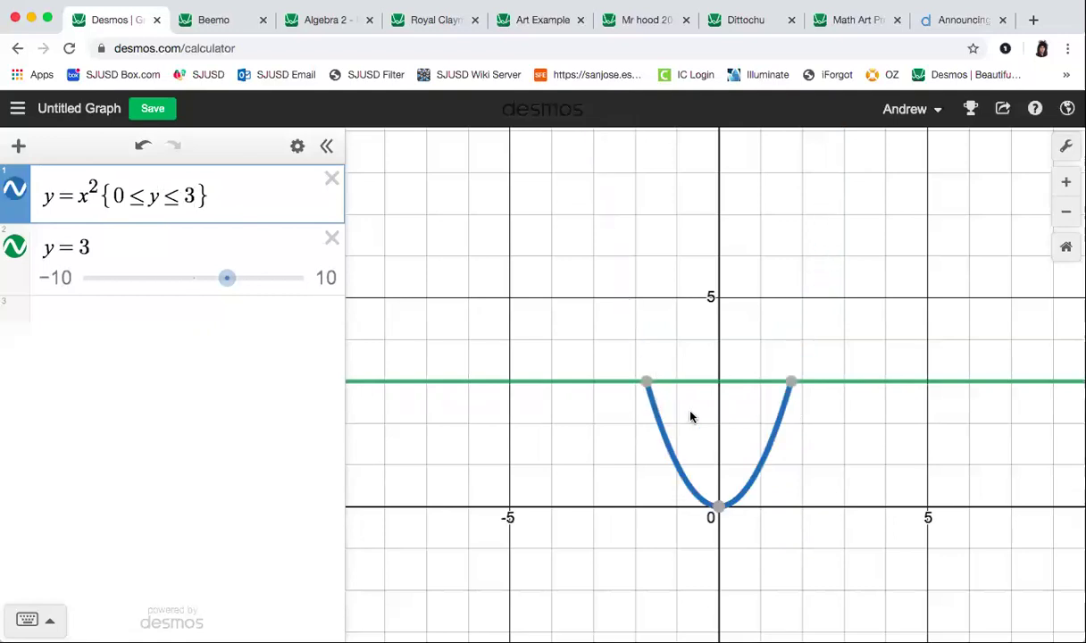
# - Add the restriction −1.732≤x≤0, compare the left branch with y=3, and start a new row
pyautogui.press('Right')
pyautogui.moveTo(723, 514)
pyautogui.write('{-1.732')
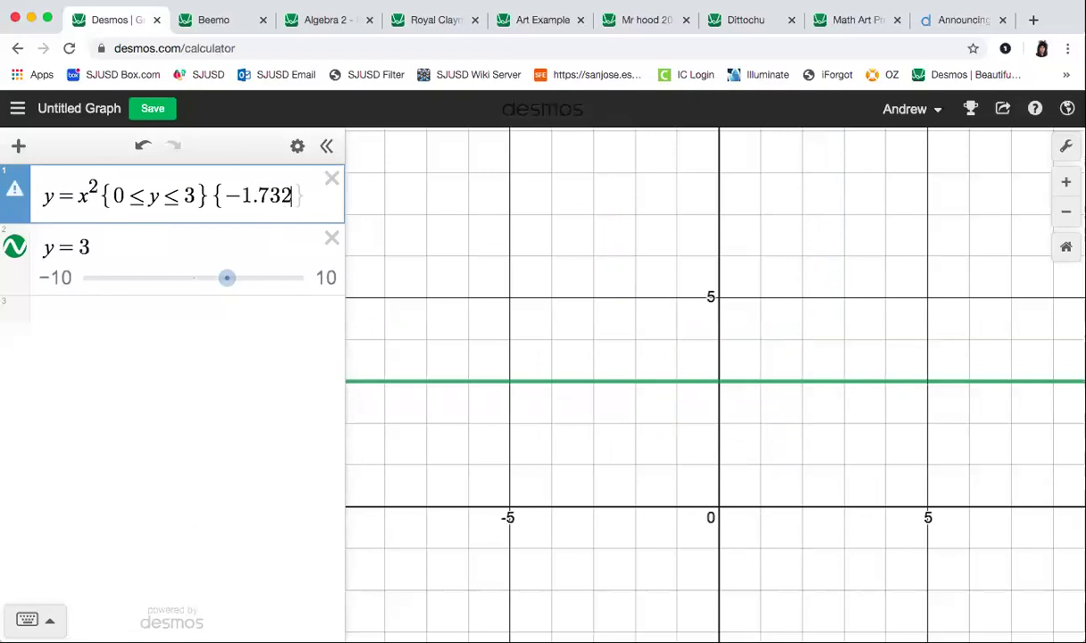
pyautogui.write('<=x<=0}')
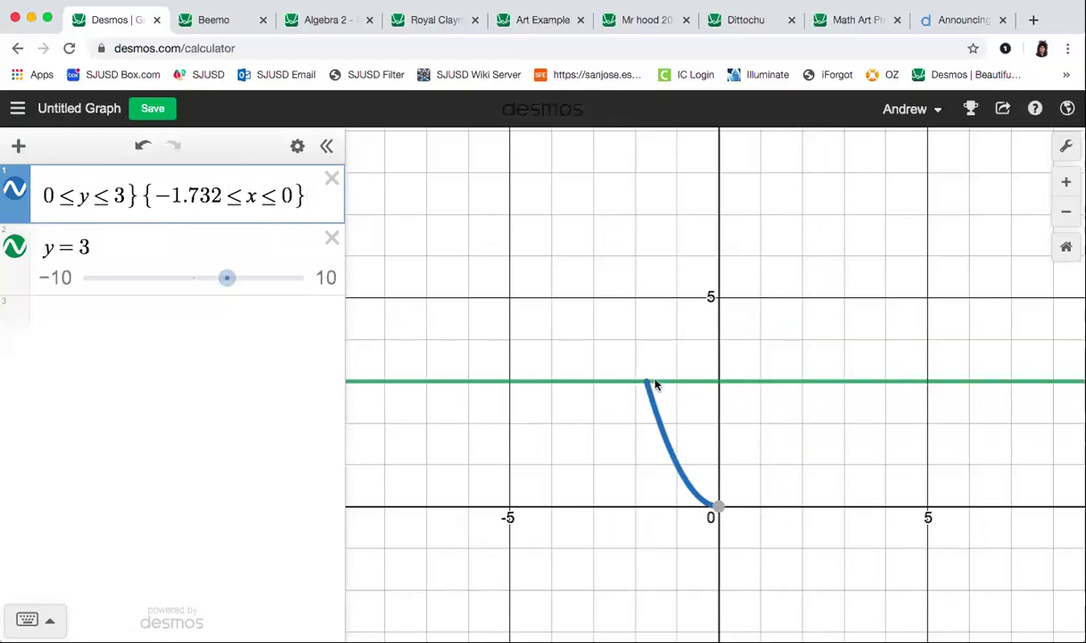
pyautogui.moveTo(644, 396)
pyautogui.mouseDown()
pyautogui.moveTo(655, 443)
pyautogui.moveTo(644, 427)
pyautogui.mouseUp()
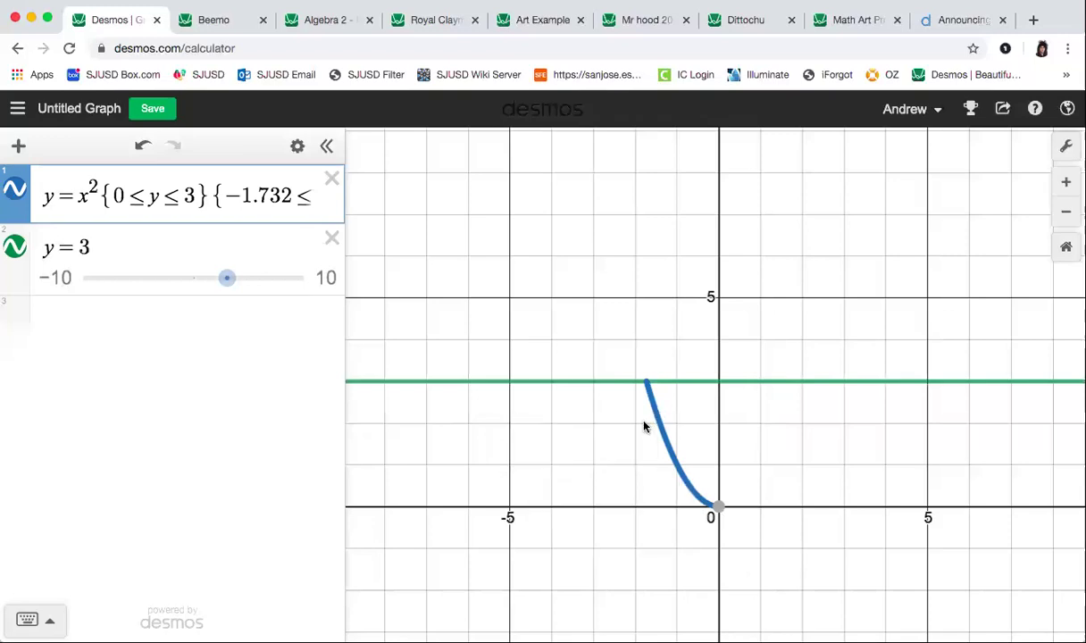
pyautogui.click(815, 449)
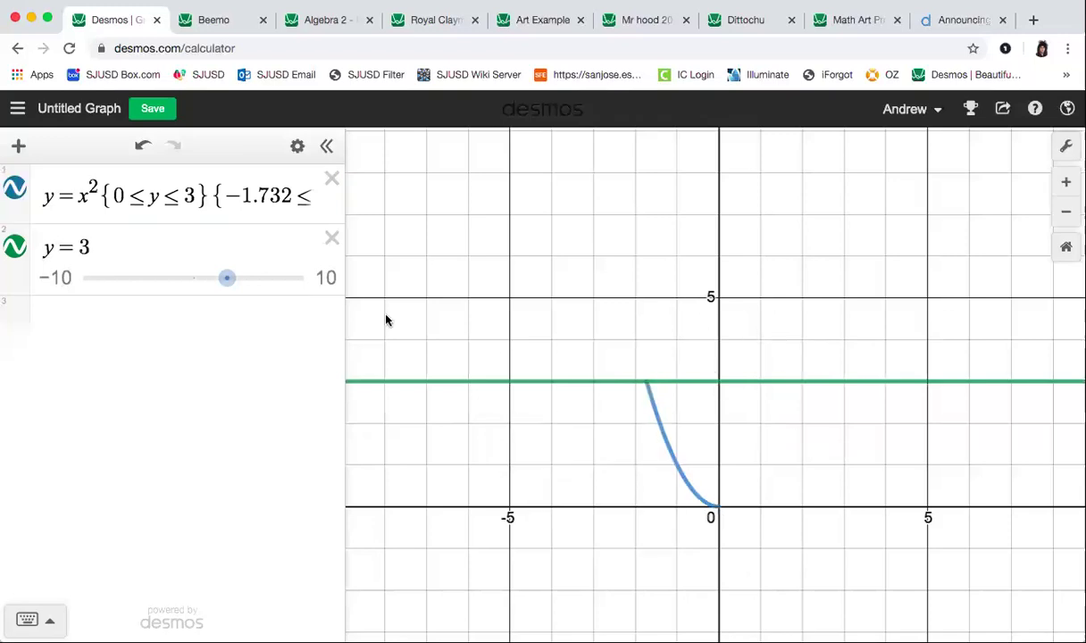
pyautogui.click(768, 384)
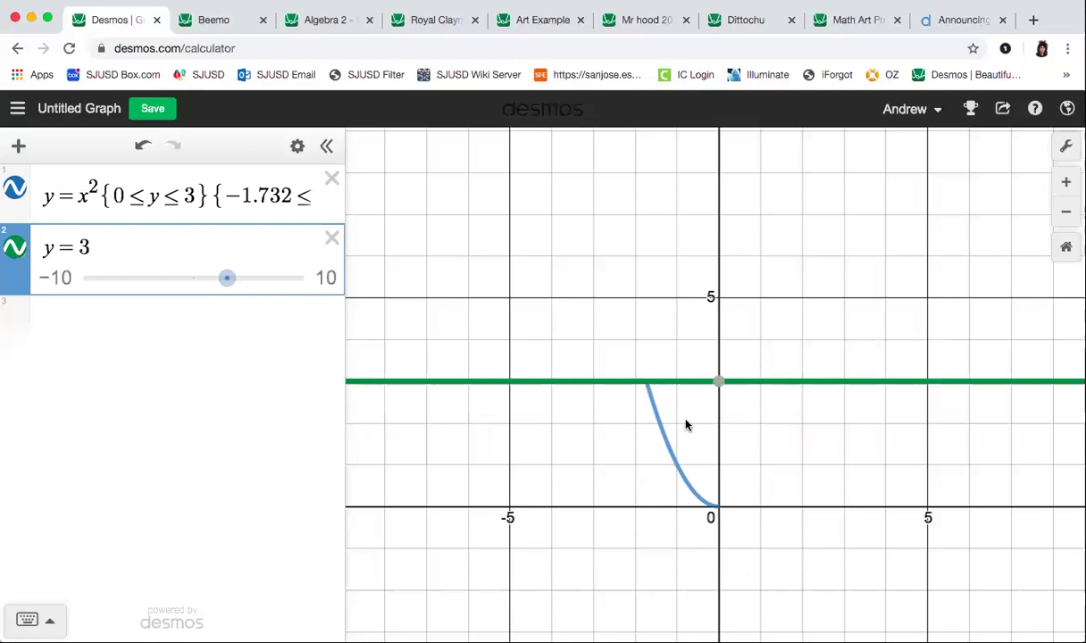
pyautogui.click(661, 430)
pyautogui.click(554, 383)
pyautogui.click(662, 431)
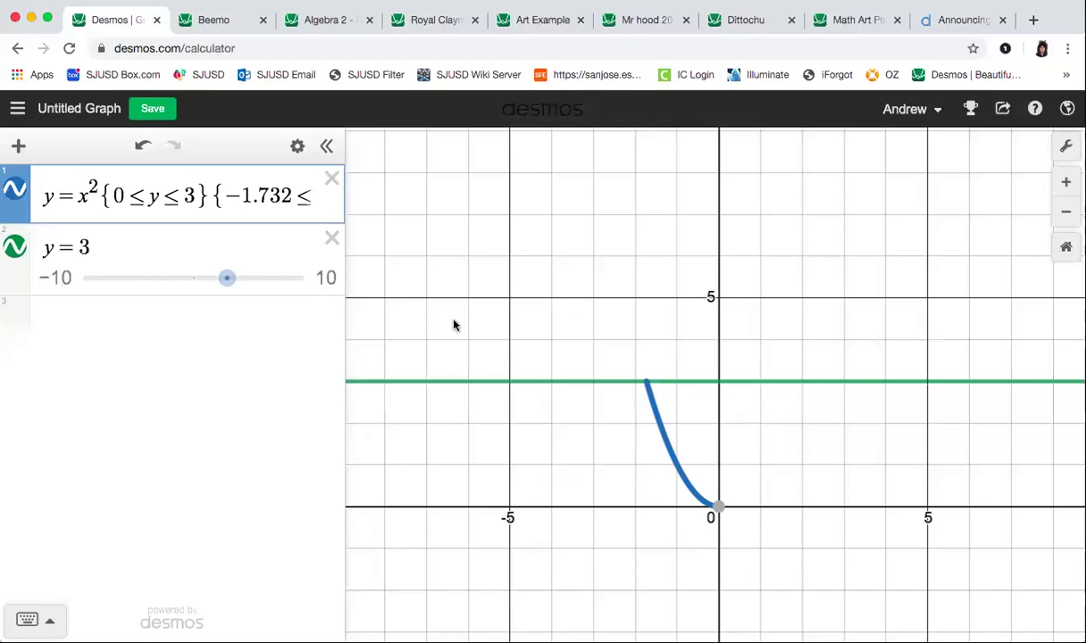
pyautogui.click(229, 374)
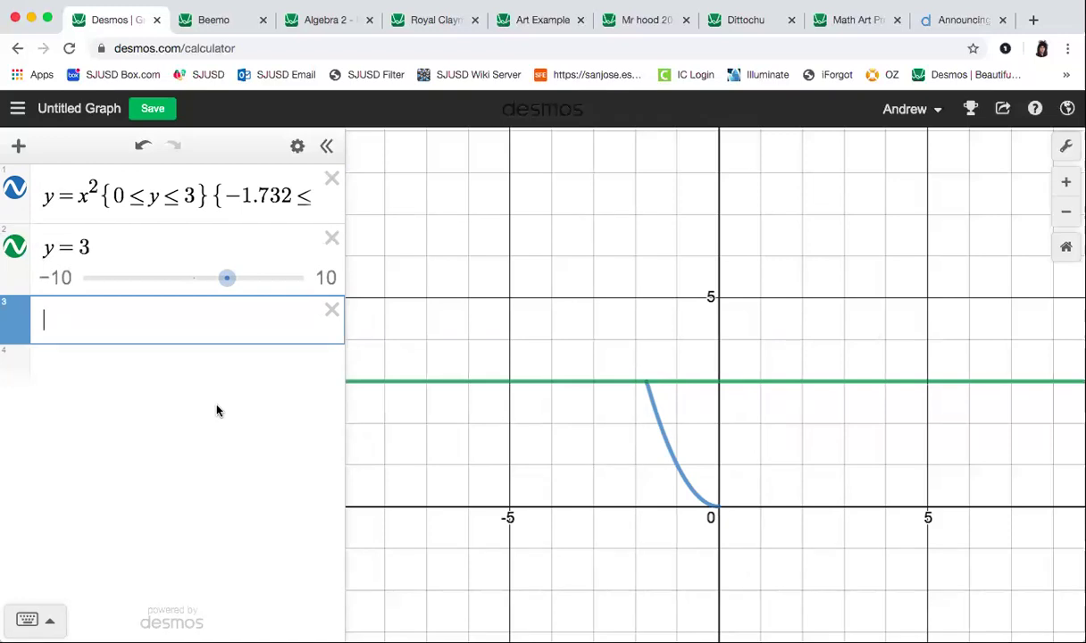
# - Delete the y=3 and parabola expressions and re-centre the graph view
pyautogui.click(331, 238)
pyautogui.click(331, 179)
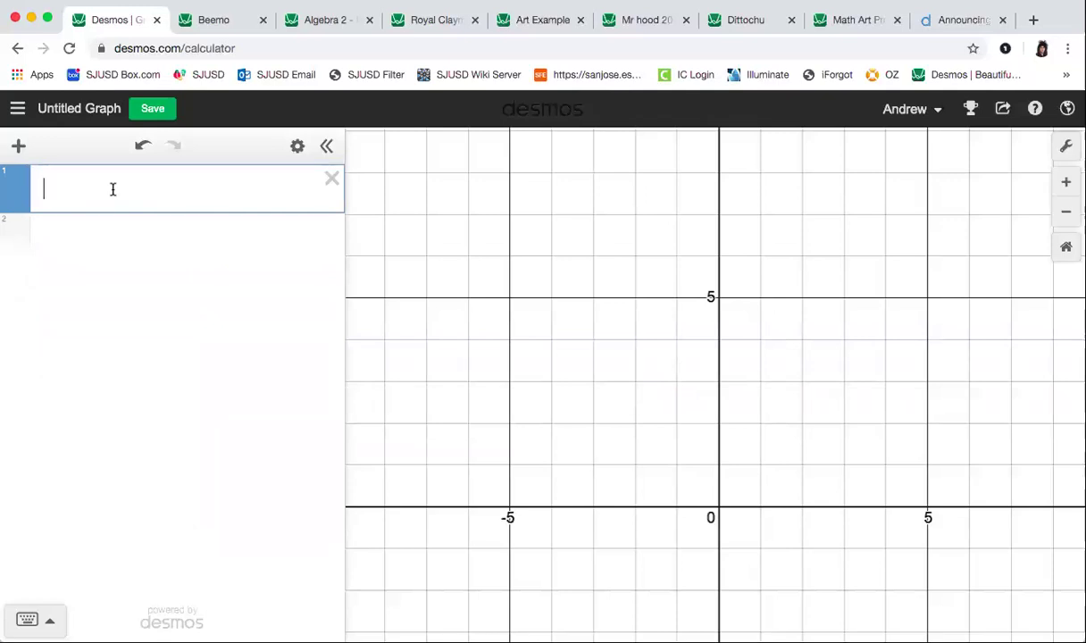
pyautogui.moveTo(879, 432); pyautogui.dragTo(832, 344)
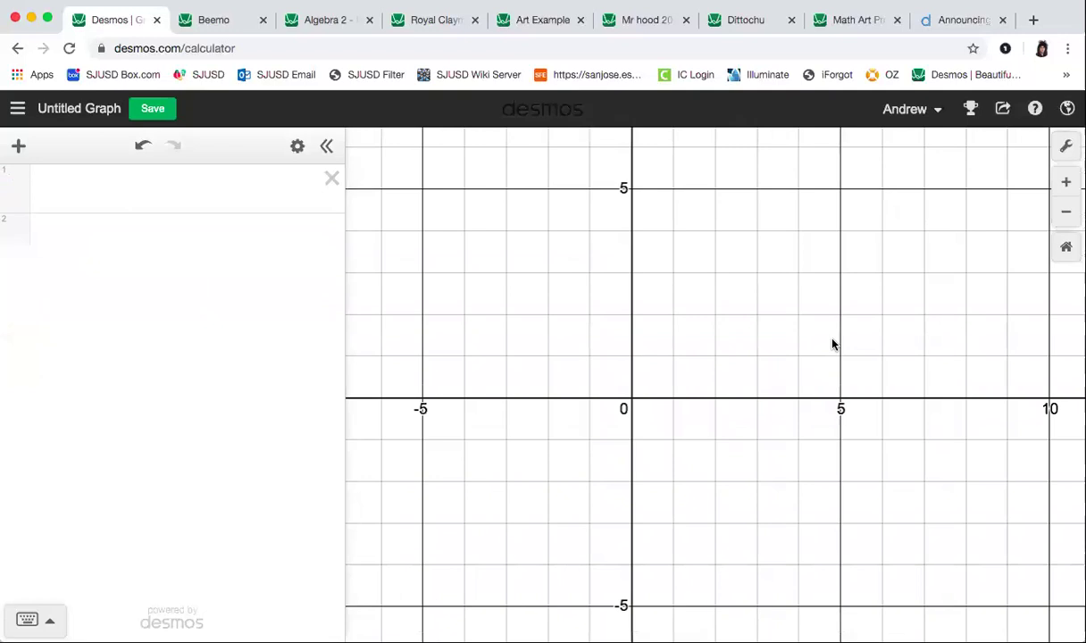
pyautogui.click(136, 206)
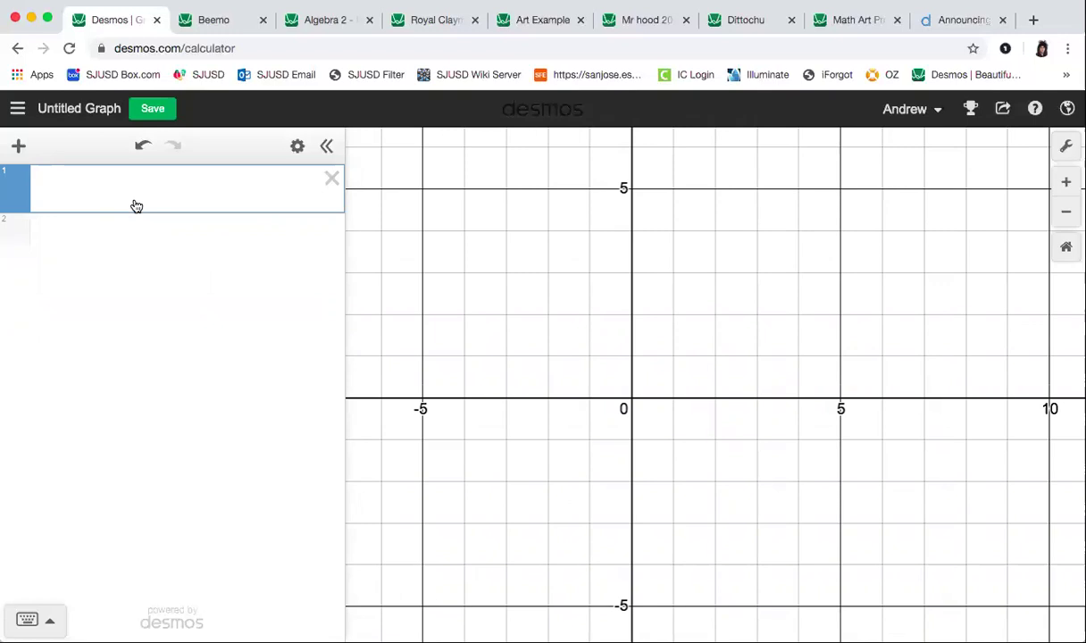
# - Enter the general circle equation (x−h)^2+(y−k)^2=r^2
pyautogui.write('(')
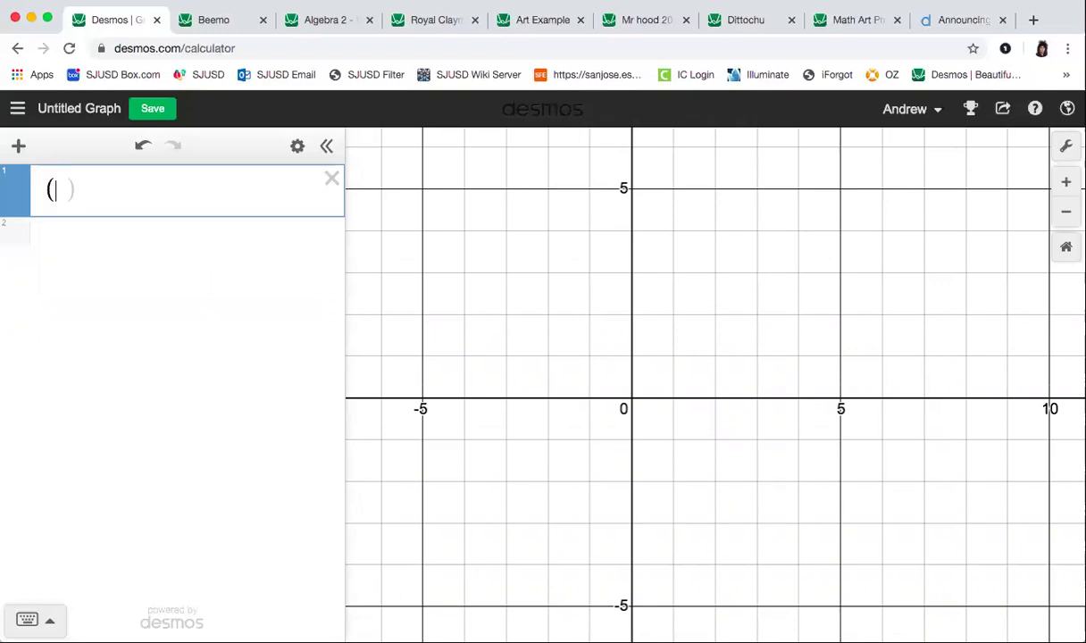
pyautogui.write('x-h)^2')
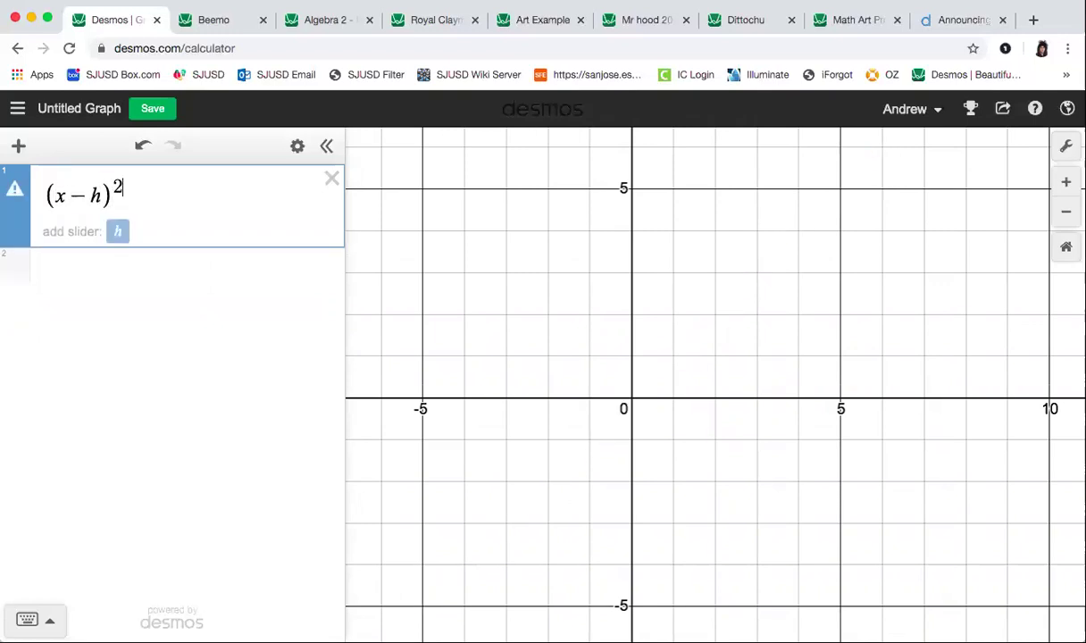
pyautogui.press('Right')
pyautogui.write('+y')
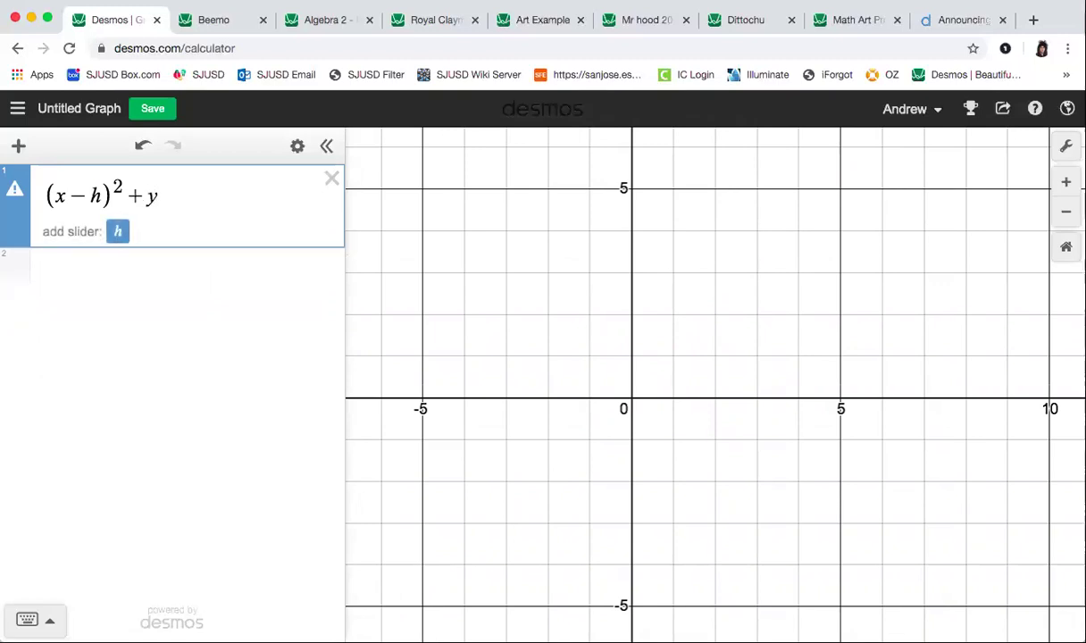
pyautogui.write('(')
pyautogui.press('BackSpace')
pyautogui.press('BackSpace')
pyautogui.write('(y-k)^2')
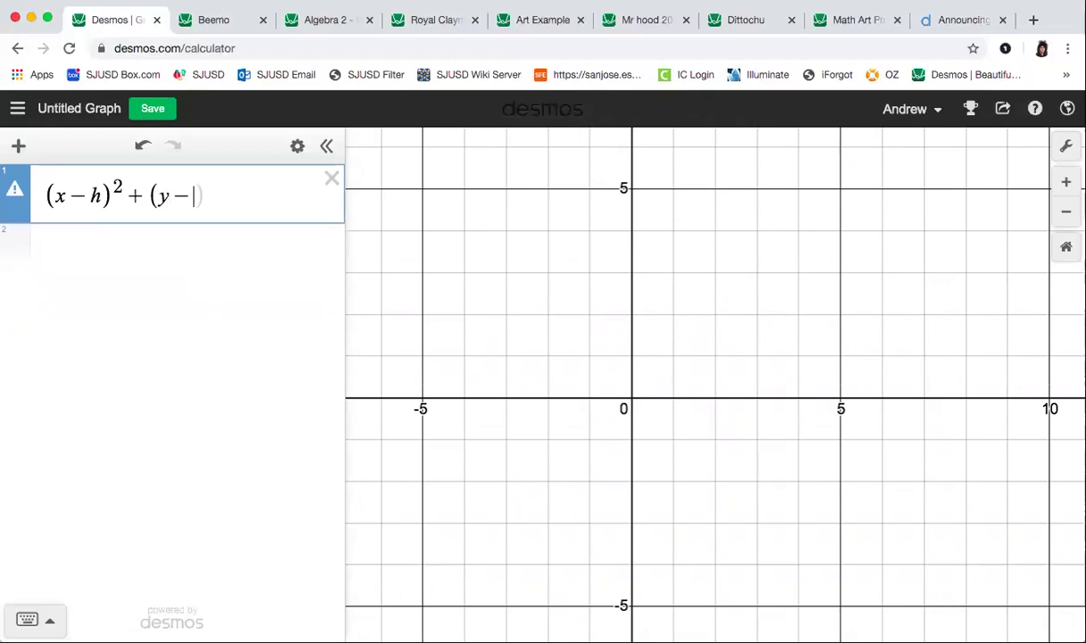
pyautogui.press('Right')
pyautogui.write('=r^2')
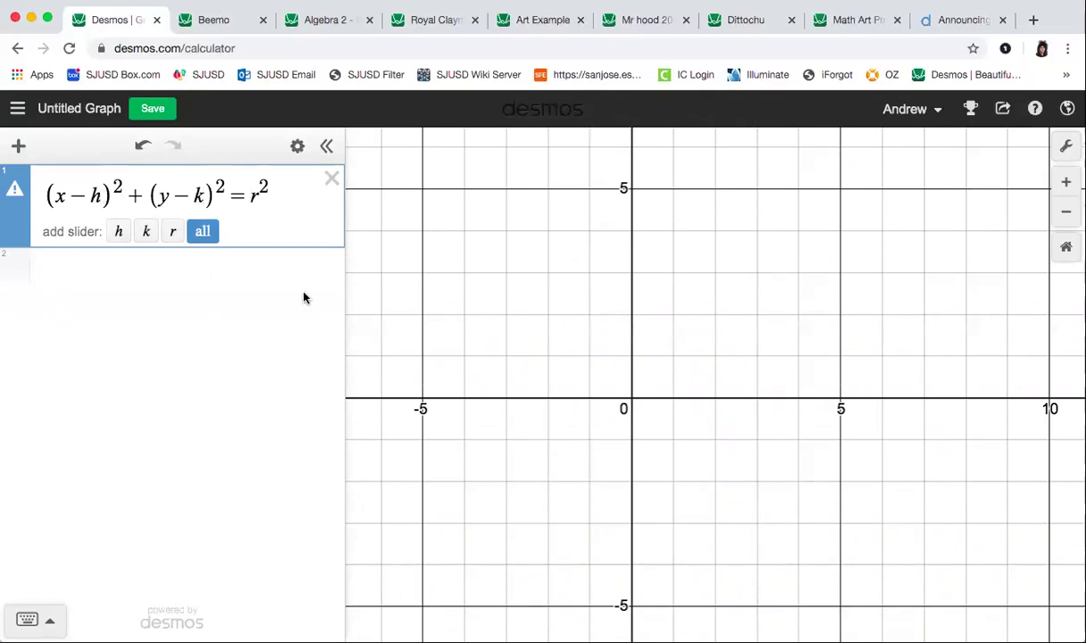
# - Set h and k to 2 and r² to 9, then add the centre point (2,2)
pyautogui.press('BackSpace')
pyautogui.write('2')
pyautogui.click(204, 195)
pyautogui.press('BackSpace')
pyautogui.write('2')
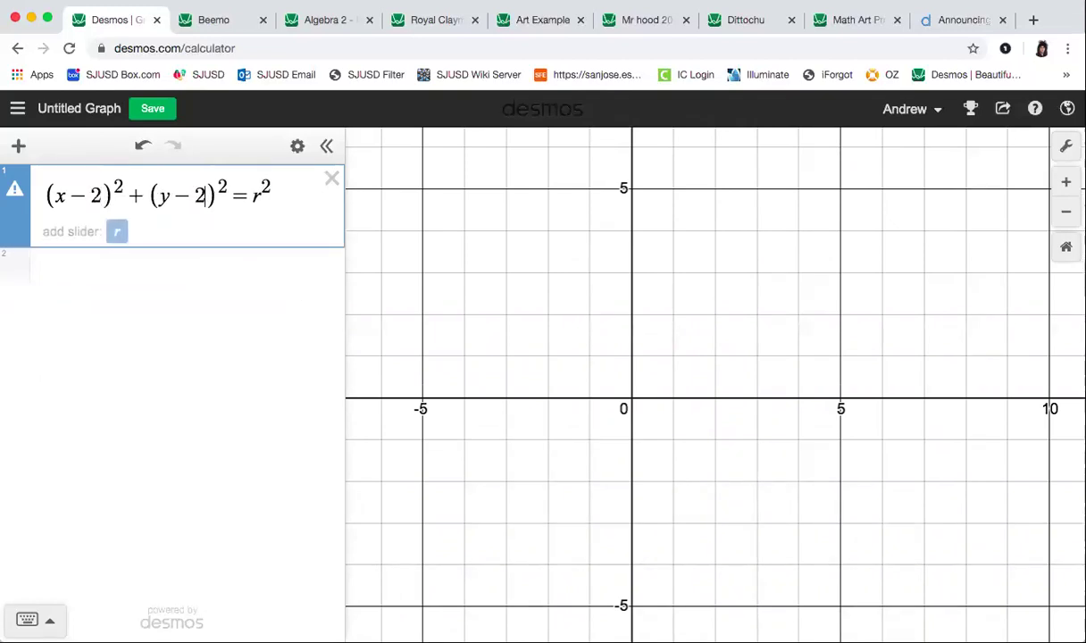
pyautogui.click(268, 196)
pyautogui.press('BackSpace')
pyautogui.press('BackSpace')
pyautogui.press('BackSpace')
pyautogui.write('9')
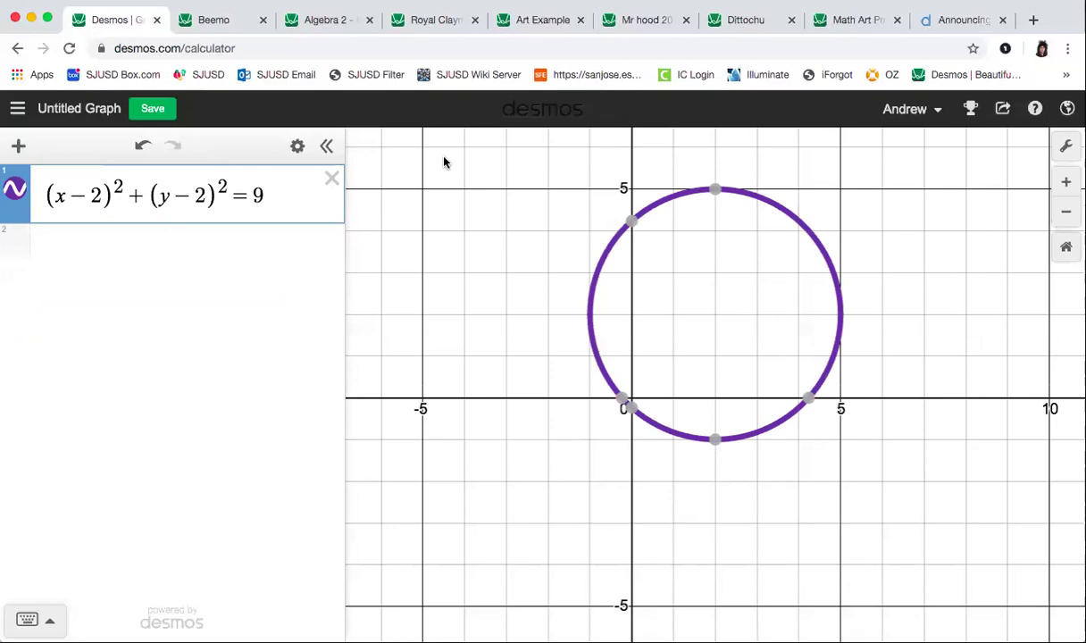
pyautogui.click(139, 249)
pyautogui.write('(2,2)')
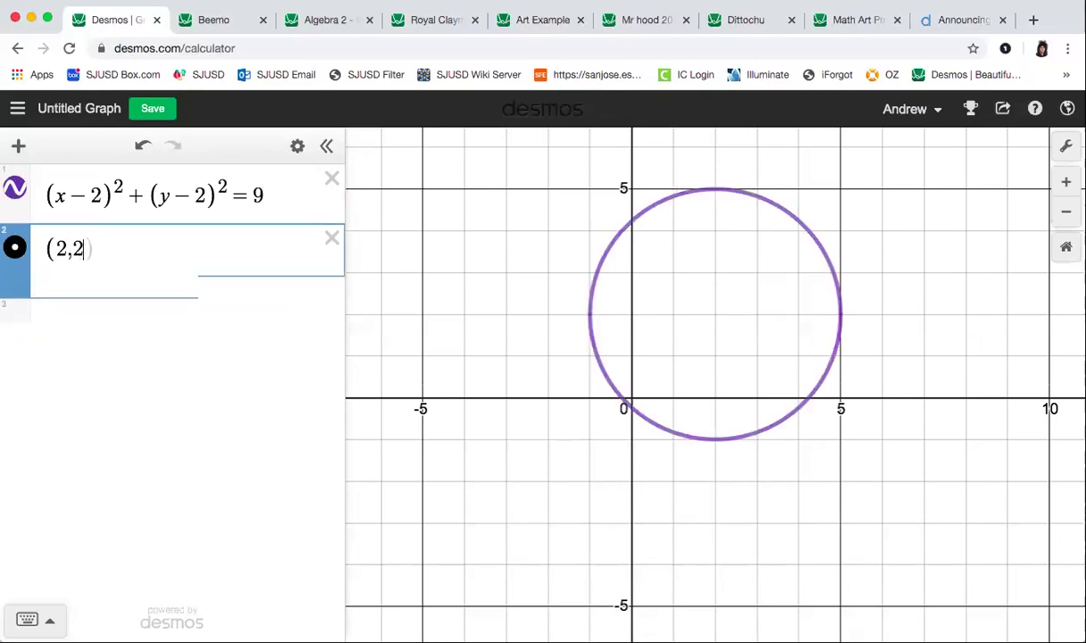
# - Shift the circle right by changing (x−2) to (x−5) in its equation
pyautogui.click(96, 196)
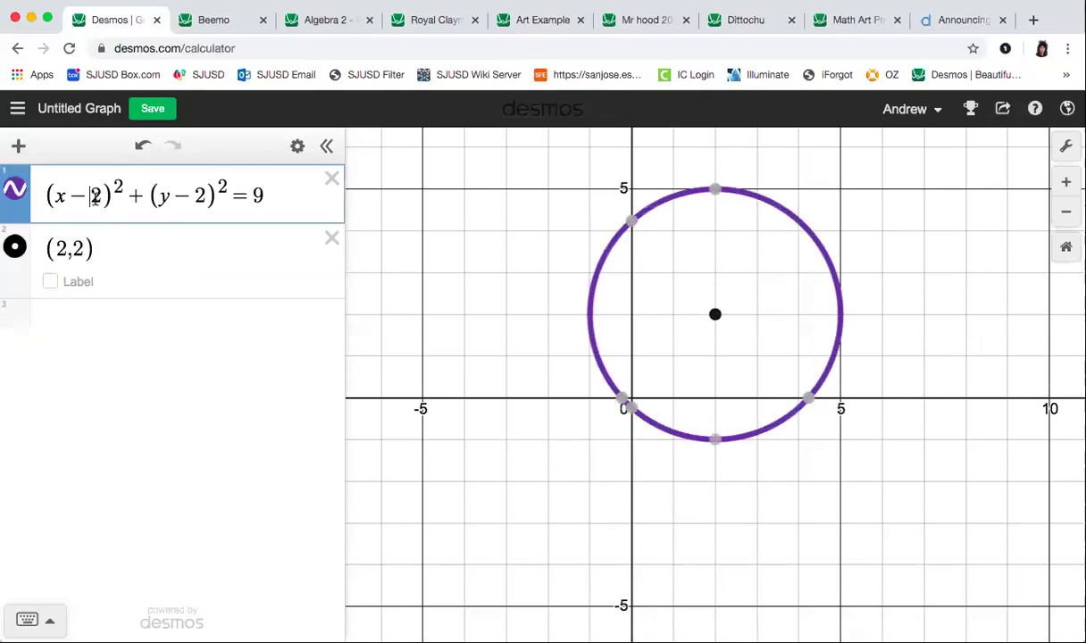
pyautogui.click(198, 189)
pyautogui.click(777, 320)
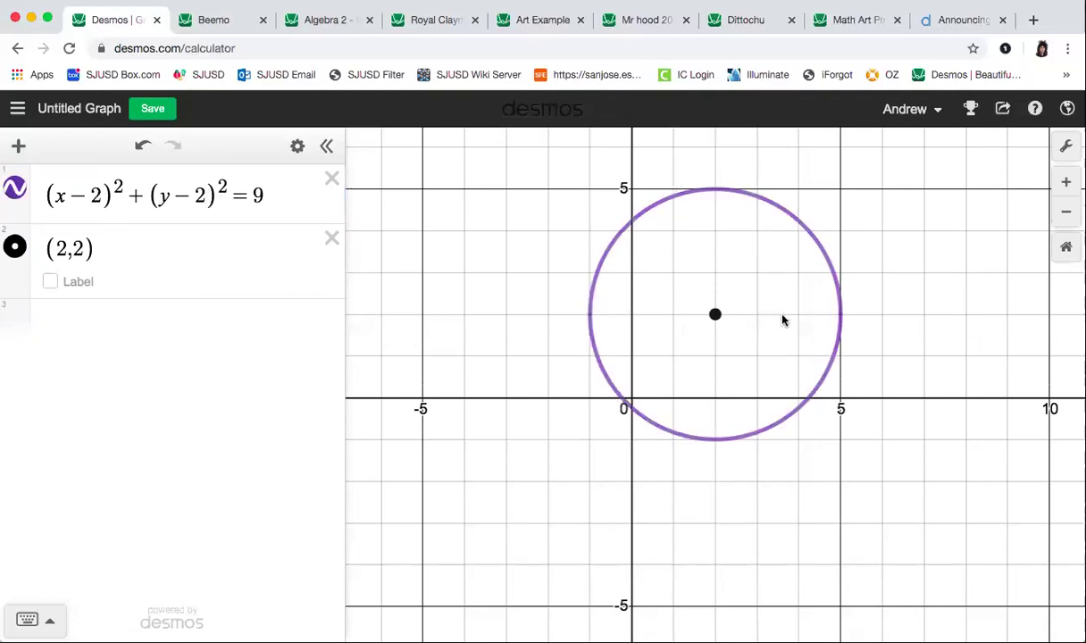
pyautogui.scroll(3, 750, 312)
pyautogui.scroll(-3, 755, 330)
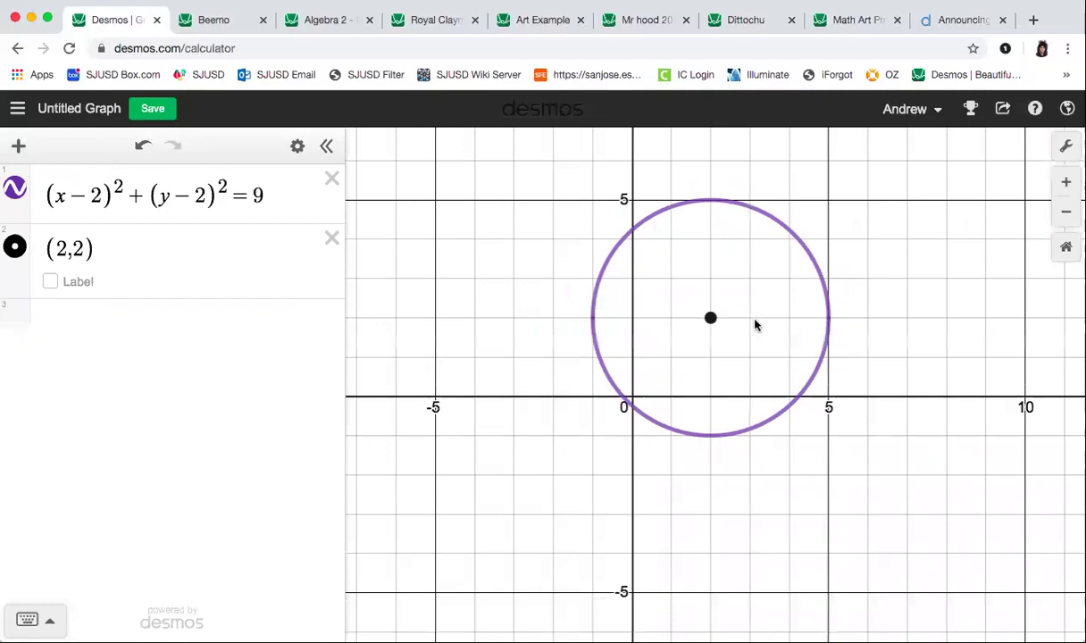
pyautogui.moveTo(261, 184); pyautogui.dragTo(248, 195)
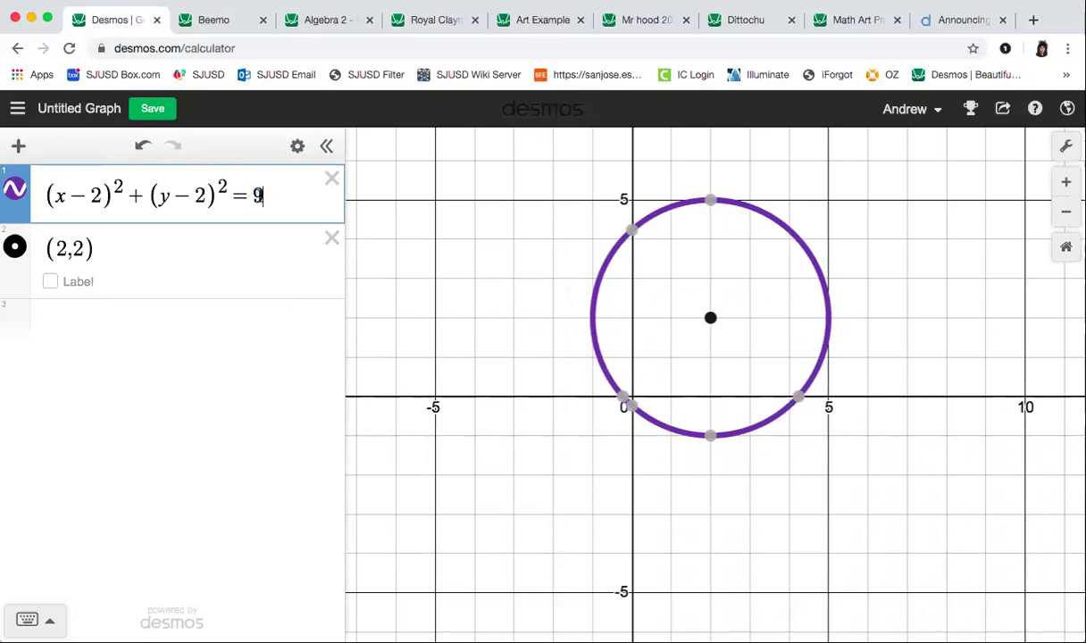
pyautogui.click(100, 192)
pyautogui.press('BackSpace')
pyautogui.write('5')
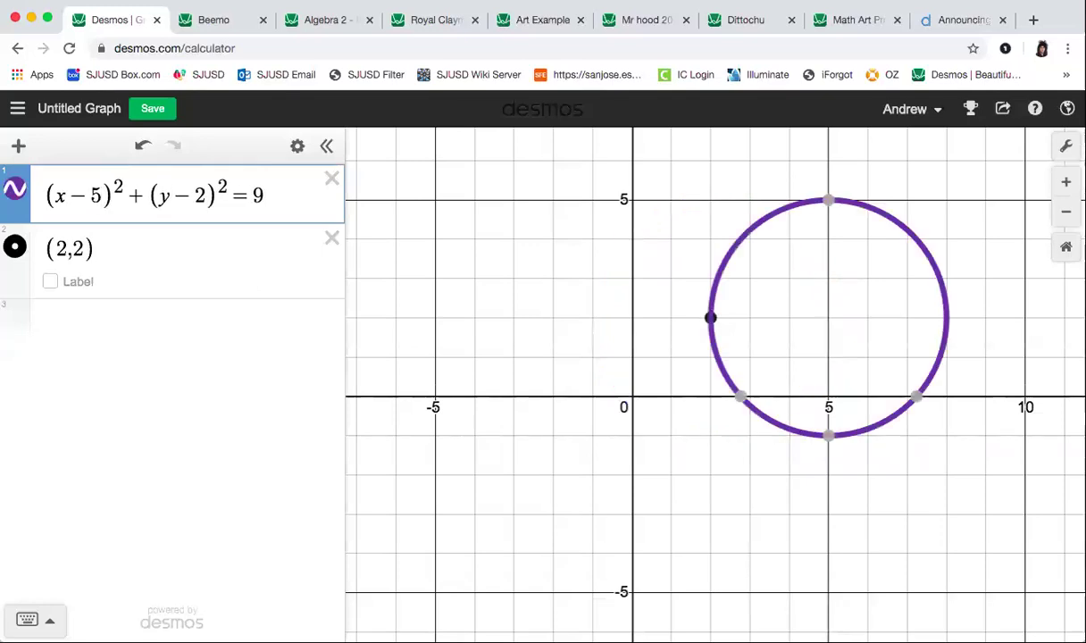
# - Move the centre point to (5,2), keeping the circle's (y−2) term at 2
pyautogui.click(59, 229)
pyautogui.press('BackSpace')
pyautogui.write('5')
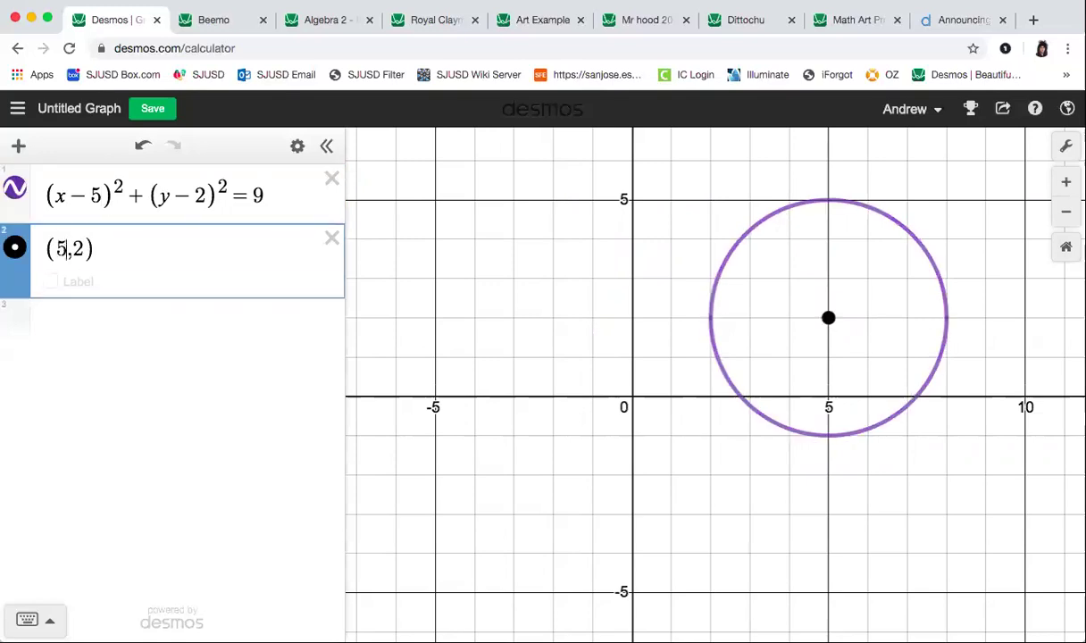
pyautogui.click(208, 192)
pyautogui.press('BackSpace')
pyautogui.write('4')
pyautogui.press('BackSpace')
pyautogui.write('5')
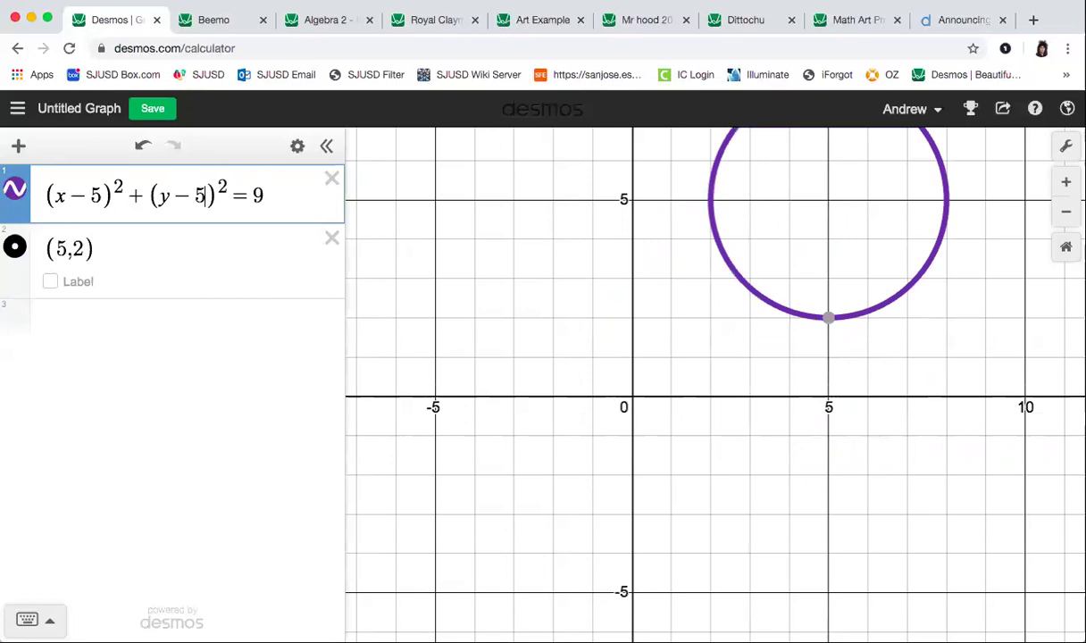
pyautogui.press('BackSpace')
pyautogui.write('2')
pyautogui.press('Right')
pyautogui.press('Right')
pyautogui.press('Right')
pyautogui.press('Right')
pyautogui.press('Right')
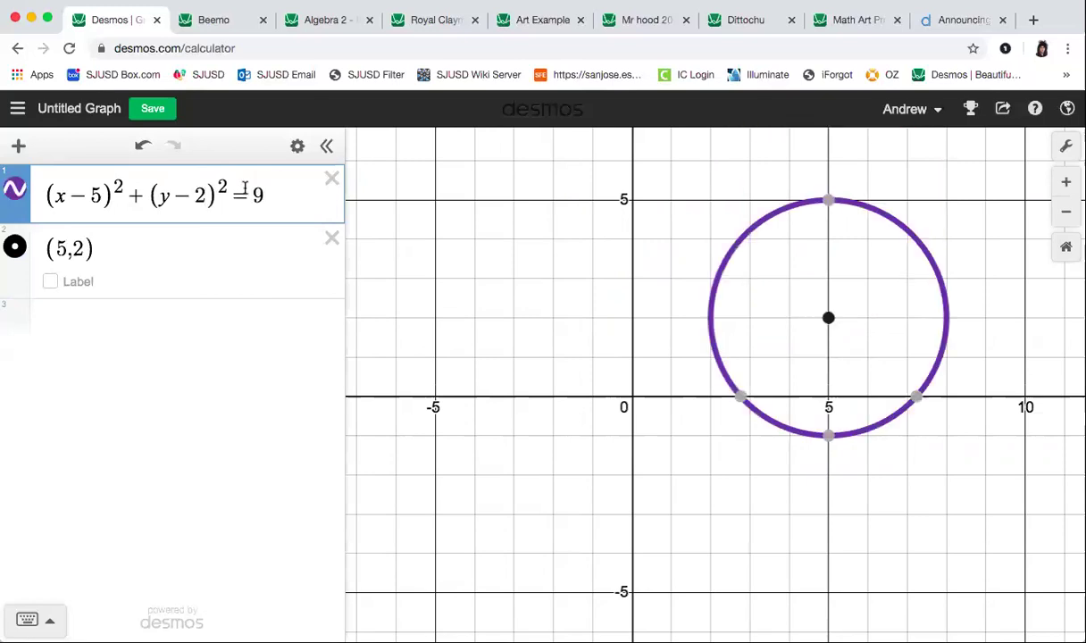
pyautogui.scroll(-5, 728, 336)
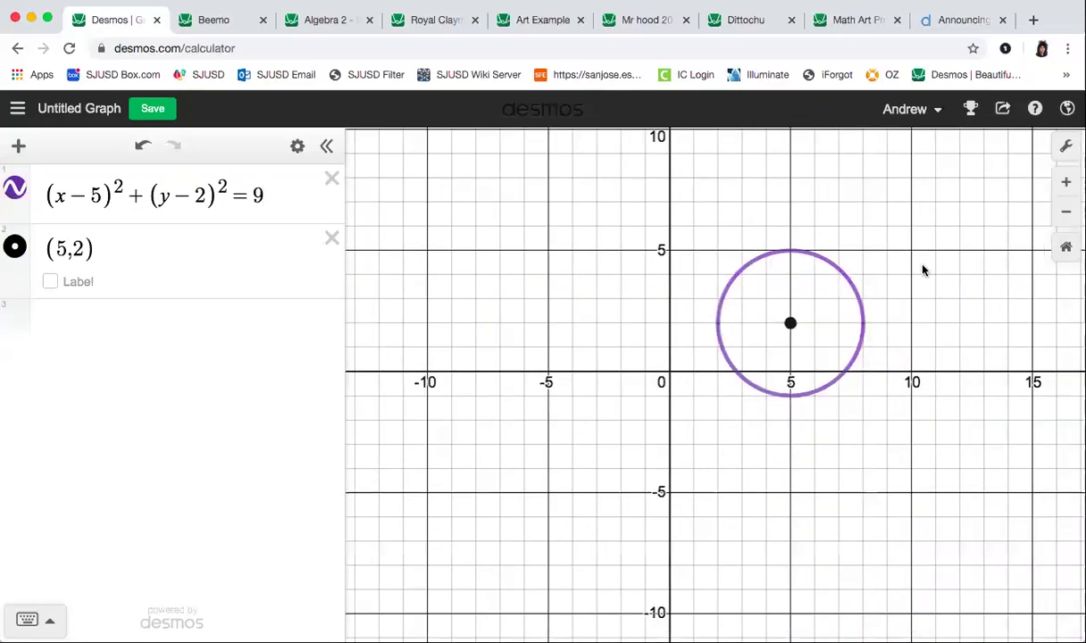
# - Change the circle's right-hand side from 9 to 100, giving radius 10
pyautogui.click(272, 206)
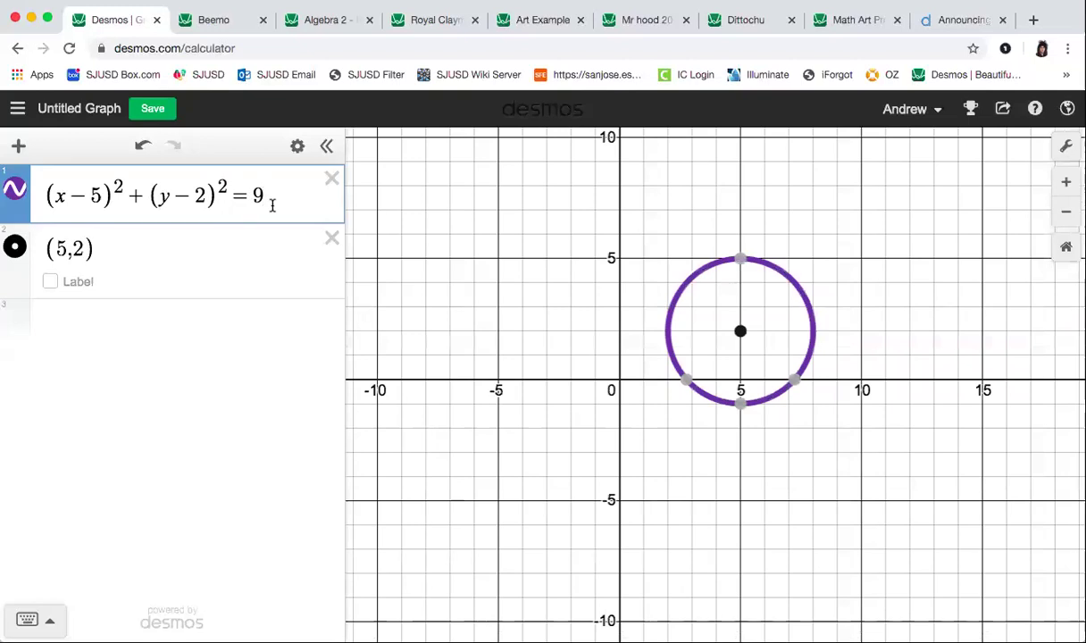
pyautogui.press('BackSpace')
pyautogui.write('16')
pyautogui.press('BackSpace')
pyautogui.write('2')
pyautogui.press('BackSpace')
pyautogui.press('BackSpace')
pyautogui.write('25')
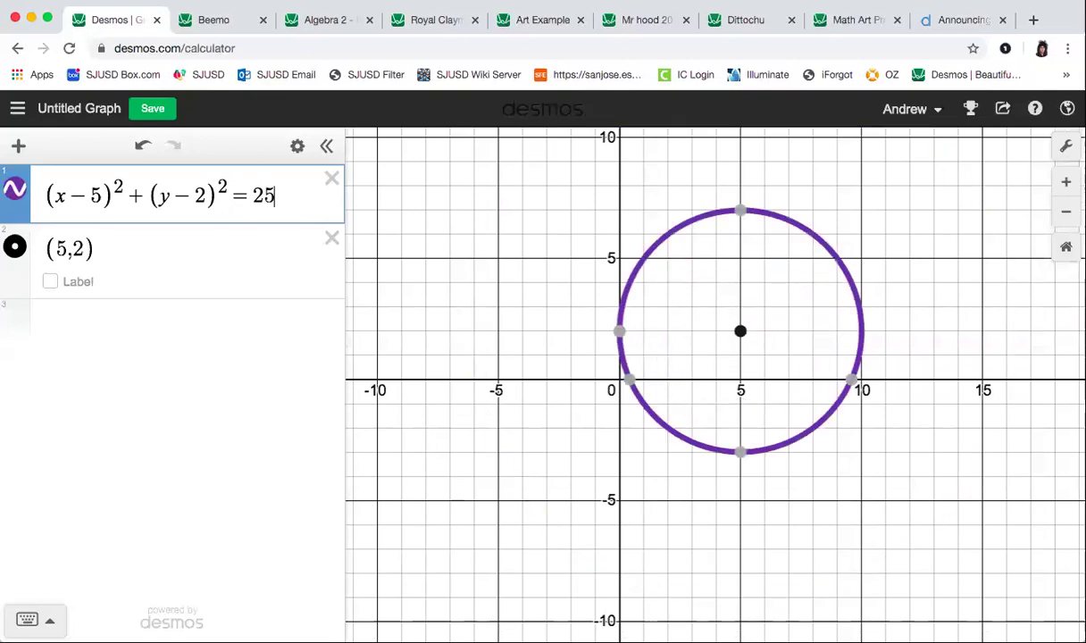
pyautogui.press('BackSpace')
pyautogui.press('BackSpace')
pyautogui.write('100')
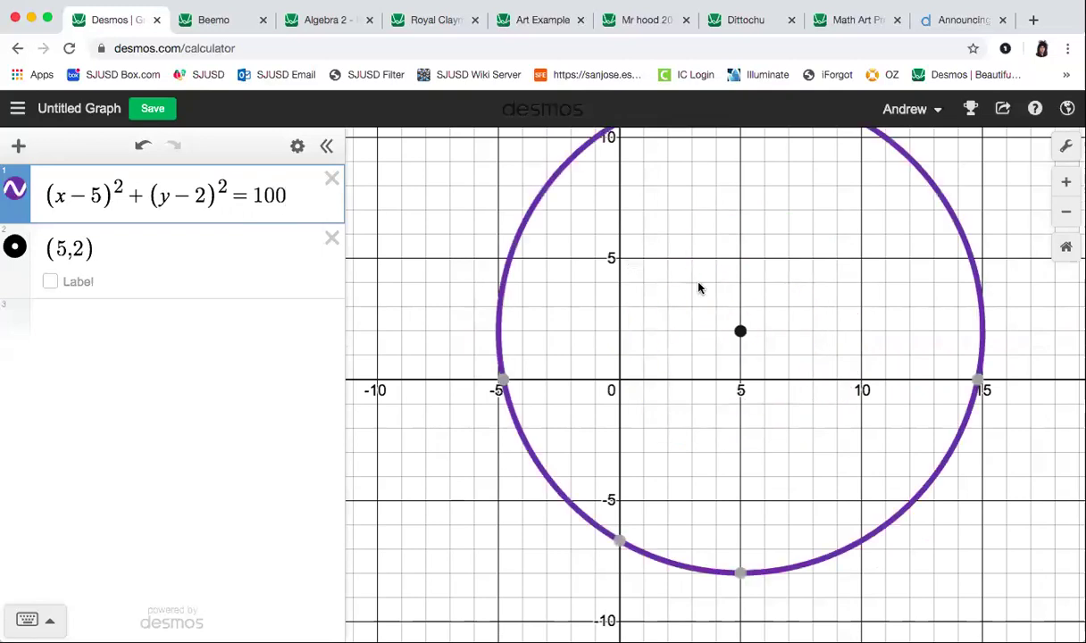
pyautogui.scroll(-3, 699, 288)
pyautogui.scroll(3, 724, 288)
pyautogui.click(759, 298)
# - Delete the (5,2) centre point and select the whole circle equation
pyautogui.scroll(1, 759, 298)
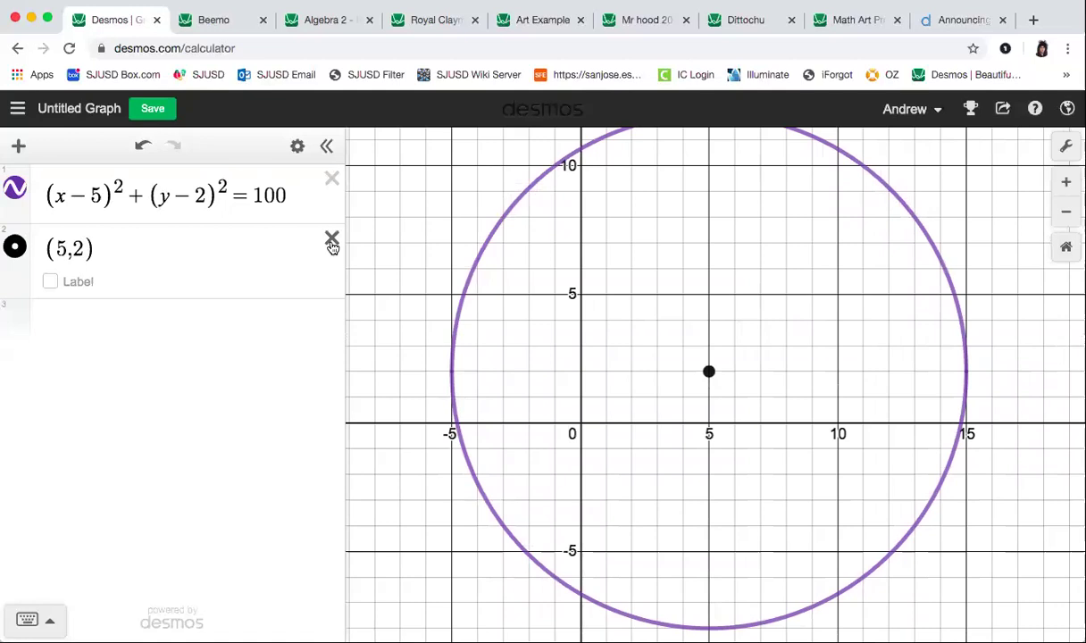
pyautogui.scroll(-3, 574, 335)
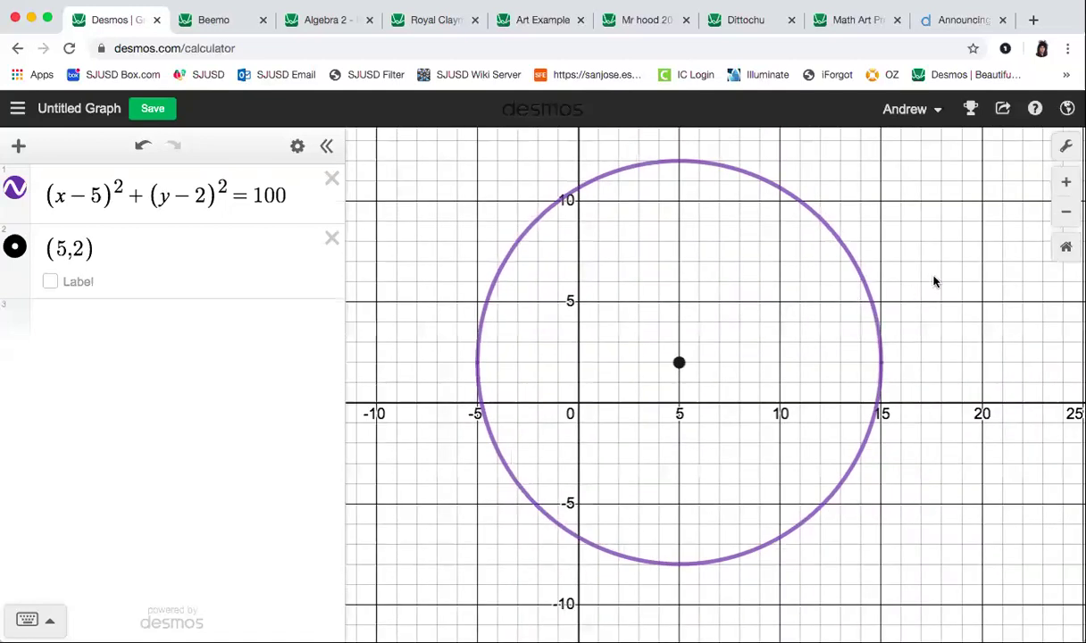
pyautogui.hscroll(-1, 884, 272)
pyautogui.click(331, 237)
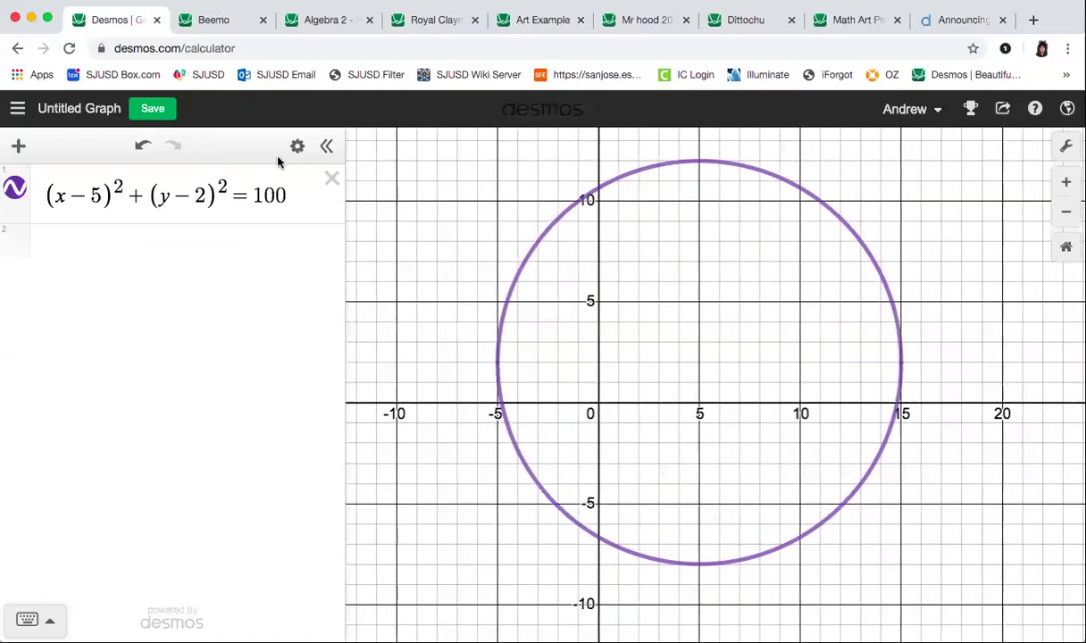
pyautogui.moveTo(287, 194); pyautogui.dragTo(36, 195)
# - Replace the circle with the general ellipse (x−h)²/a² + (y−k)²/b² = 1
pyautogui.press('BackSpace')
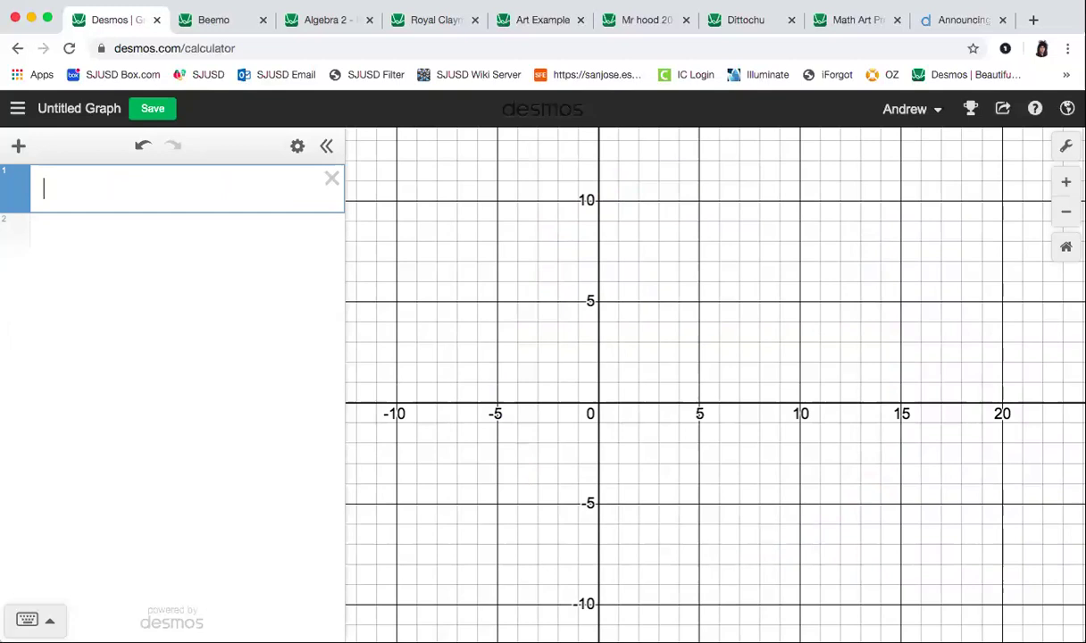
pyautogui.write('(x-h)^2')
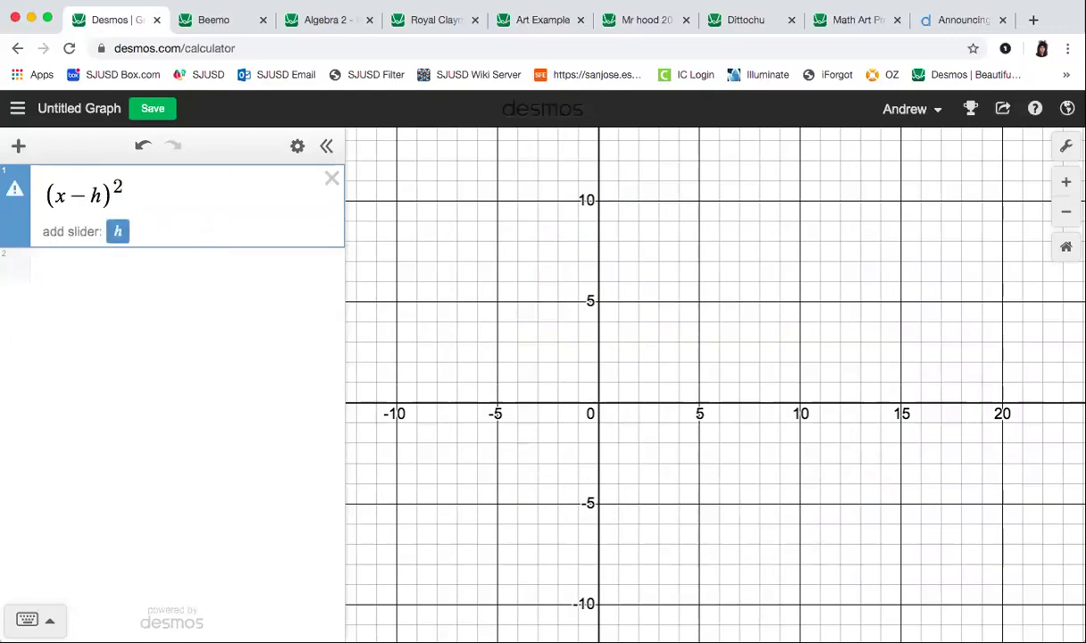
pyautogui.write('/a^2')
pyautogui.press('Right')
pyautogui.press('Right')
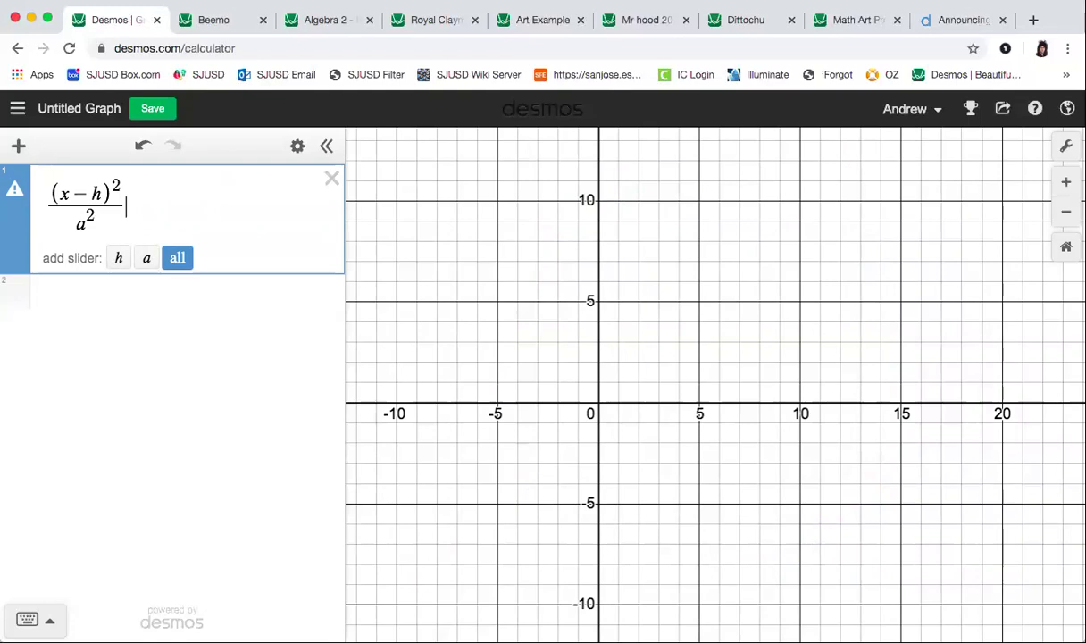
pyautogui.write('+(')
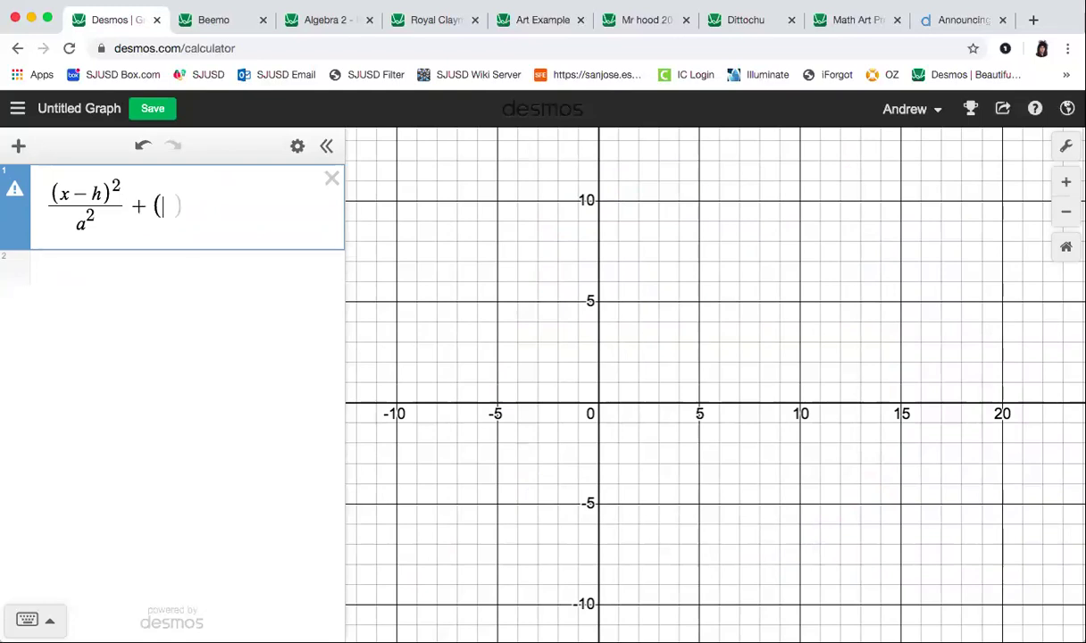
pyautogui.write('y-k)^2')
pyautogui.press('Right')
pyautogui.write('/b^2')
pyautogui.press('Right')
pyautogui.write('=1')
pyautogui.press('BackSpace')
pyautogui.press('BackSpace')
pyautogui.write('=1')
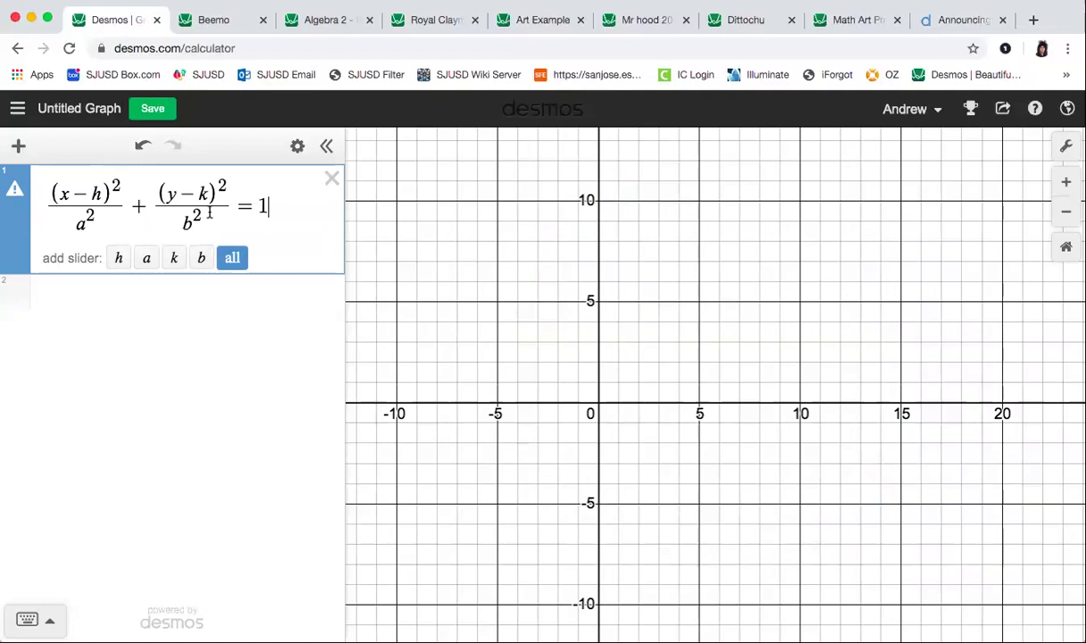
# - Substitute h = 2, k = 2 and a² = 9, and clear the b² denominator
pyautogui.click(95, 193)
pyautogui.press('BackSpace')
pyautogui.write('2')
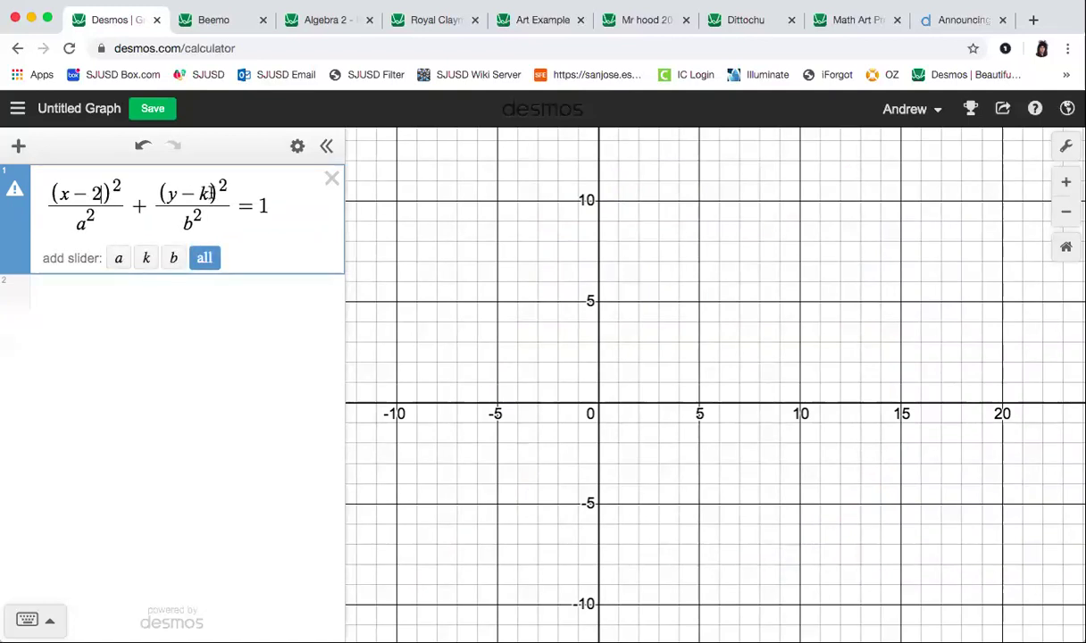
pyautogui.click(207, 193)
pyautogui.press('BackSpace')
pyautogui.write('2')
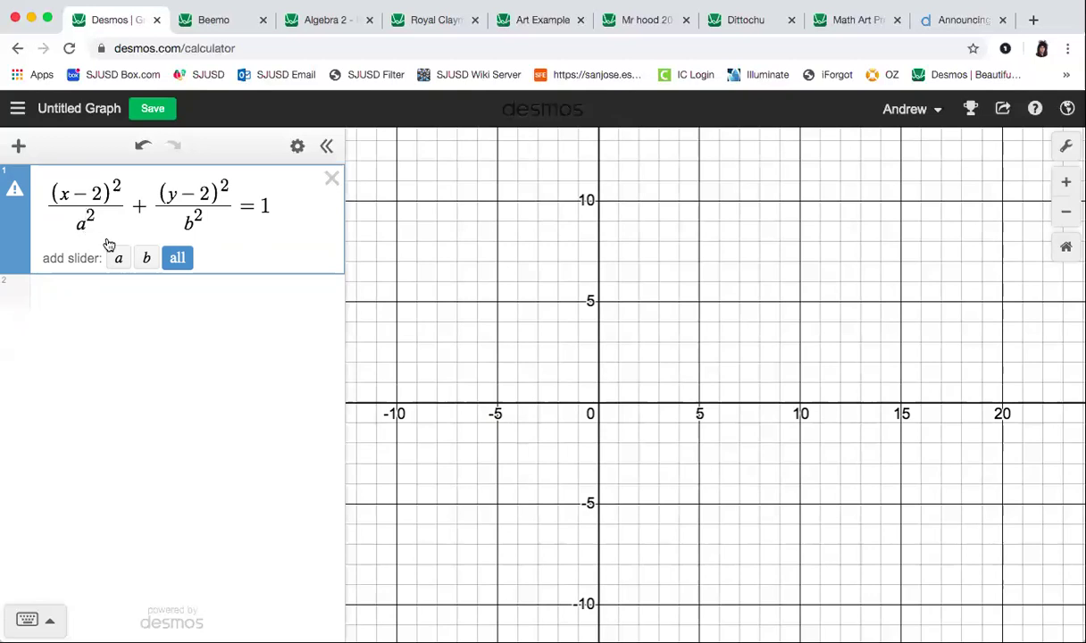
pyautogui.press('Right')
pyautogui.press('Right')
pyautogui.press('BackSpace')
pyautogui.press('BackSpace')
pyautogui.write('9')
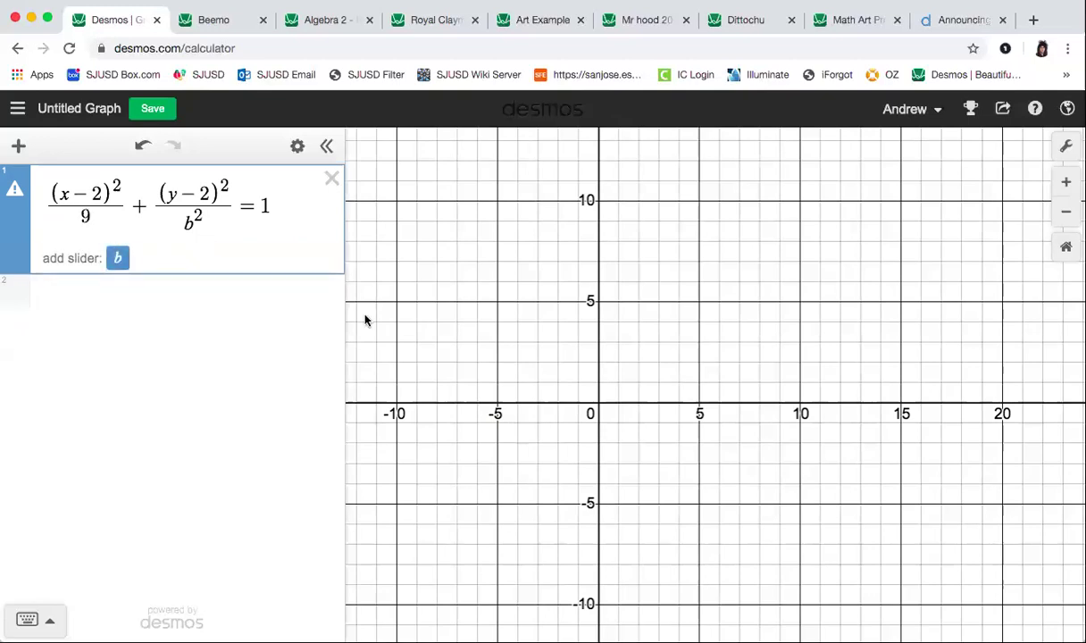
pyautogui.press('BackSpace')
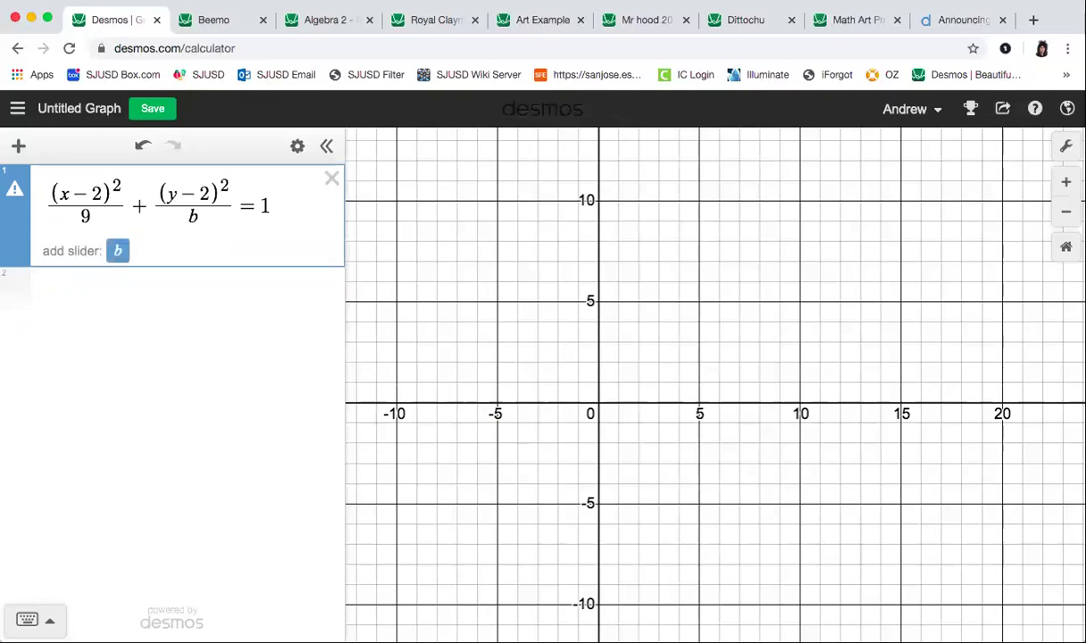
pyautogui.press('BackSpace')
# - Set the y denominator to 25 and add the centre point (2,2)
pyautogui.write('25')
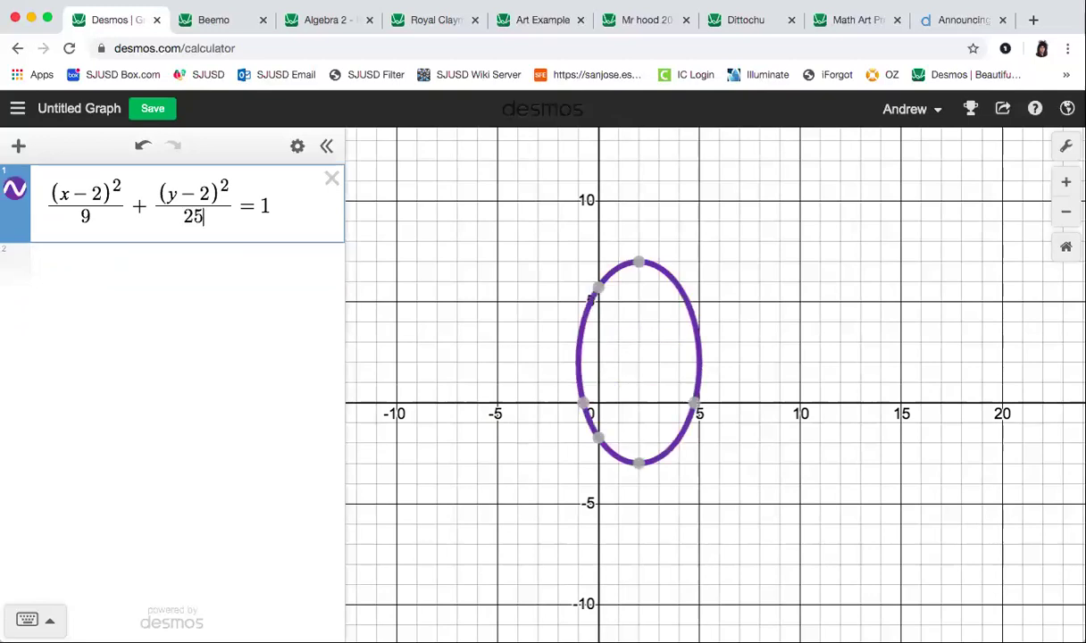
pyautogui.scroll(3, 734, 377)
pyautogui.click(732, 373)
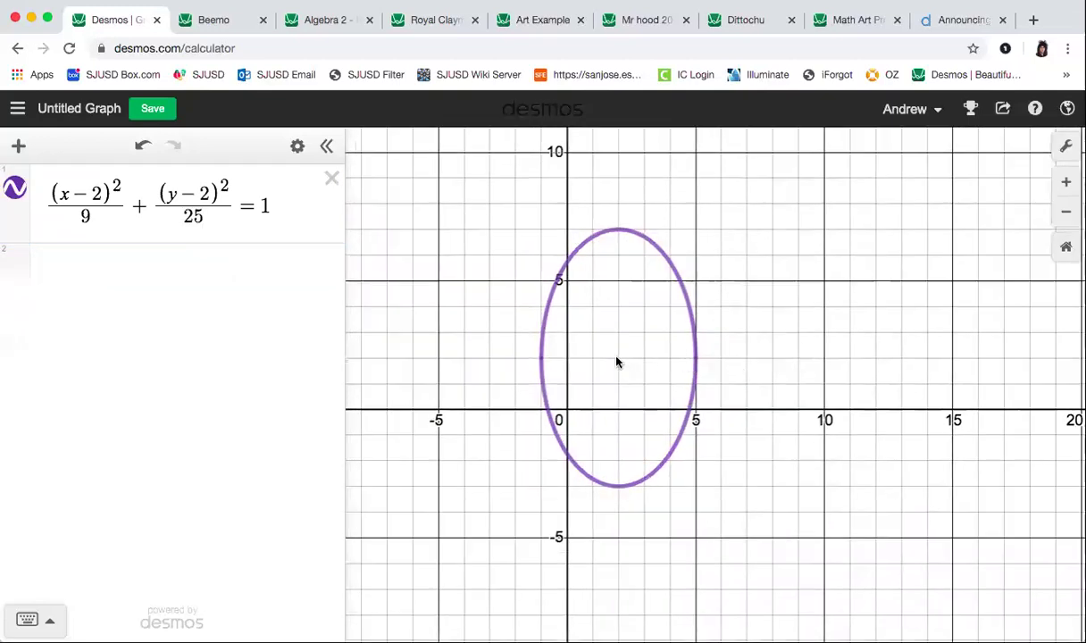
pyautogui.click(72, 267)
pyautogui.write('(2,2)')
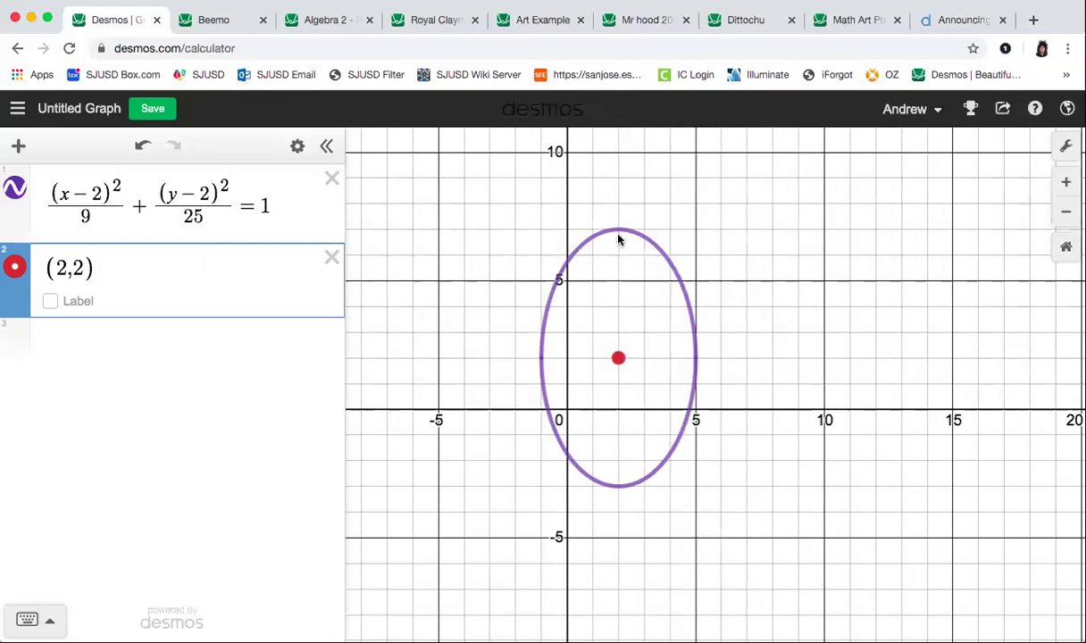
# - Delete the (2,2) point and recentre the ellipse at (4,−3) using (x−4) and (y+3)
pyautogui.click(91, 189)
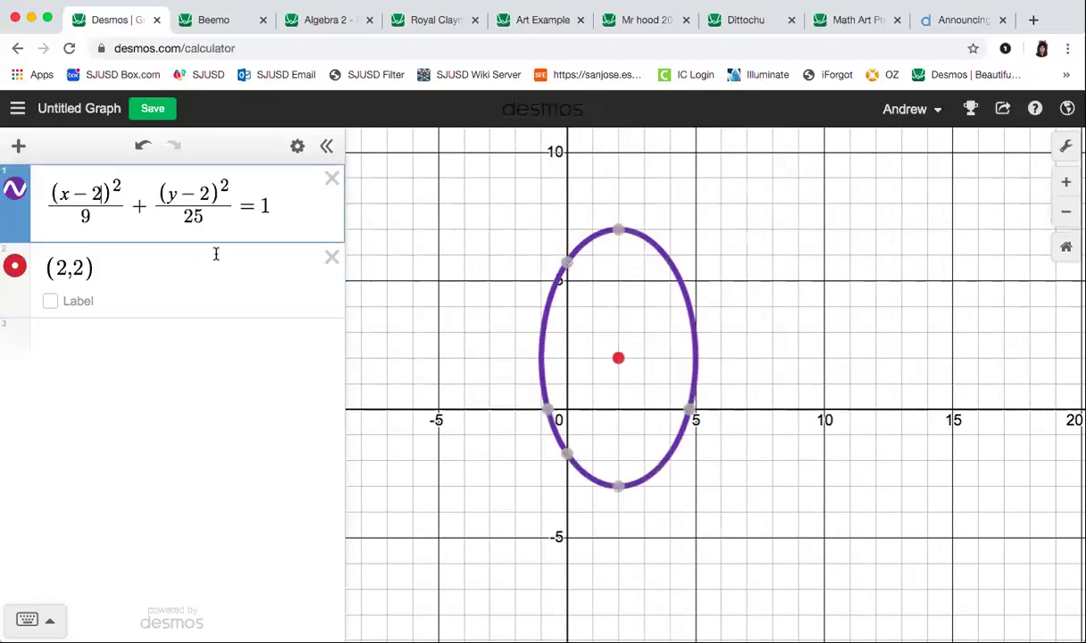
pyautogui.click(327, 257)
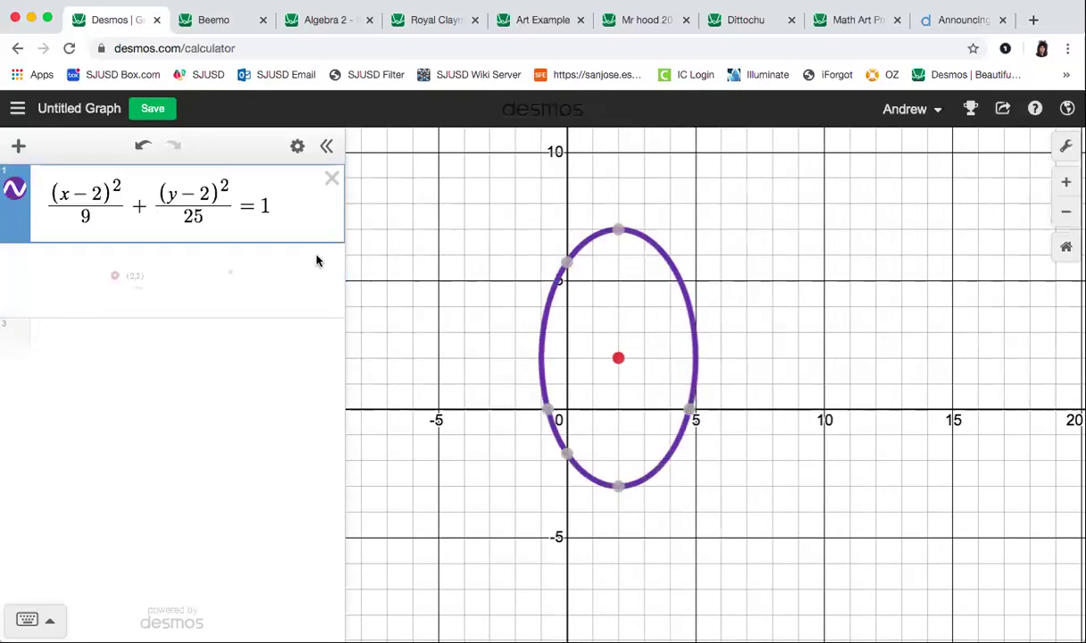
pyautogui.doubleClick(100, 193)
pyautogui.write('4')
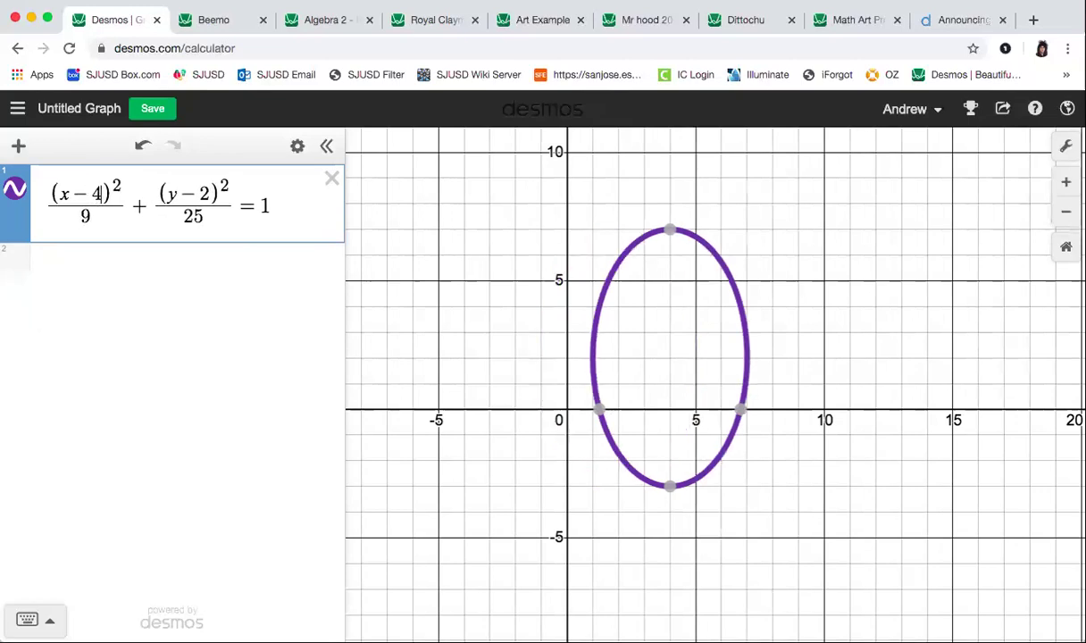
pyautogui.press('BackSpace')
pyautogui.press('BackSpace')
pyautogui.write('+3')
pyautogui.click(787, 295)
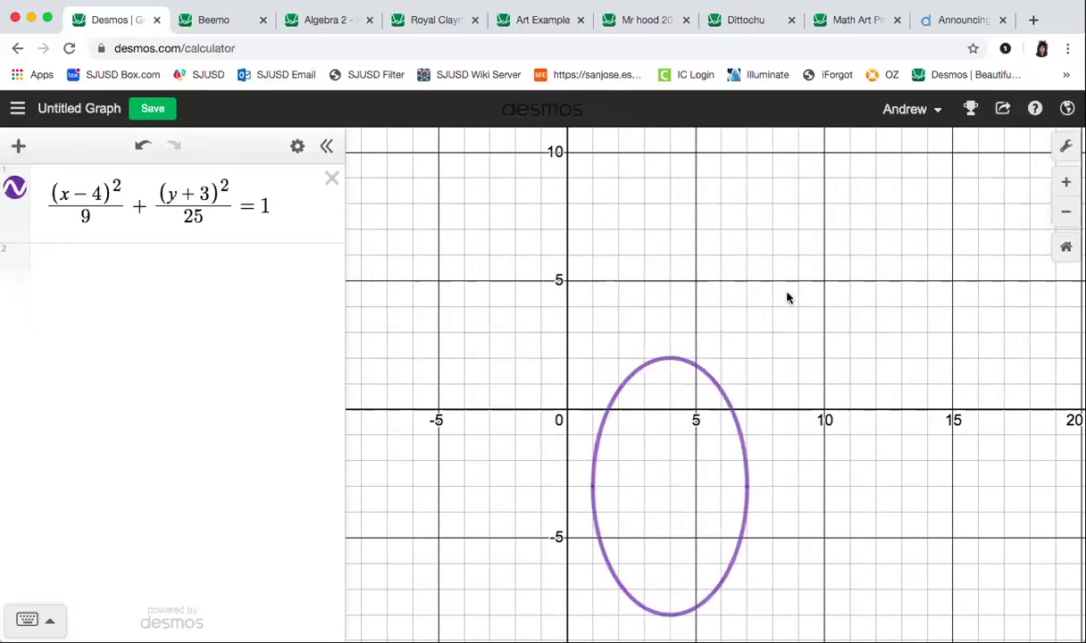
pyautogui.moveTo(776, 410); pyautogui.dragTo(825, 310)
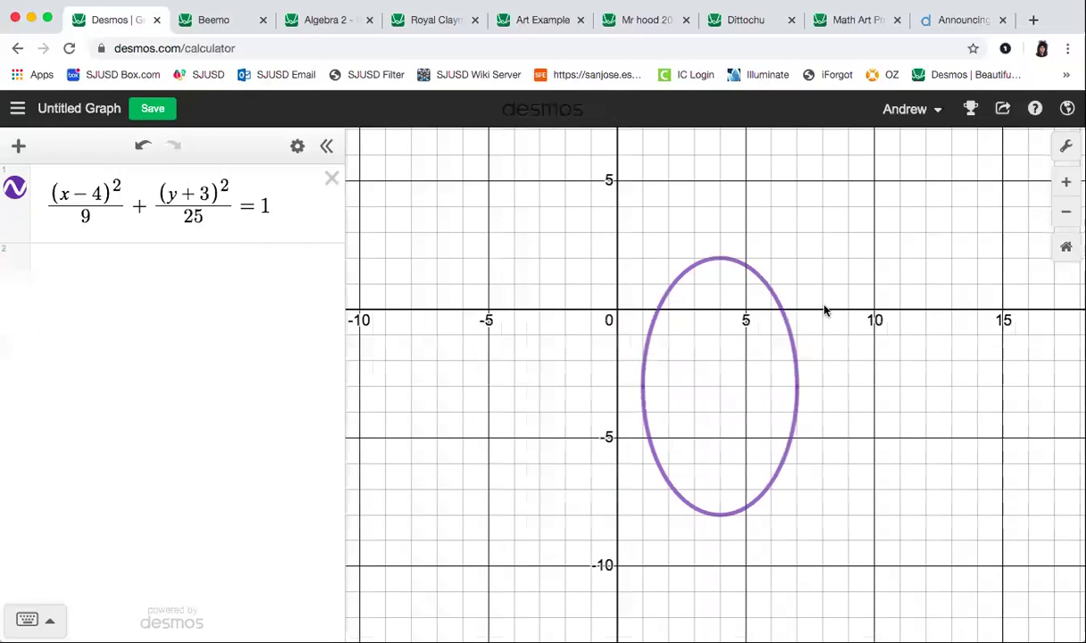
pyautogui.click(138, 217)
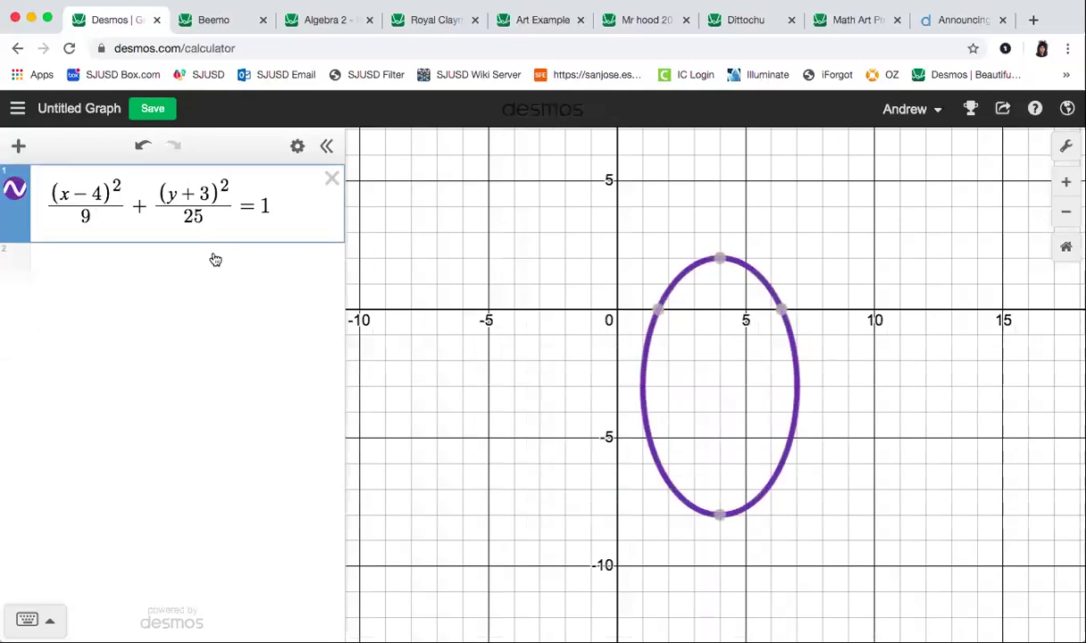
# - Rewrite the ellipse as (x−4)²/100 + (y+3)²/600 = 1 and zoom out to fit it
pyautogui.press('BackSpace')
pyautogui.write('100')
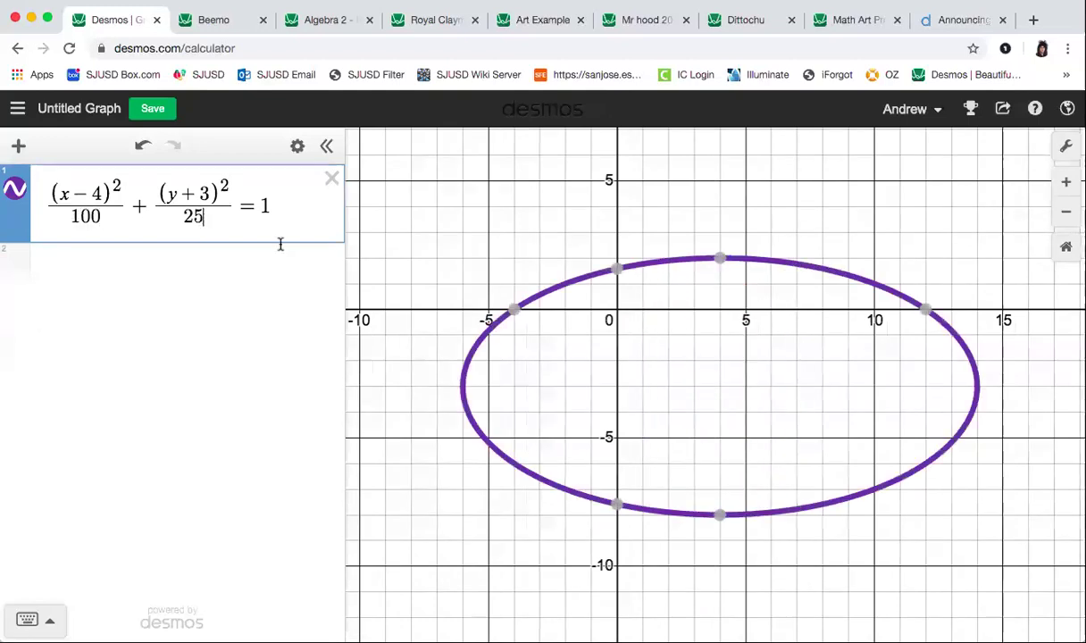
pyautogui.click(196, 215)
pyautogui.press('BackSpace')
pyautogui.press('BackSpace')
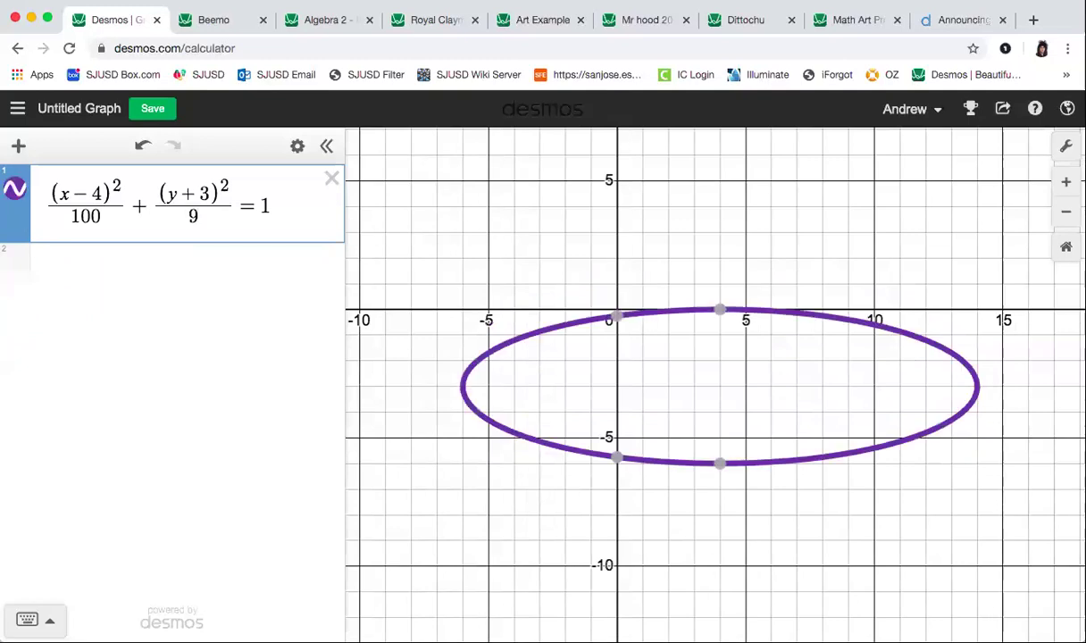
pyautogui.press('BackSpace')
pyautogui.write('60')
pyautogui.press('BackSpace')
pyautogui.write('00')
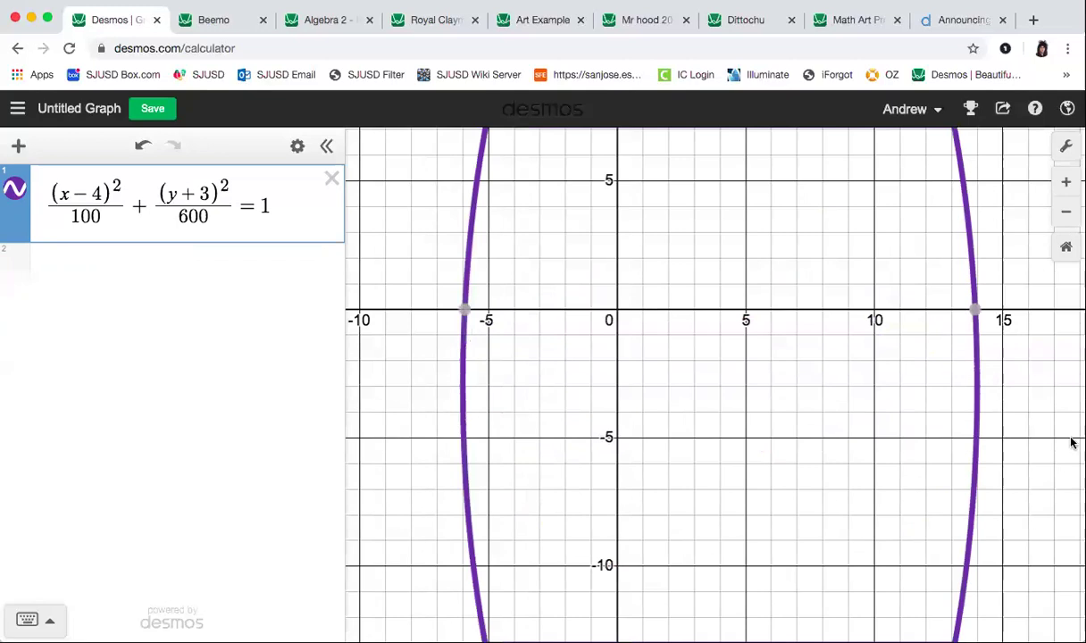
pyautogui.scroll(-10, 893, 389)
pyautogui.moveTo(986, 296); pyautogui.dragTo(875, 273)
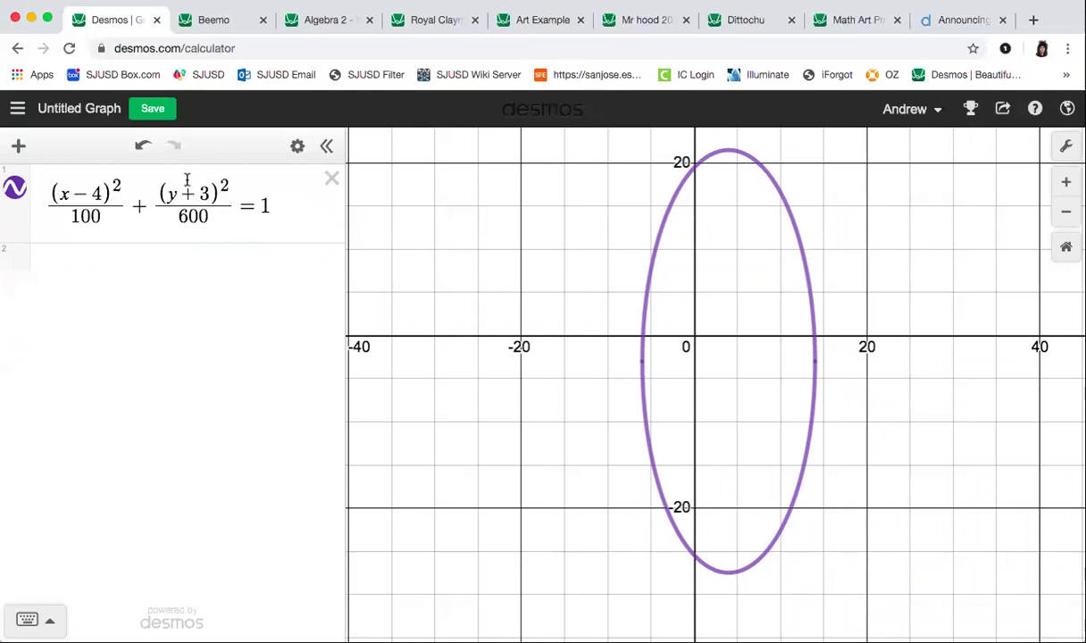
# - Open Beemo and expand its mini rectangle things, bee face and bee wings folders
pyautogui.click(198, 25)
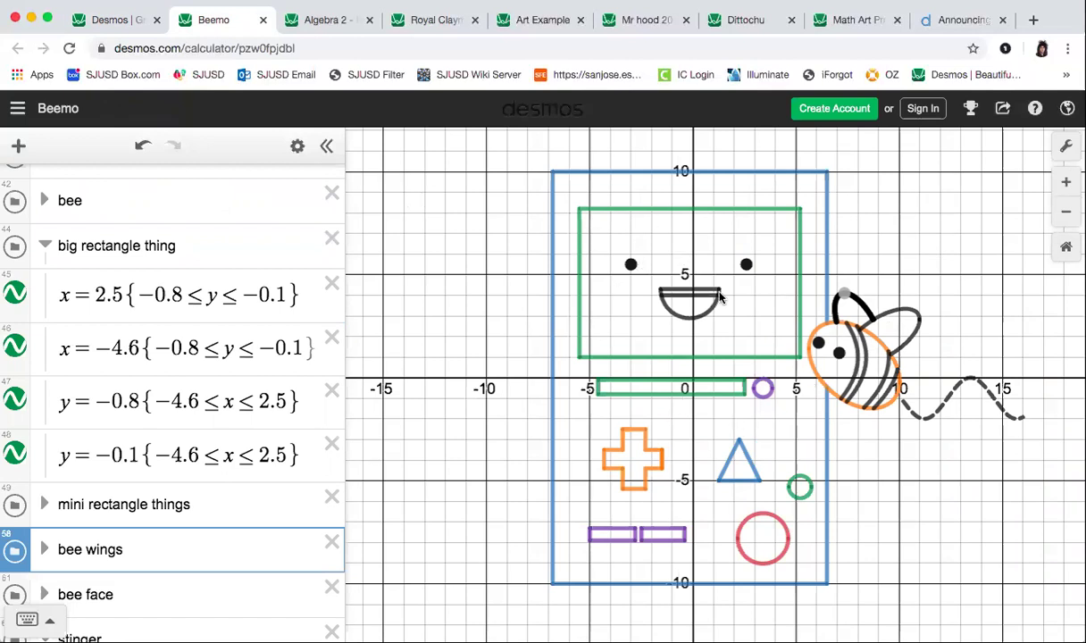
pyautogui.scroll(-5, 165, 317)
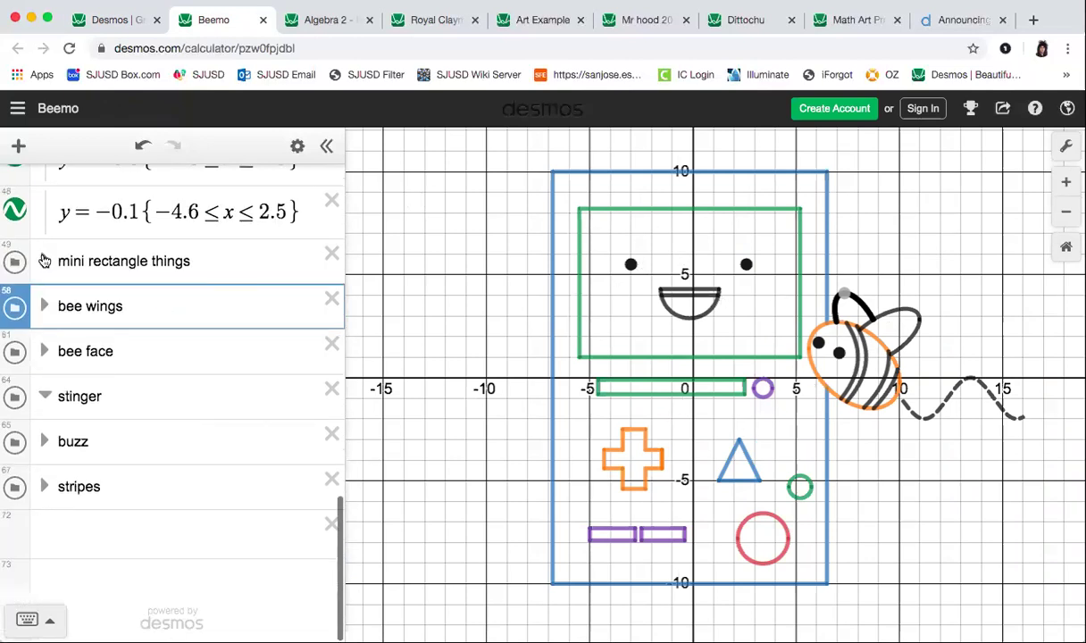
pyautogui.click(44, 260)
pyautogui.scroll(-8, 162, 388)
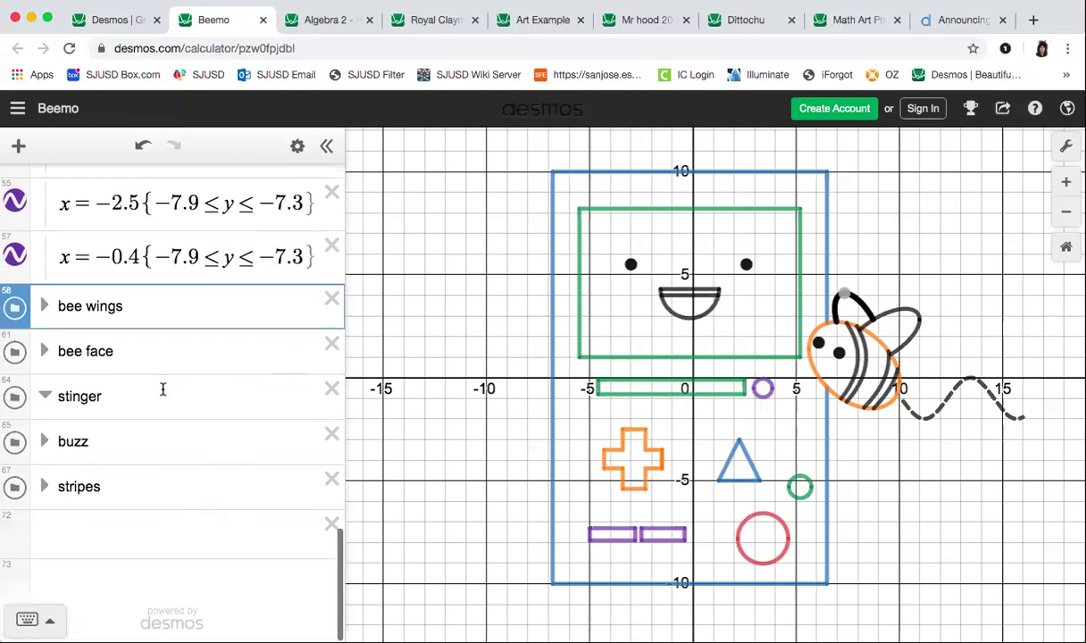
pyautogui.click(42, 351)
pyautogui.scroll(-2, 203, 381)
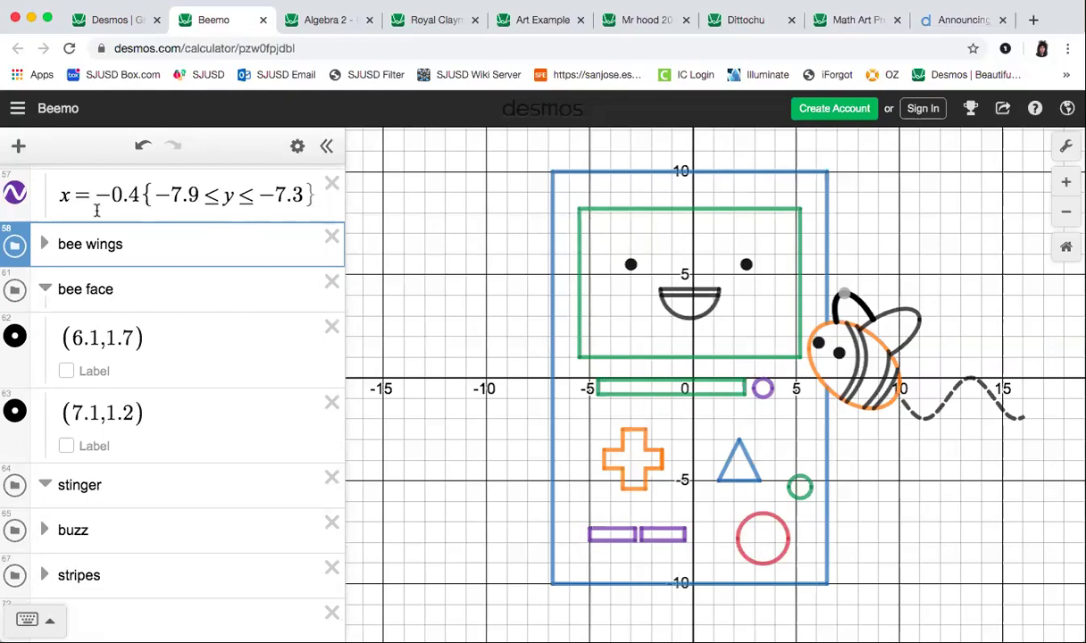
pyautogui.click(44, 244)
# - Inspect the first bee-wings inequality, undoing an accidental drag
pyautogui.scroll(-1, 198, 268)
pyautogui.moveTo(115, 267); pyautogui.dragTo(373, 269)
pyautogui.hotkey('ctrl', 'z')
pyautogui.hotkey('ctrl', 'z')
pyautogui.hotkey('ctrl', 'z')
pyautogui.hotkey('ctrl', 'z')
pyautogui.click(235, 267)
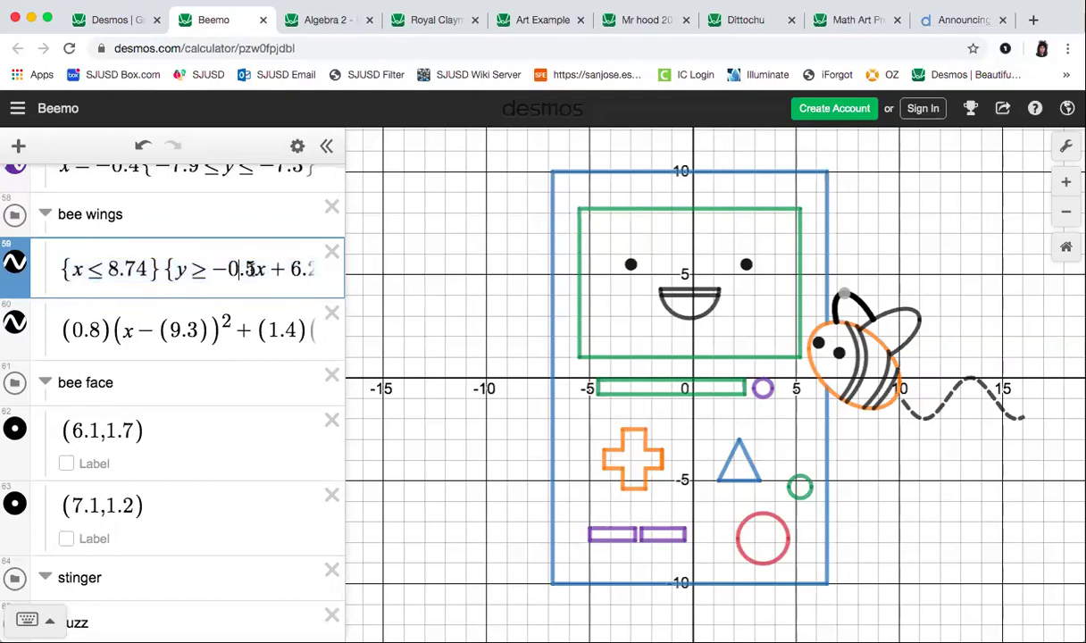
pyautogui.moveTo(176, 268); pyautogui.dragTo(193, 284)
pyautogui.scroll(3, 200, 285)
# - View the Algebra 2 - Boba drawing, then switch to Royal Claymore and open its graph settings
pyautogui.click(321, 20)
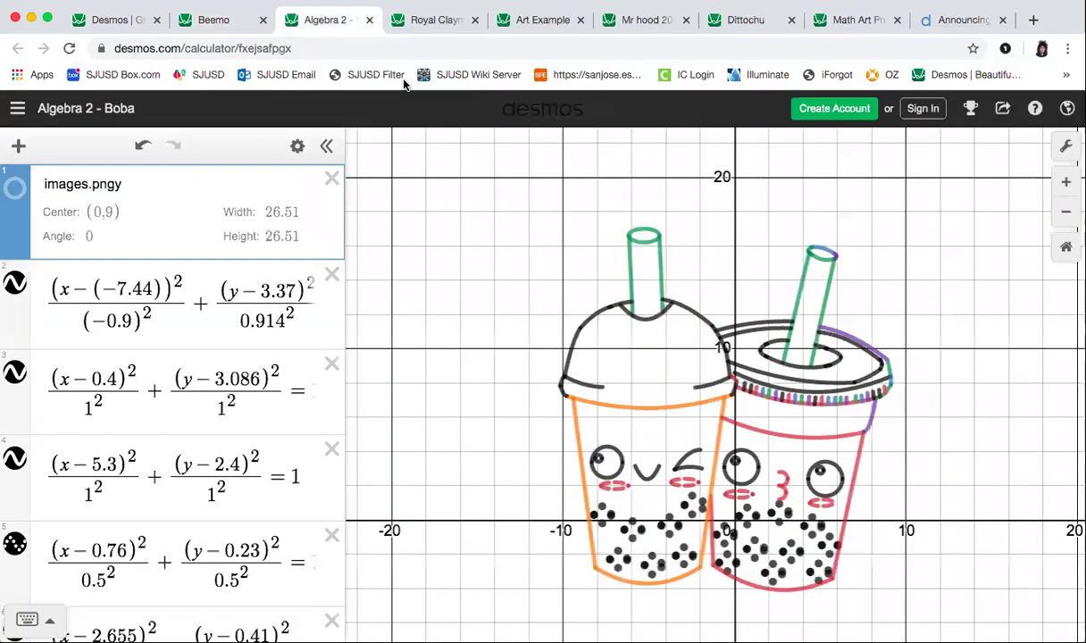
pyautogui.moveTo(485, 325); pyautogui.dragTo(448, 241)
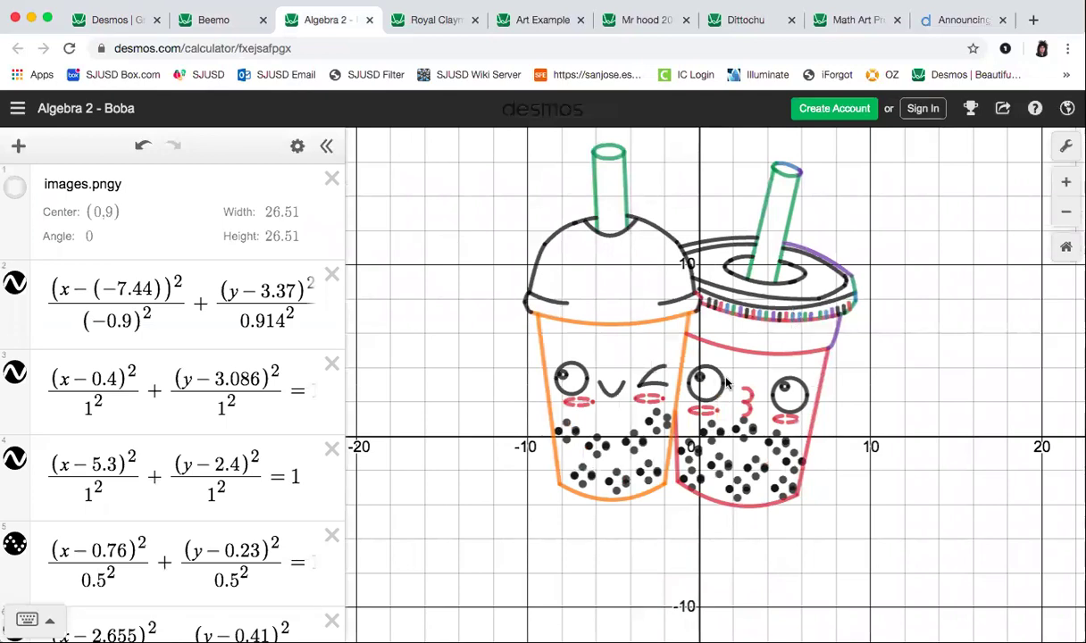
pyautogui.click(423, 22)
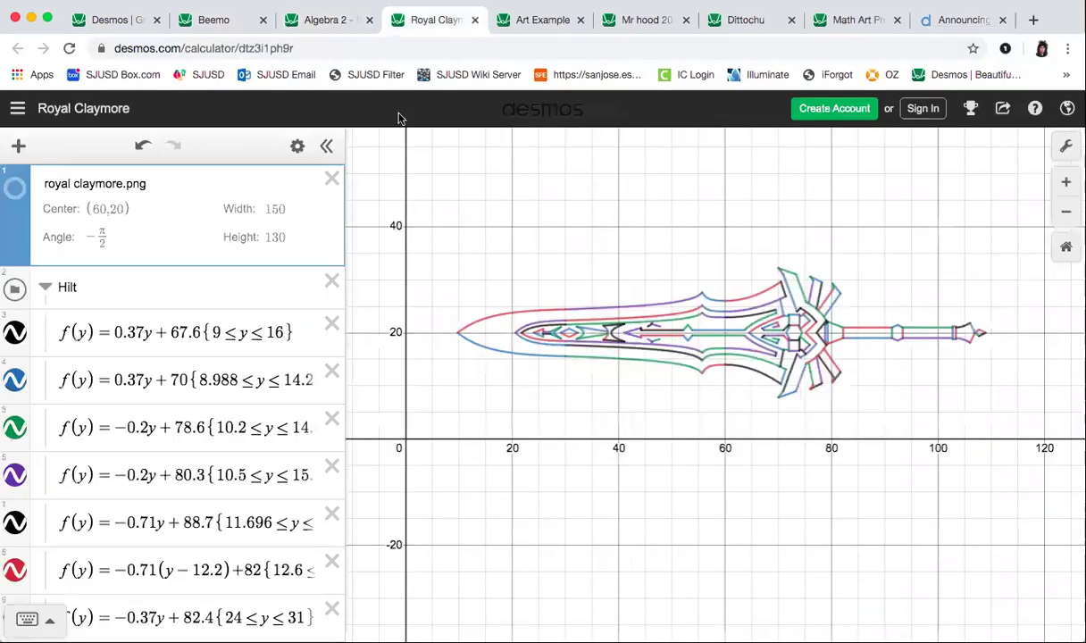
pyautogui.click(306, 22)
pyautogui.click(238, 20)
pyautogui.click(319, 21)
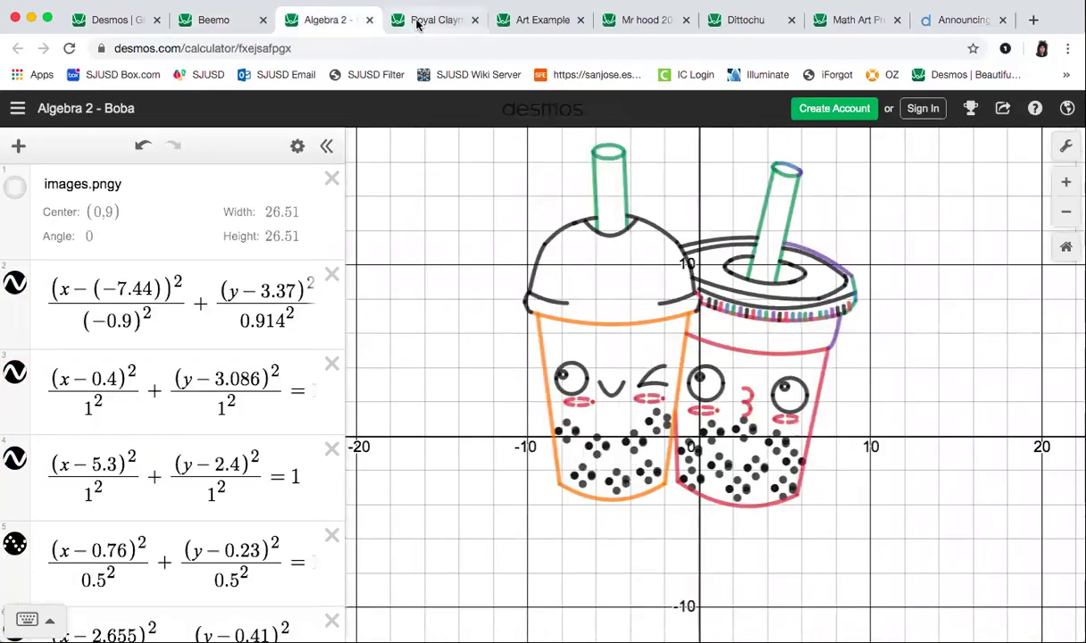
pyautogui.click(425, 25)
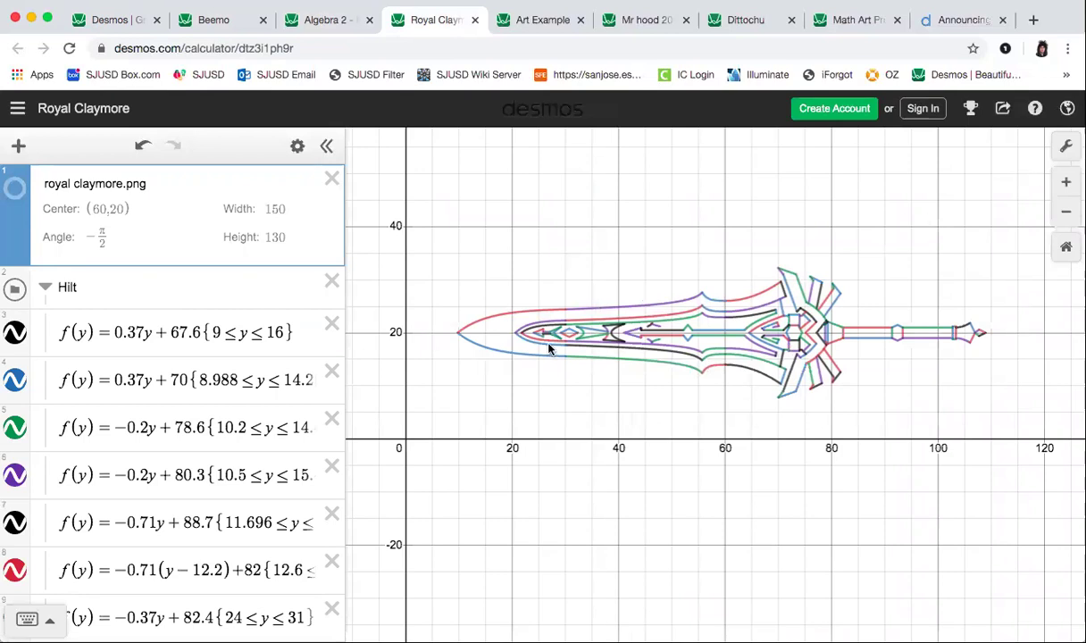
pyautogui.click(1064, 146)
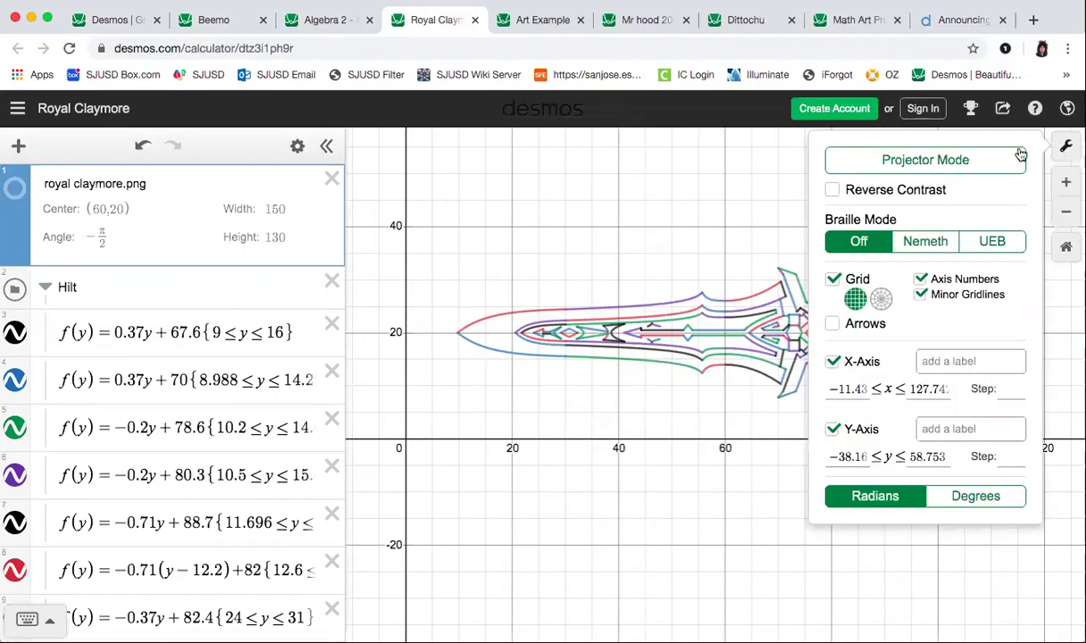
# - Turn on projector mode for thicker lines and zoom onto the sword's crossguard
pyautogui.click(925, 160)
pyautogui.click(734, 393)
pyautogui.scroll(5, 734, 393)
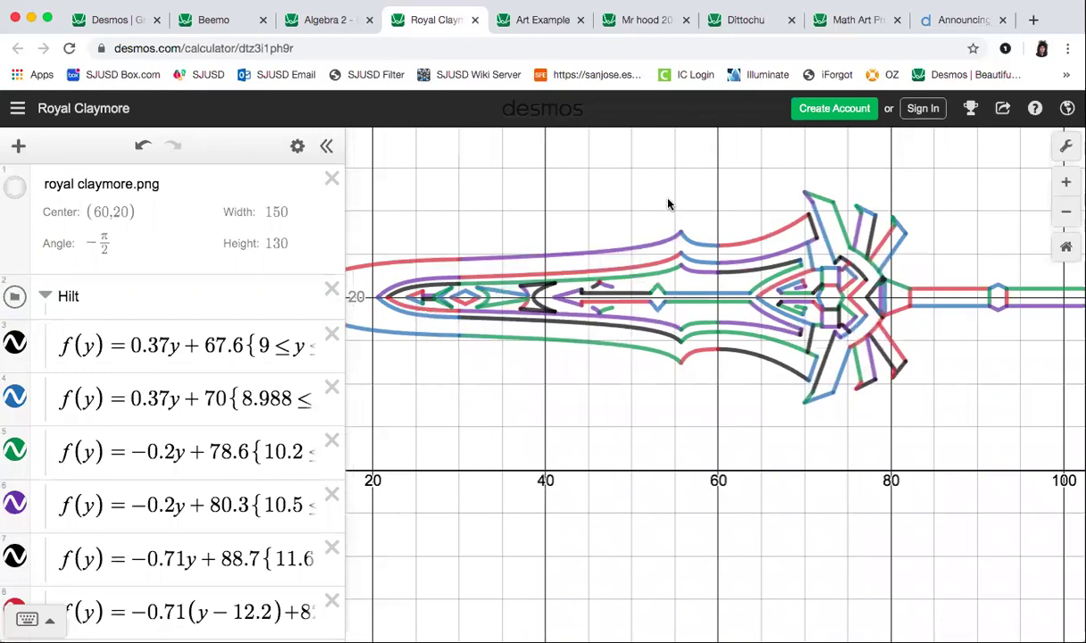
pyautogui.moveTo(668, 205); pyautogui.dragTo(703, 217)
# - Expand the Royal Claymore's Blade folder, then switch to the Art Example graph
pyautogui.scroll(-1, 170, 397)
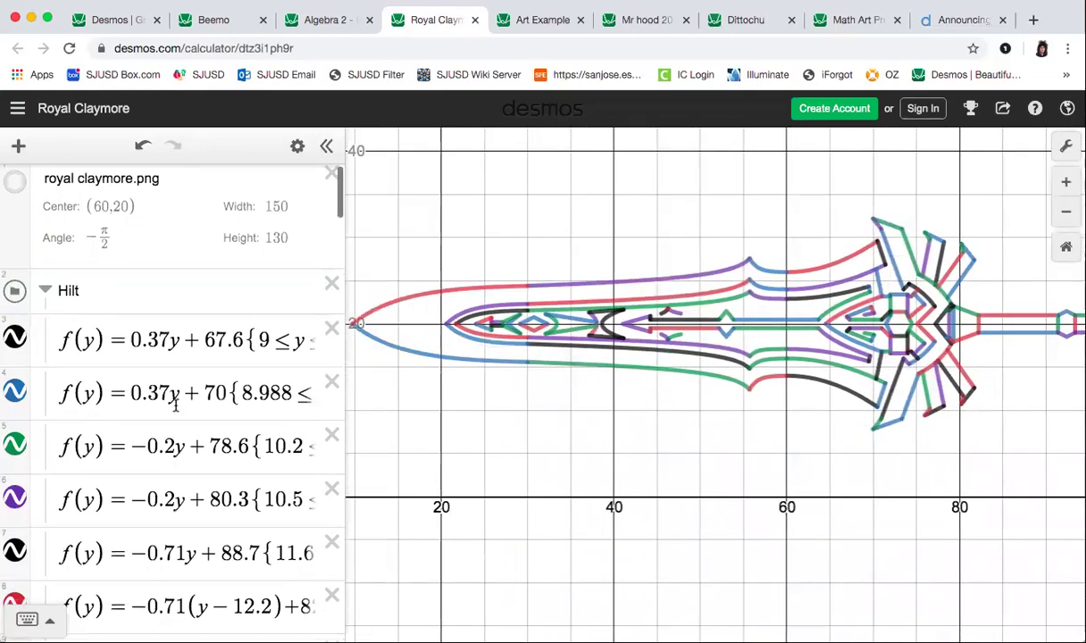
pyautogui.scroll(-20, 176, 403)
pyautogui.scroll(-15, 176, 404)
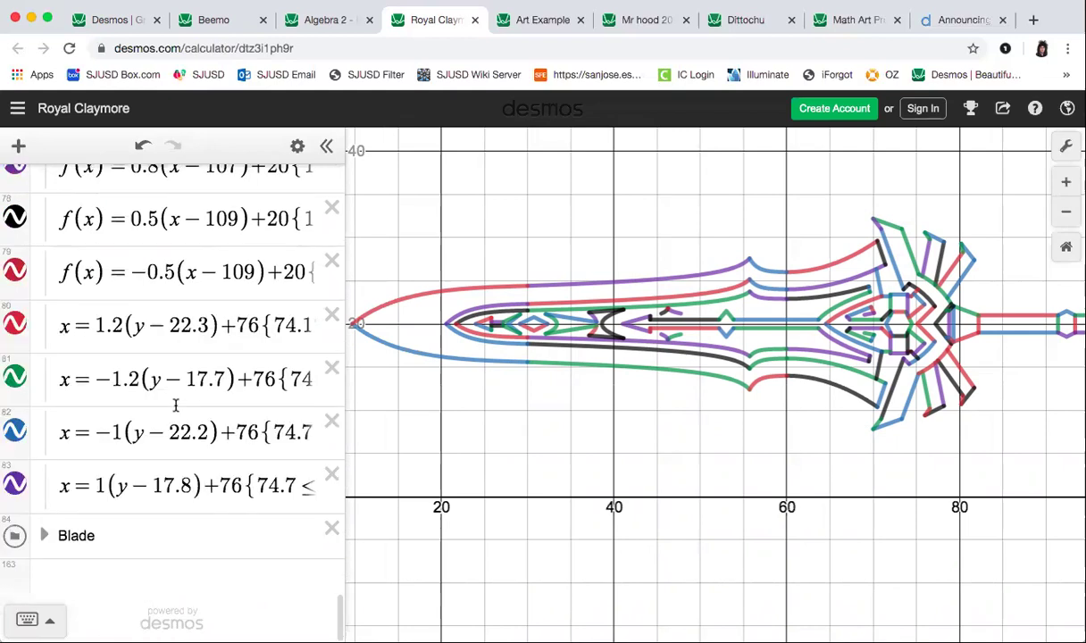
pyautogui.click(44, 535)
pyautogui.scroll(-5, 95, 456)
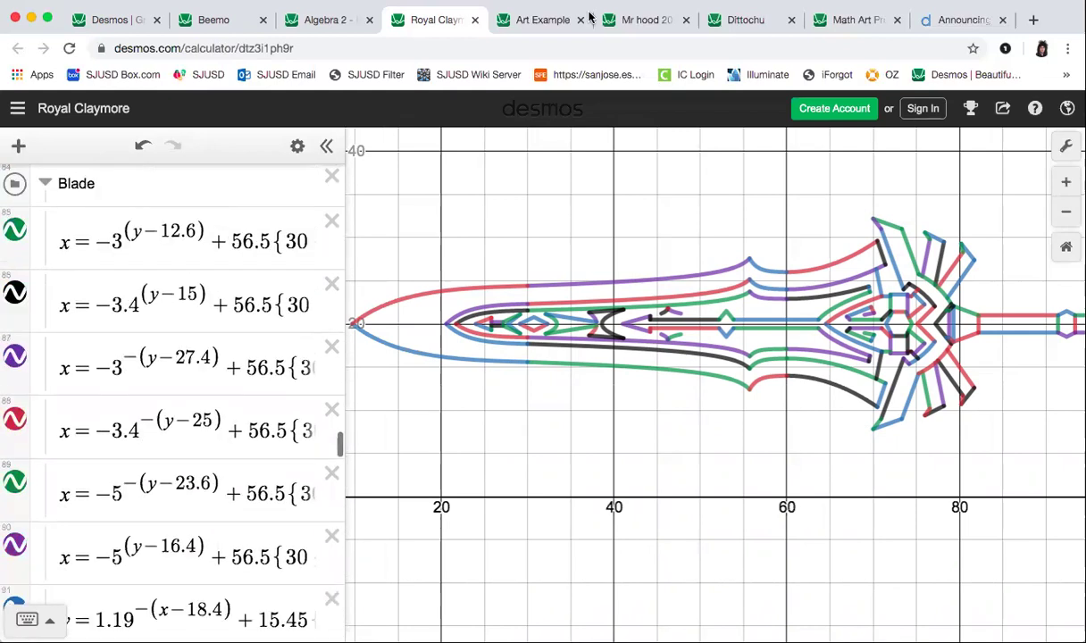
pyautogui.click(522, 20)
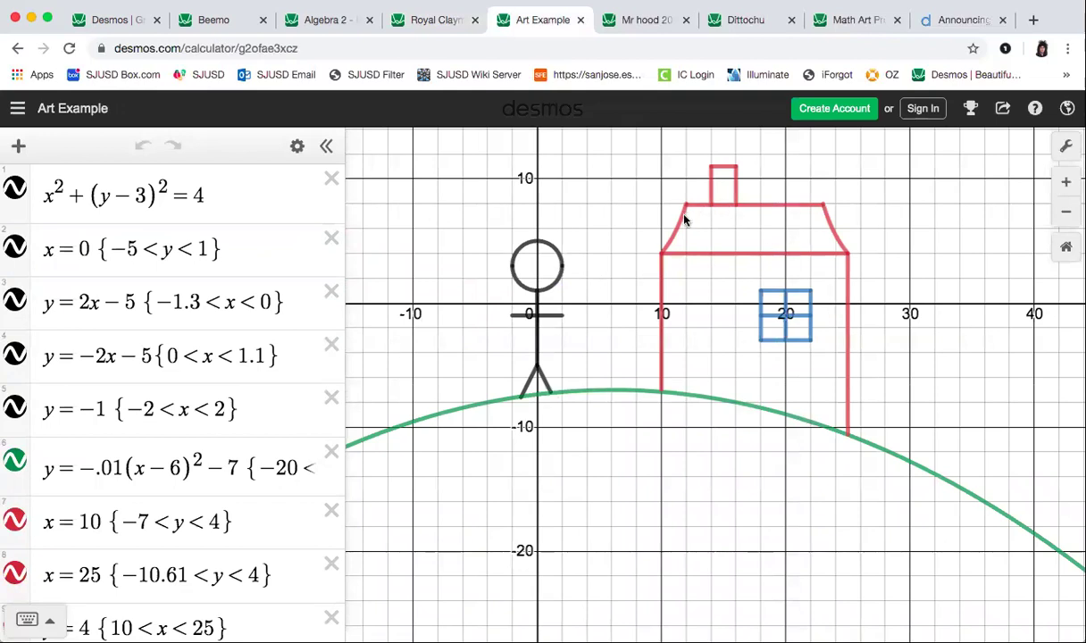
# - Highlight the equations for the house roof, stick figure's head and body, and green hill
pyautogui.click(766, 206)
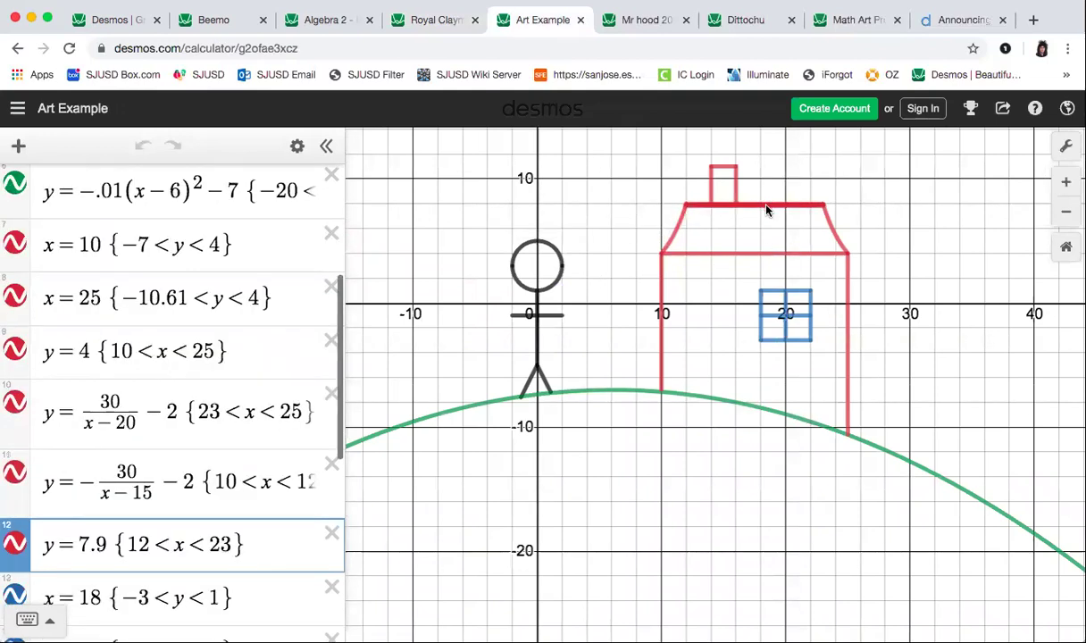
pyautogui.click(536, 241)
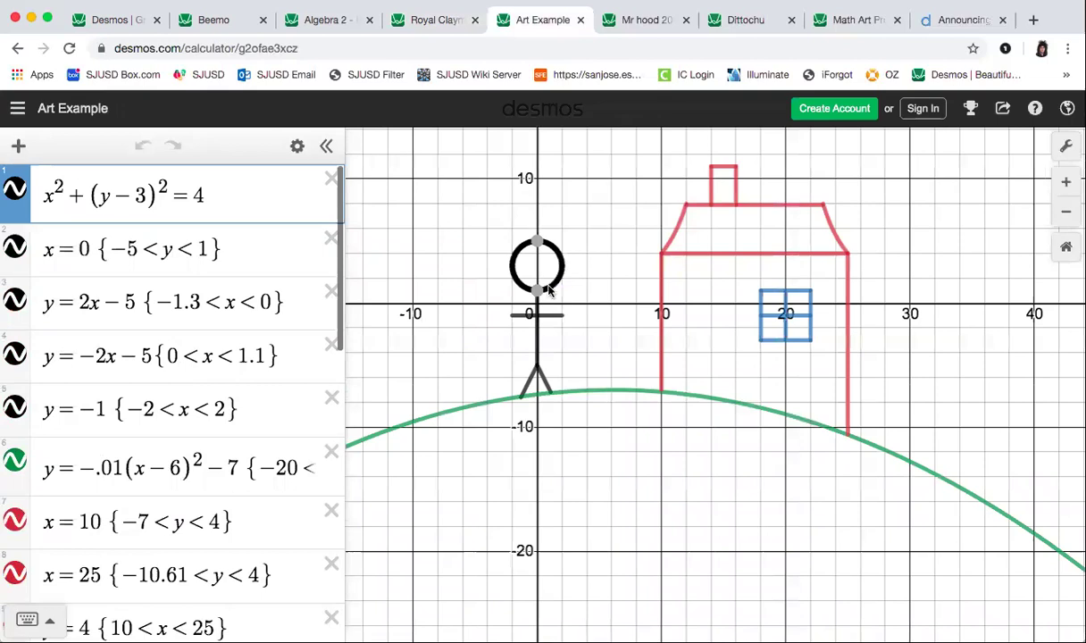
pyautogui.click(536, 345)
pyautogui.click(600, 389)
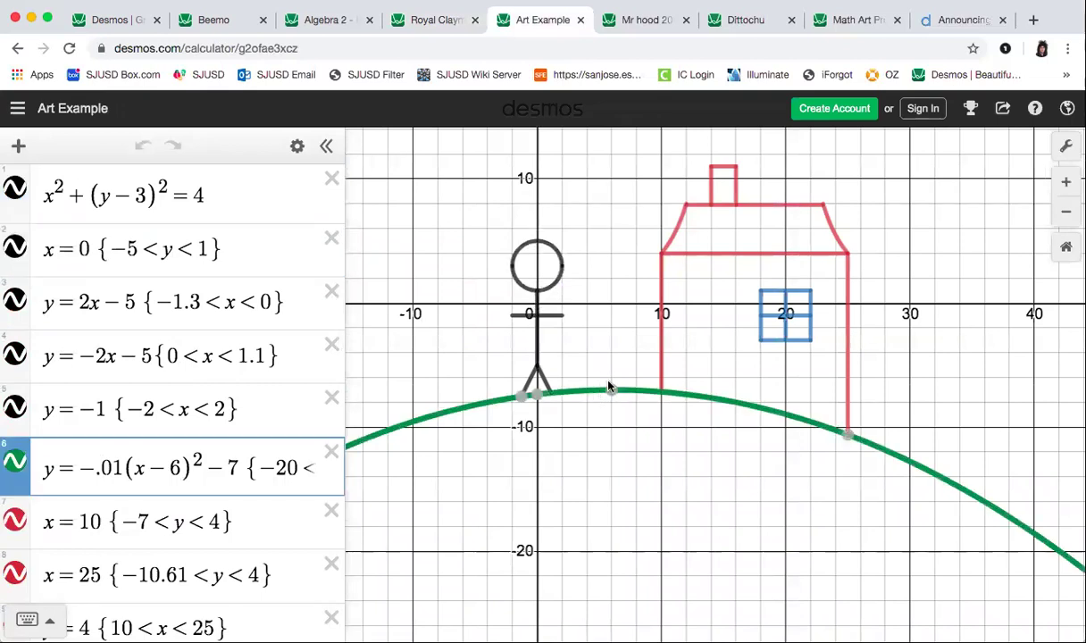
pyautogui.click(671, 241)
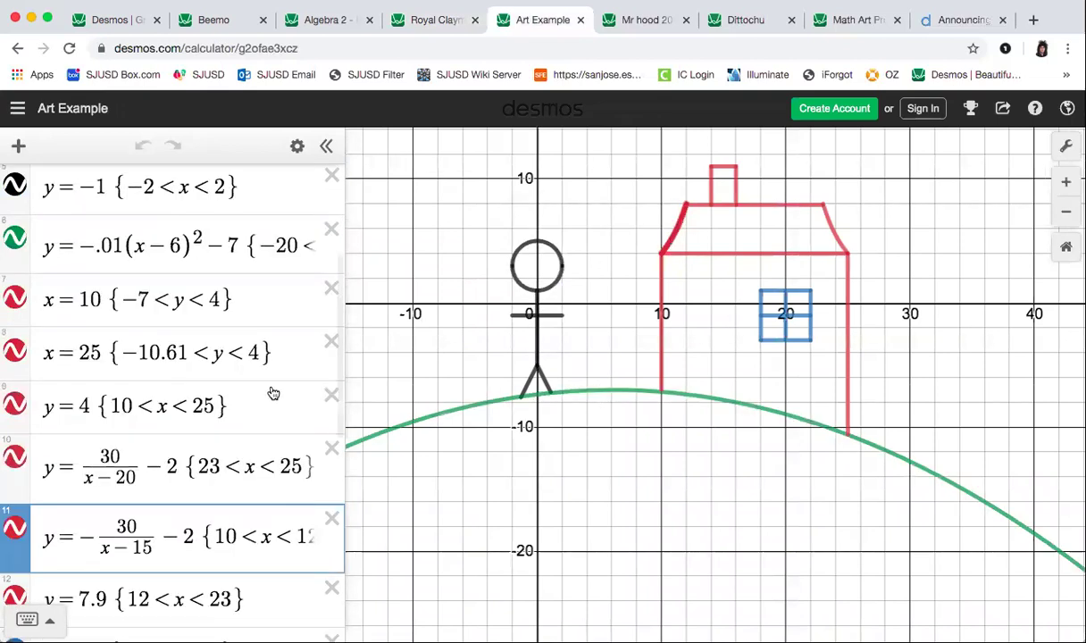
# - Return to the untitled graph and delete its ellipse equation
pyautogui.scroll(-1, 260, 373)
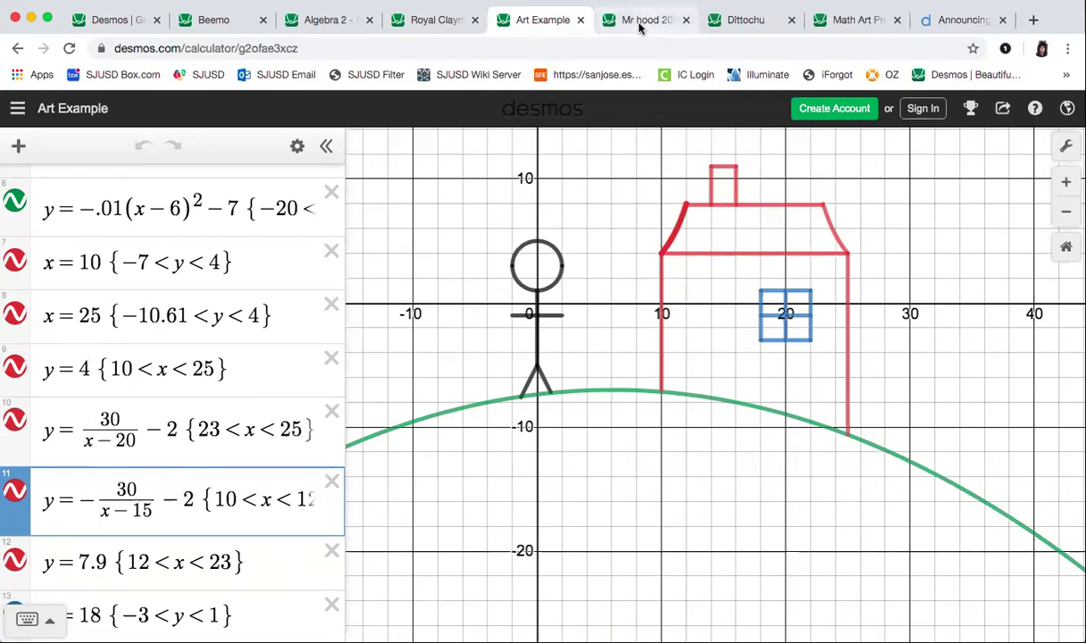
pyautogui.click(100, 21)
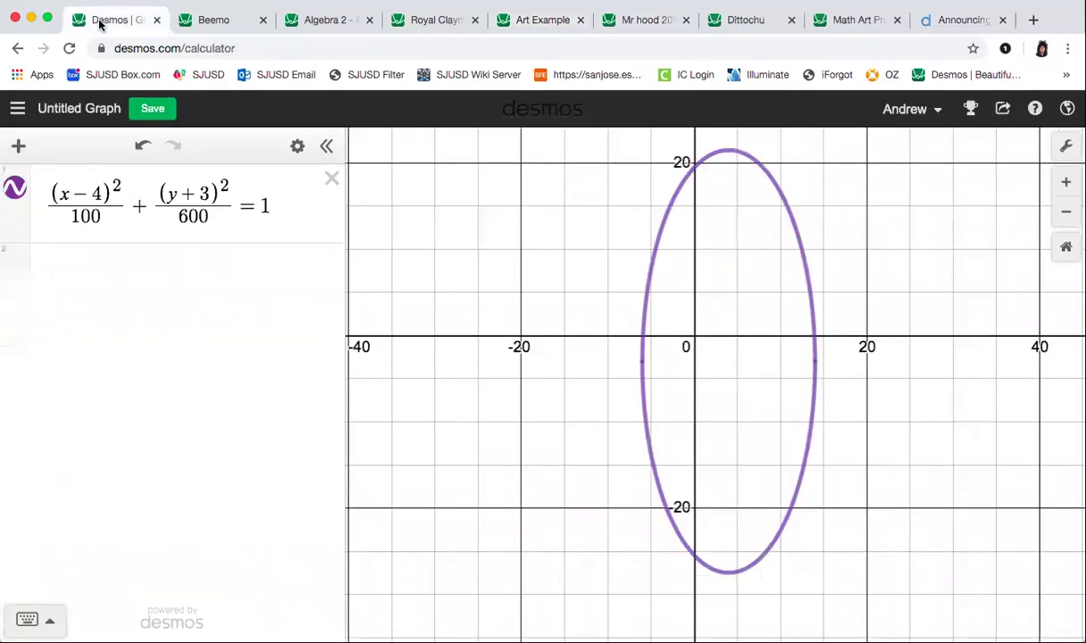
pyautogui.click(331, 178)
# - Reframe the view and plot y = x² in the first expression
pyautogui.click(106, 194)
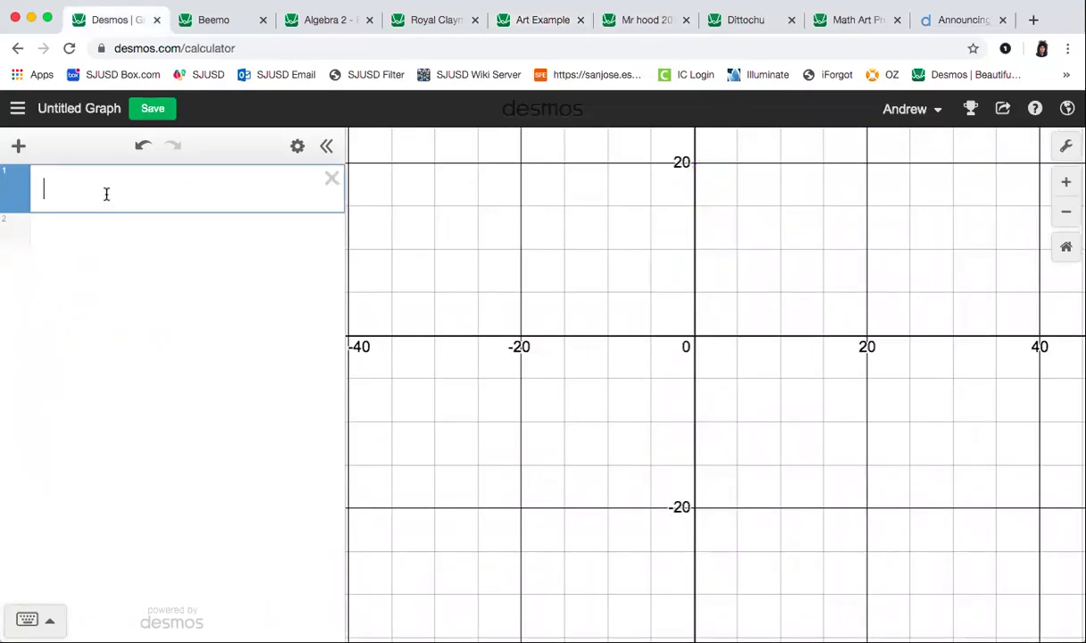
pyautogui.moveTo(806, 263); pyautogui.dragTo(802, 337)
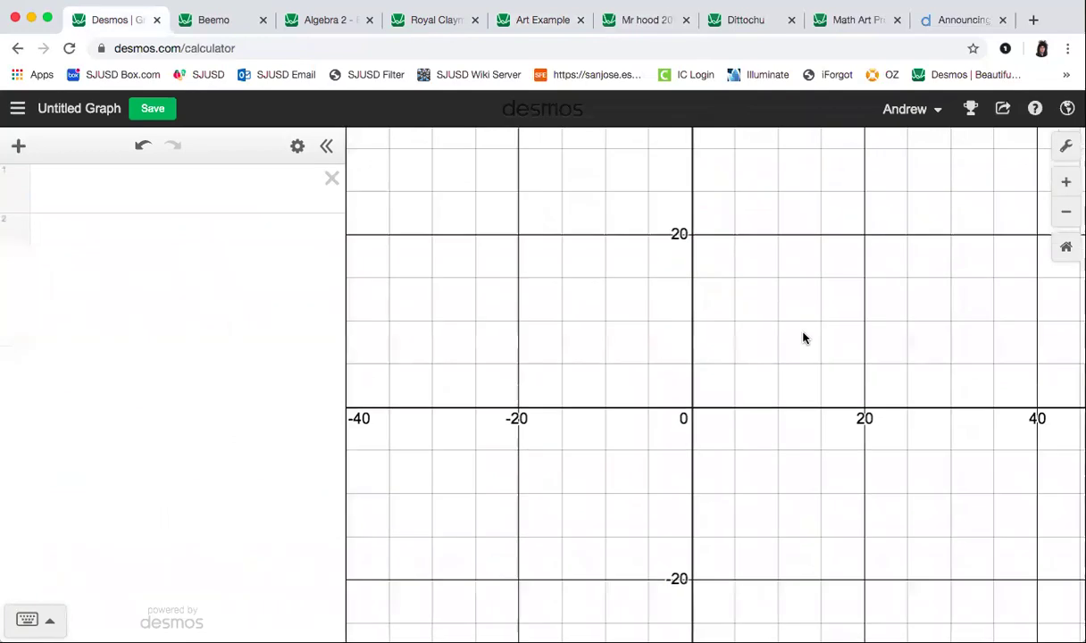
pyautogui.scroll(5, 736, 422)
pyautogui.moveTo(687, 330); pyautogui.dragTo(787, 328)
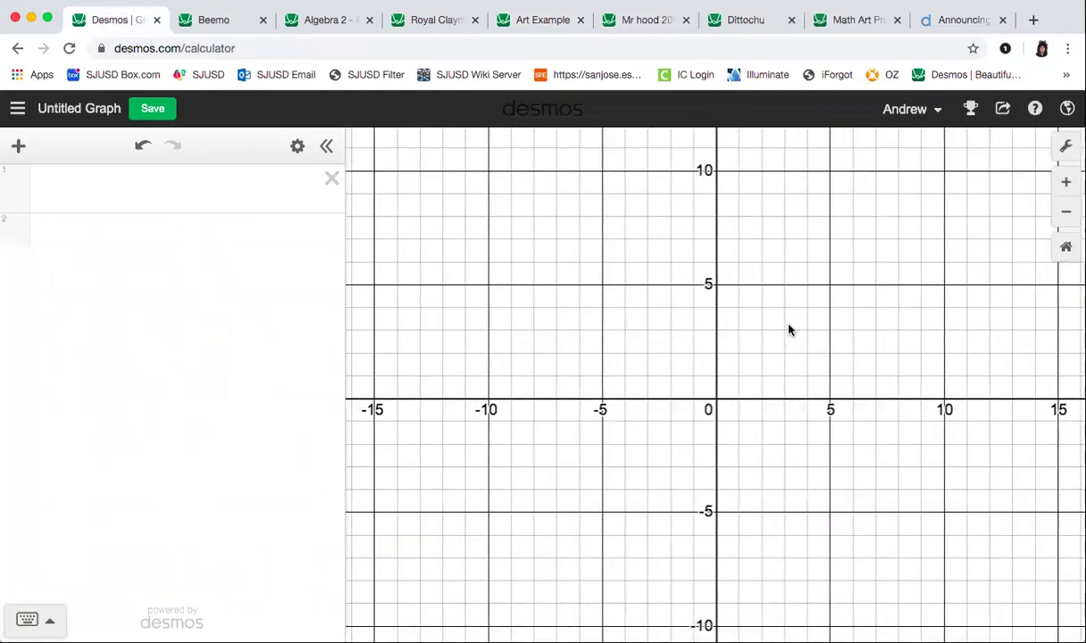
pyautogui.click(125, 180)
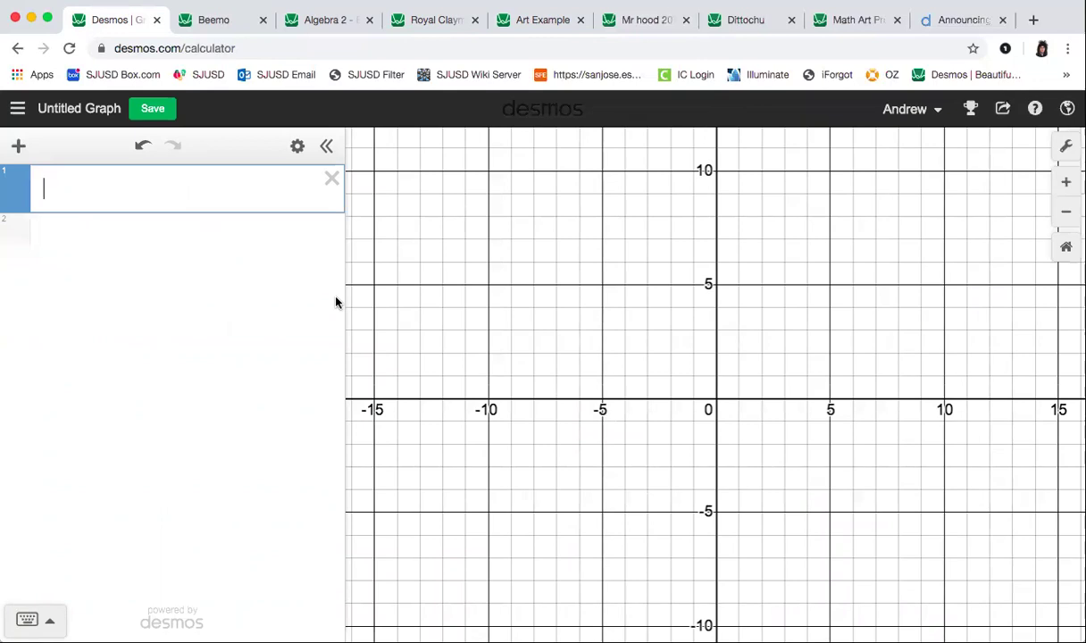
pyautogui.write('y=x^2')
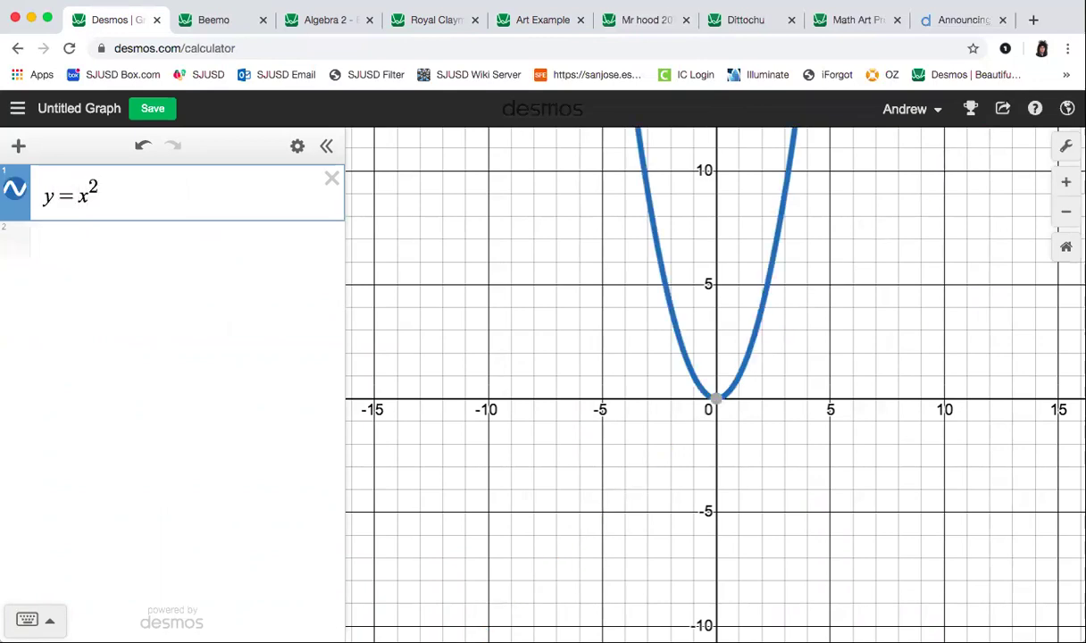
# - Change it to the shaded inequality y ≥ x²
pyautogui.click(71, 194)
pyautogui.press('BackSpace')
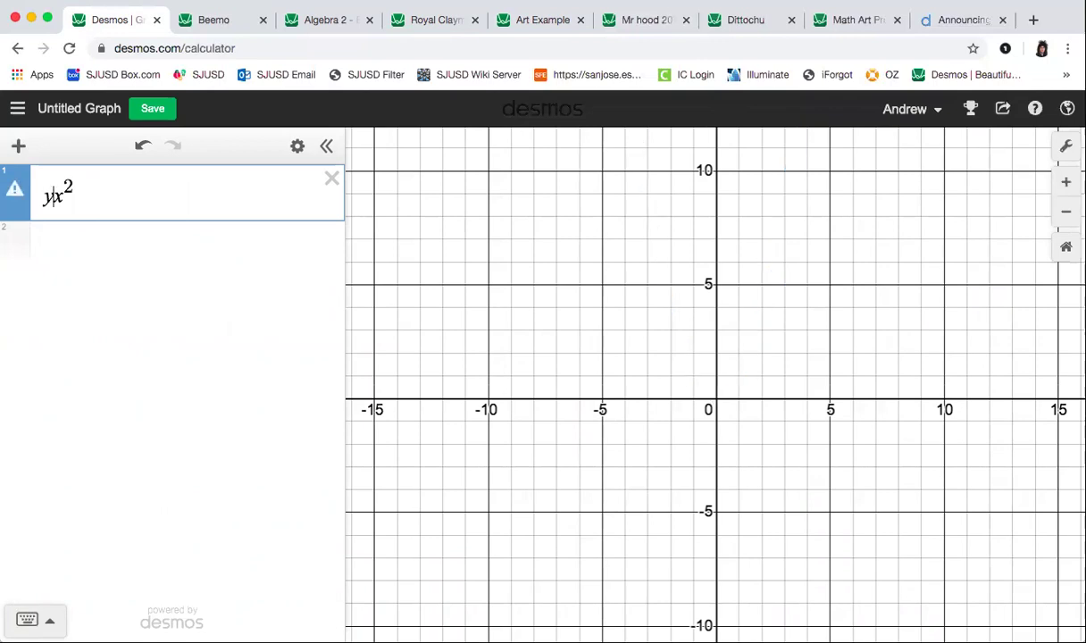
pyautogui.write('>')
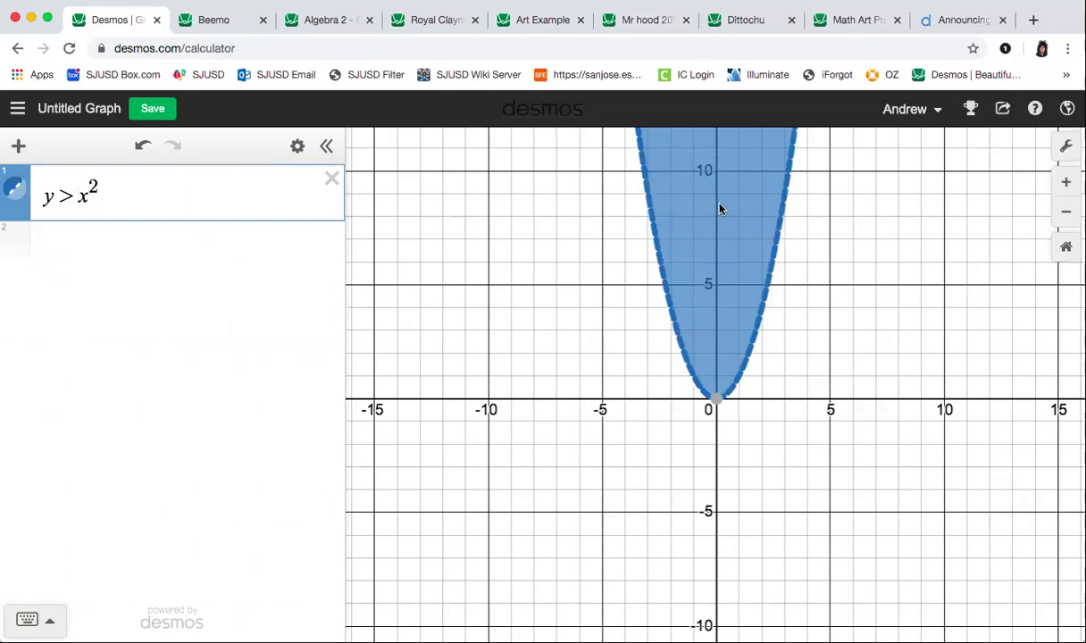
pyautogui.press('BackSpace')
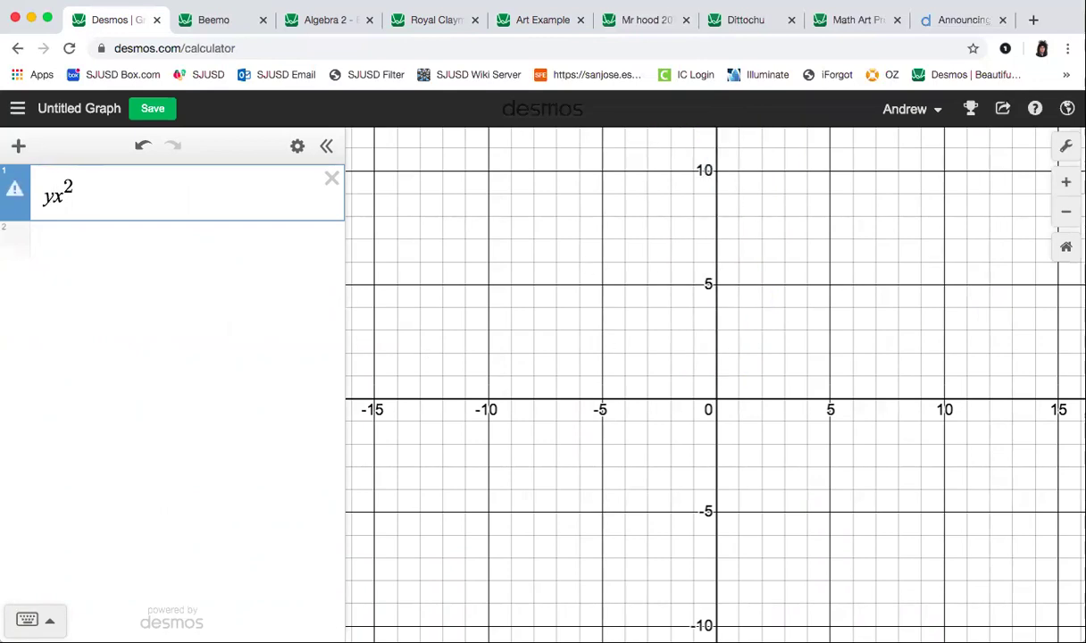
pyautogui.write('>=')
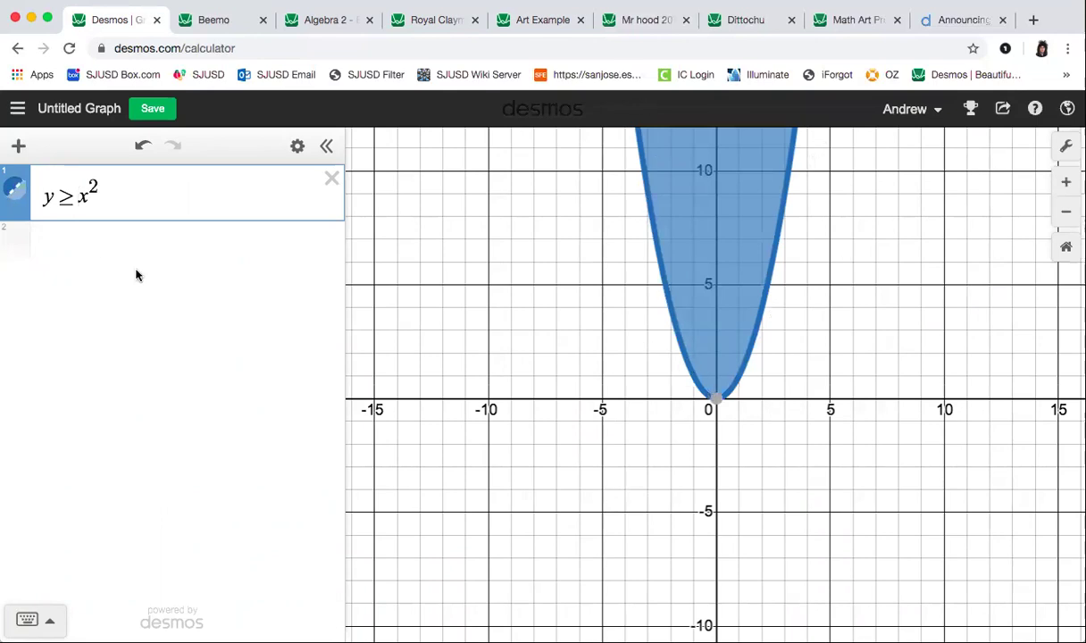
# - Select the inequality and start replacing it with (x−2)²
pyautogui.moveTo(96, 187); pyautogui.dragTo(43, 191)
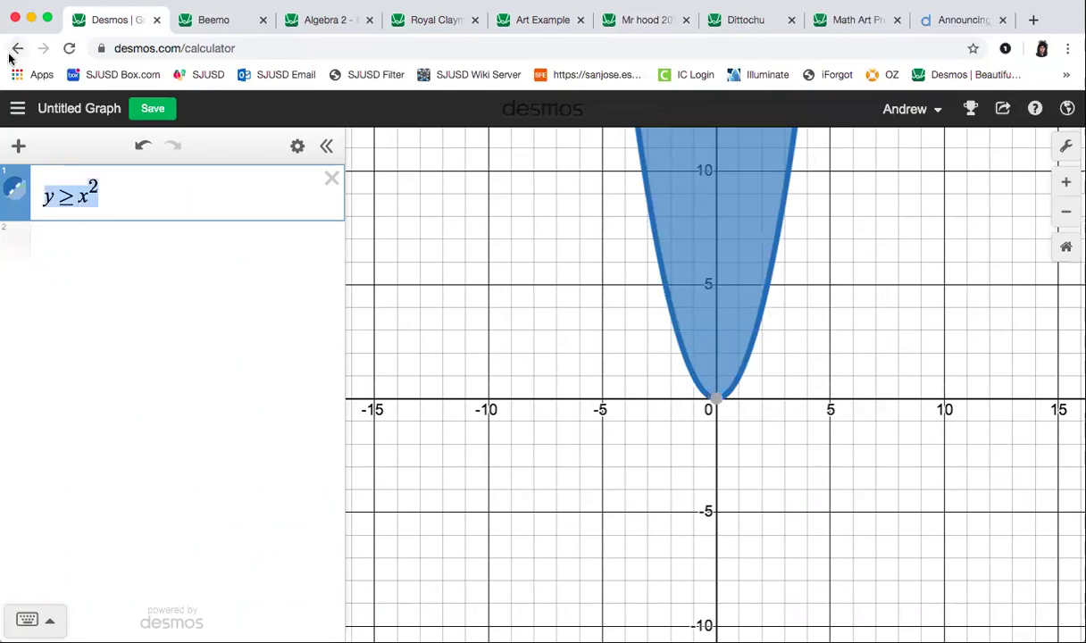
pyautogui.write('x')
pyautogui.press('BackSpace')
pyautogui.write('(x-2')
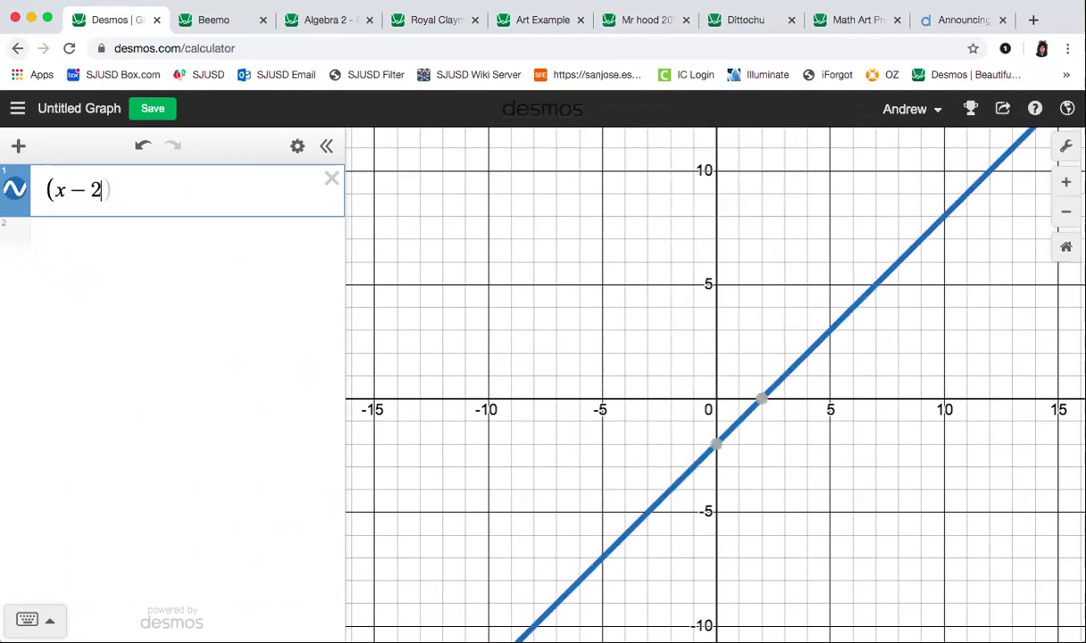
pyautogui.write(')^2')
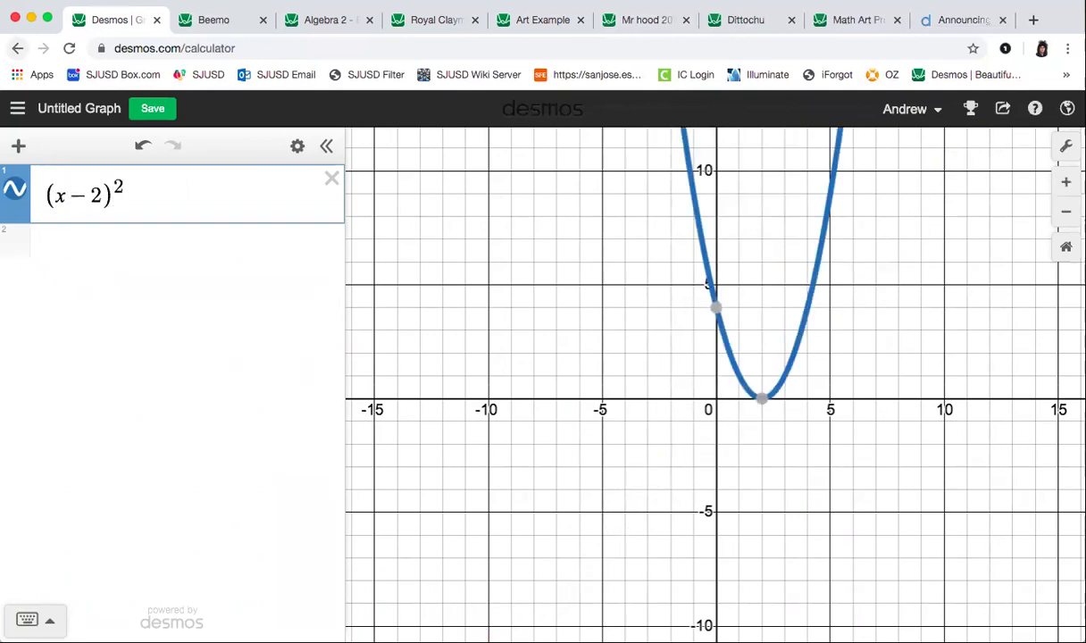
# - Graph the filled disk (x−2)²+(y−2)²≤9, then replace the whole expression with y=x²
pyautogui.press('Right')
pyautogui.write('+(y-2')
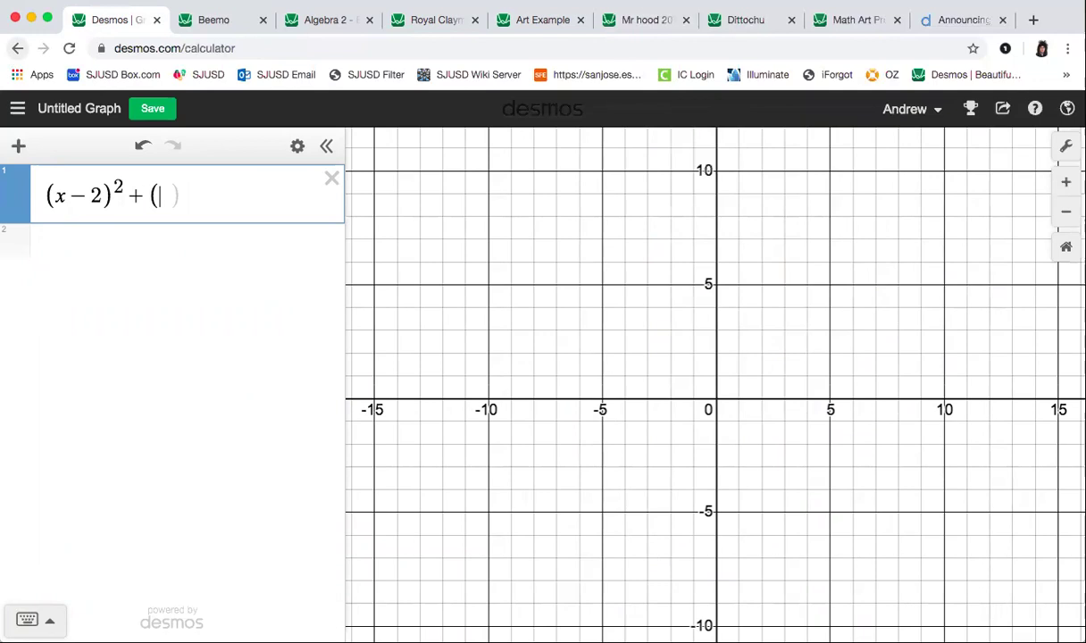
pyautogui.write(')^2')
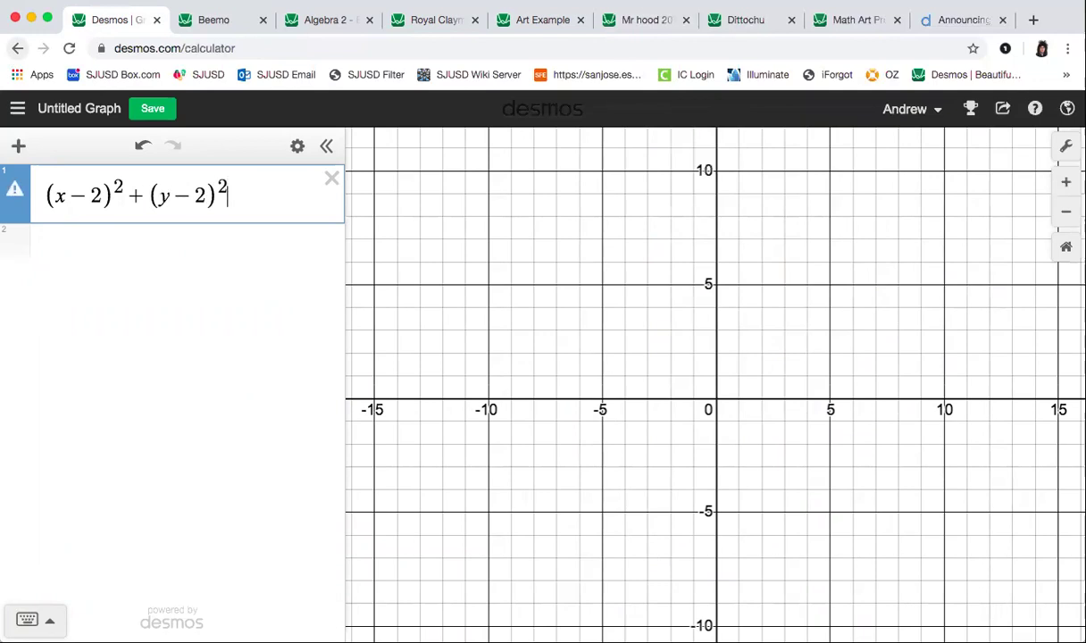
pyautogui.write('=9')
pyautogui.press('Left')
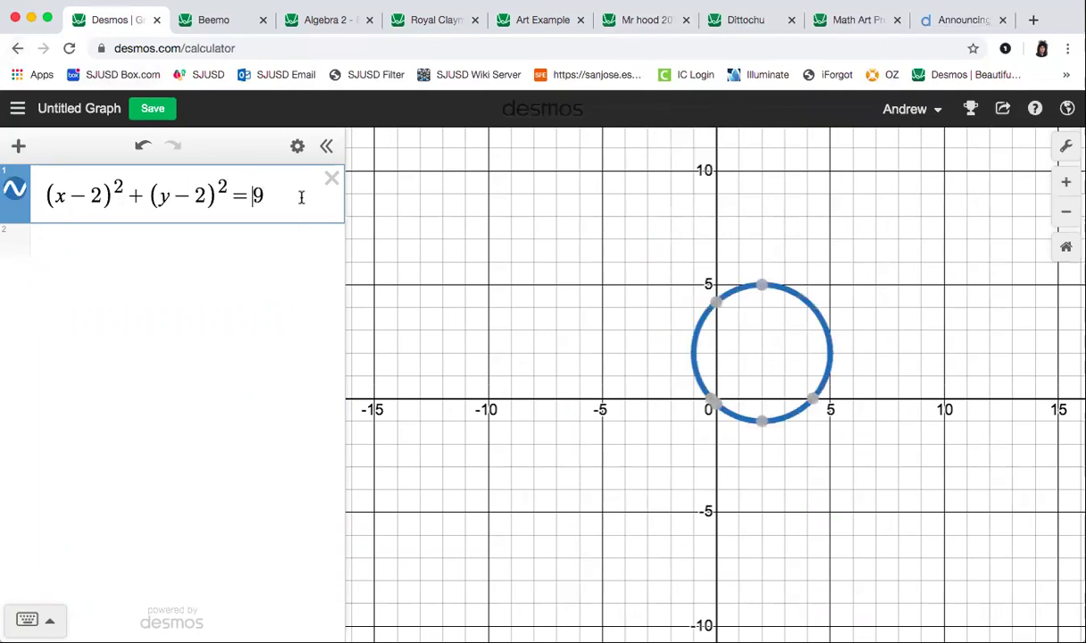
pyautogui.press('BackSpace')
pyautogui.write('<=')
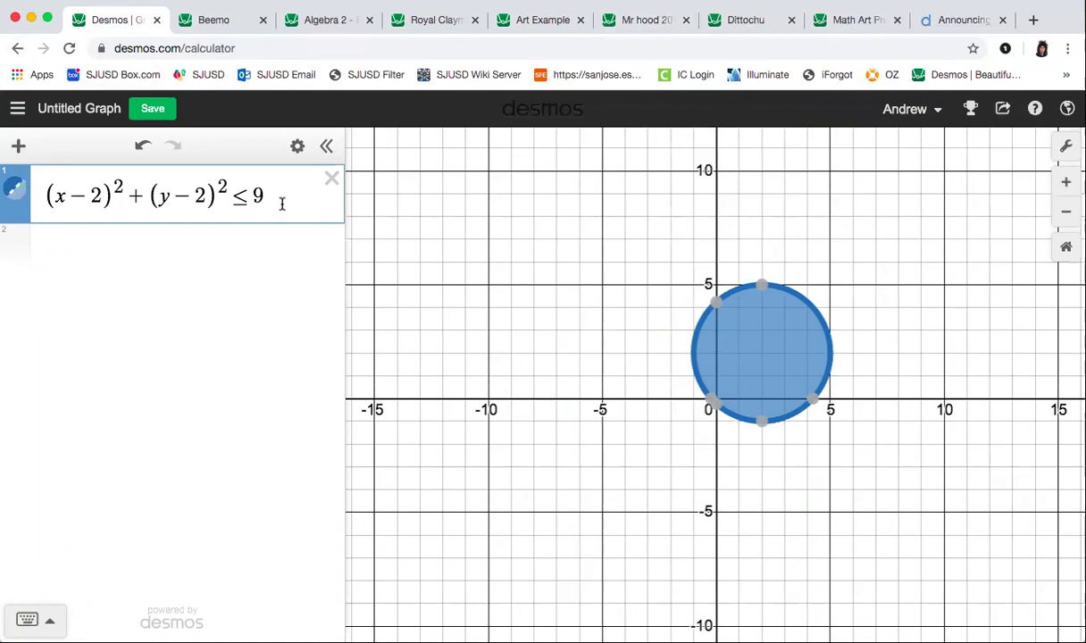
pyautogui.press('super+a')
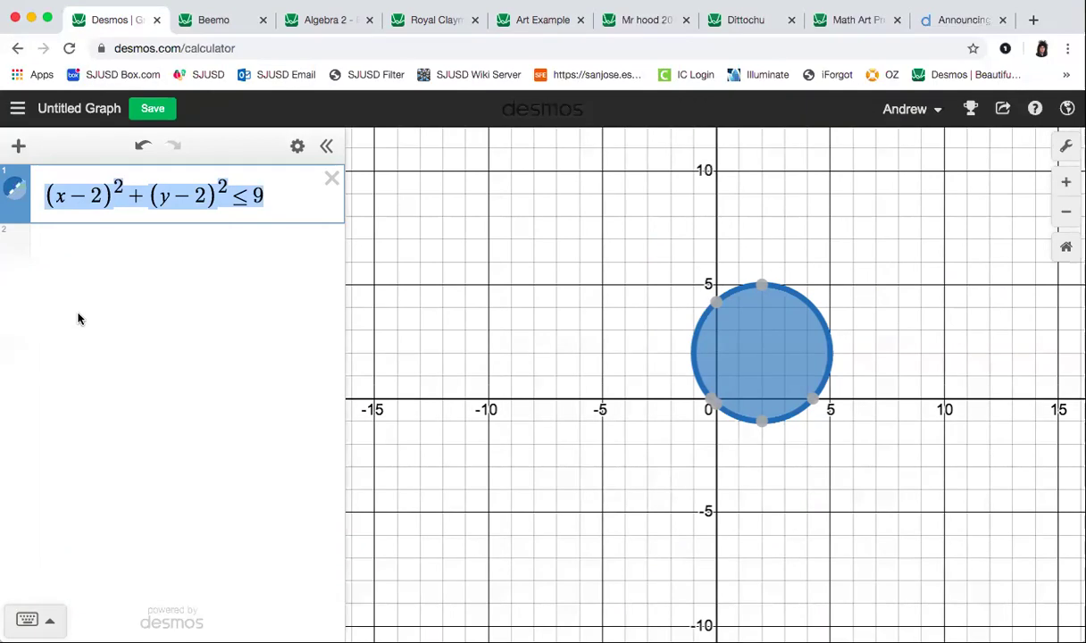
pyautogui.write('y=x^2')
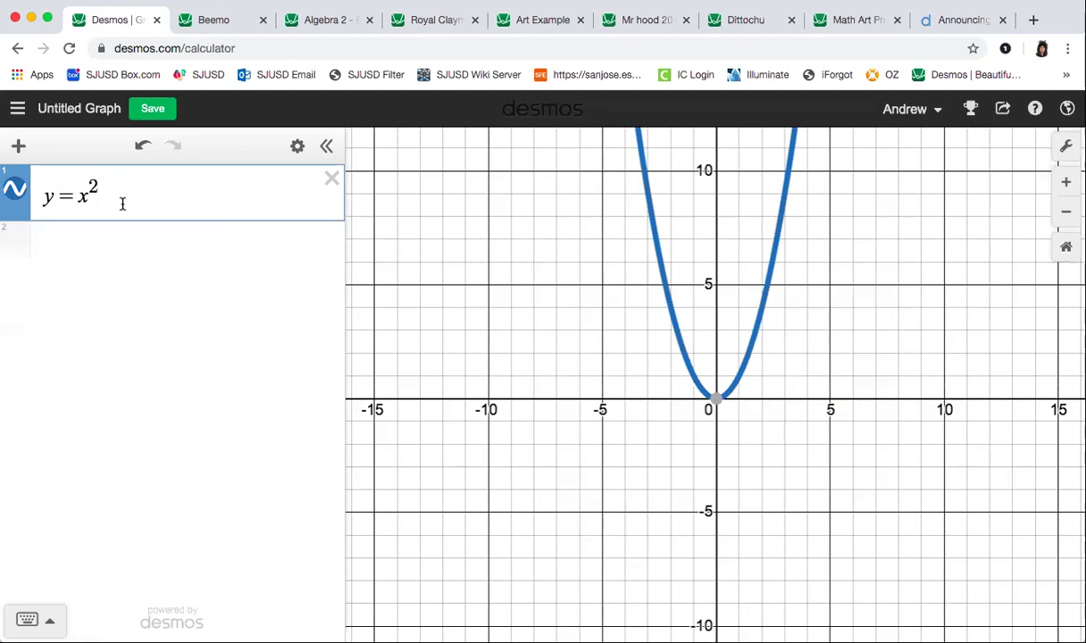
# - Append +k so the expression reads y = x² + k, correcting stray letters
pyautogui.write('+k')
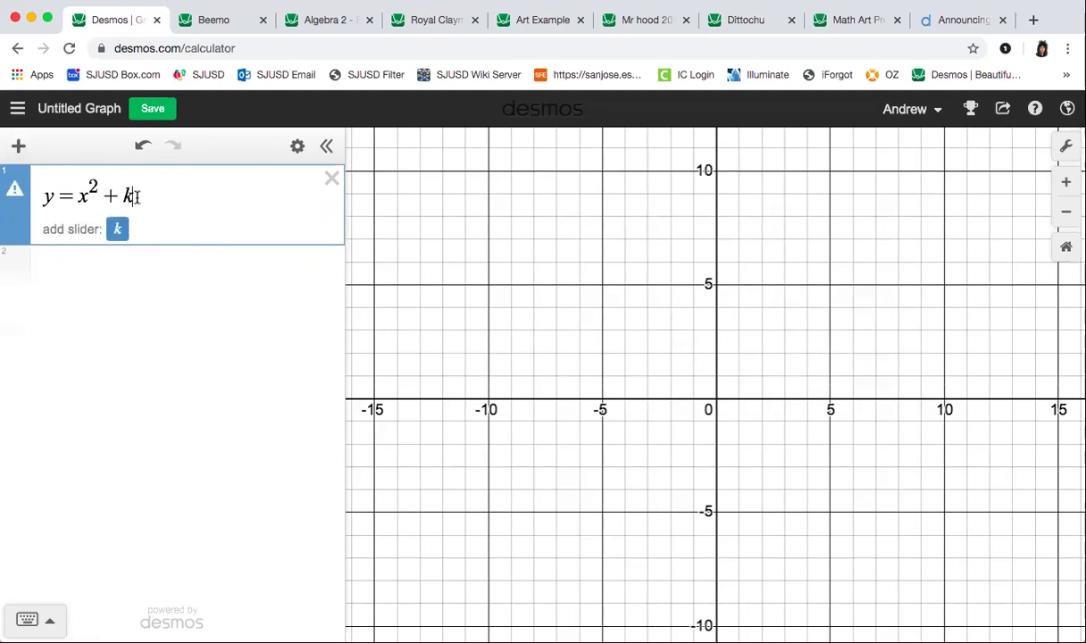
pyautogui.press('BackSpace')
pyautogui.write('a')
pyautogui.press('BackSpace')
pyautogui.write('b')
pyautogui.press('BackSpace')
pyautogui.write('k')
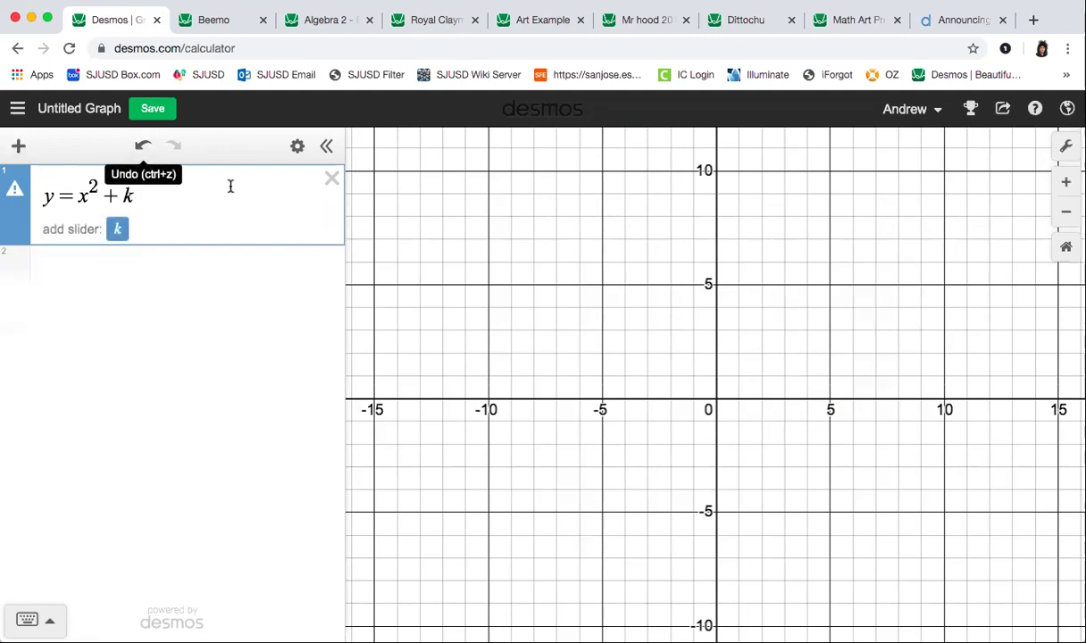
# - Add a k slider from −10 to 10, then play and pause its animation
pyautogui.click(119, 230)
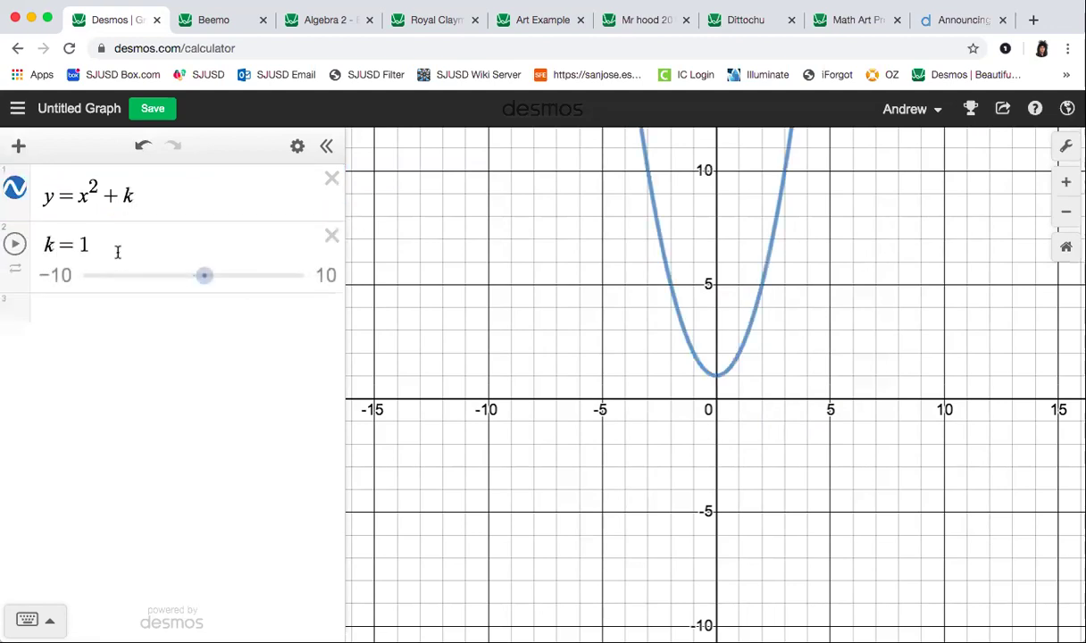
pyautogui.click(14, 244)
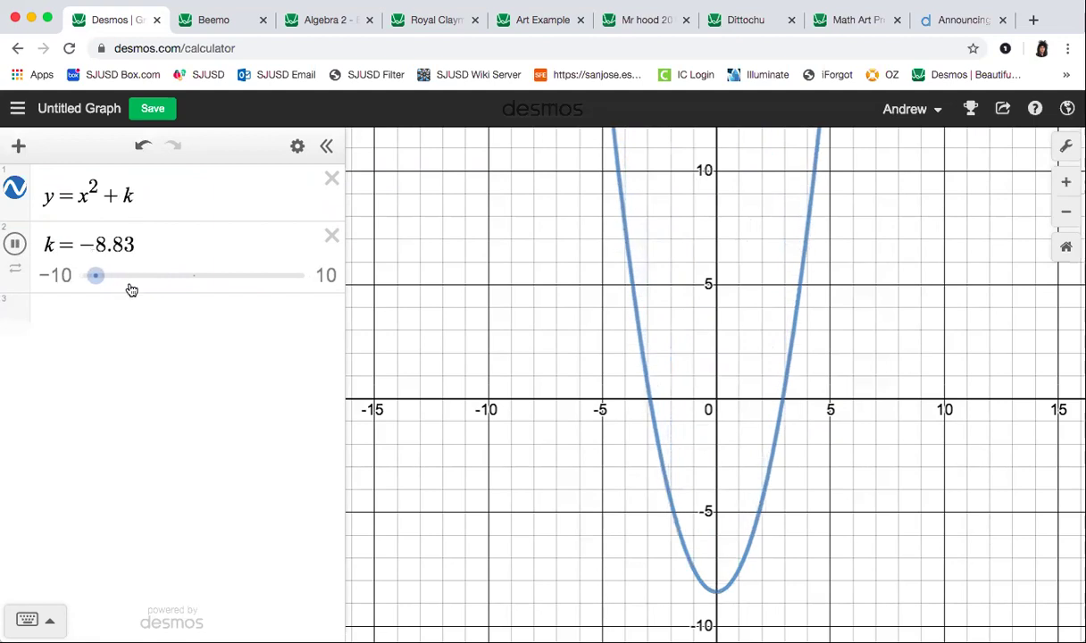
pyautogui.click(15, 242)
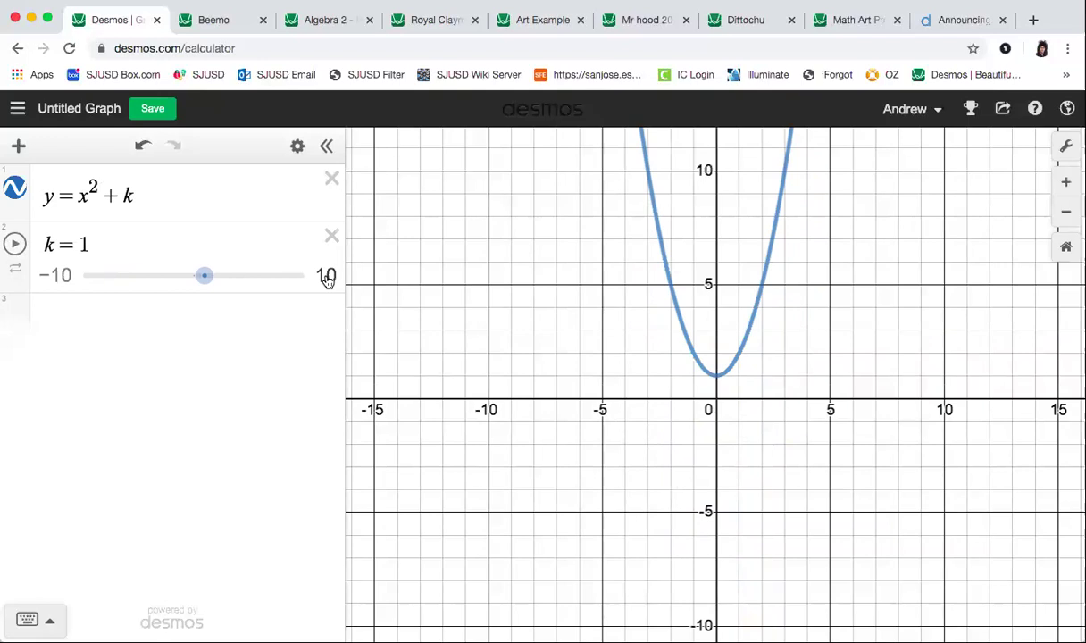
pyautogui.click(61, 276)
# - Set the k slider's limits to a minimum of 0 and a maximum of 5
pyautogui.write('0')
pyautogui.press('Tab')
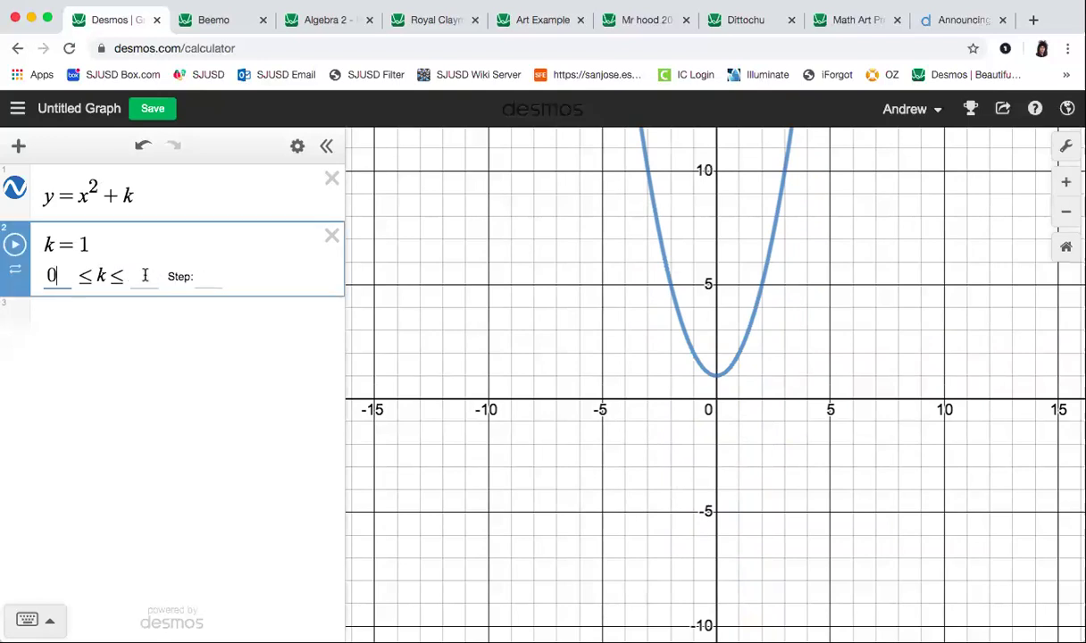
pyautogui.write('5')
pyautogui.click(221, 345)
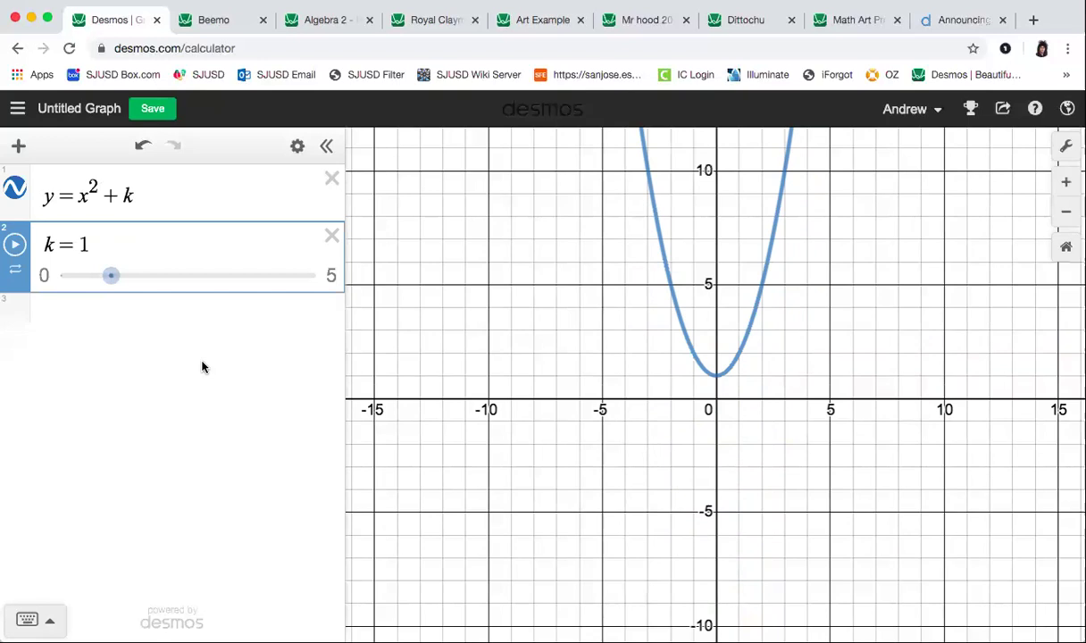
# - Animate k between 0 and 5 and look over its animation mode and speed options
pyautogui.click(15, 243)
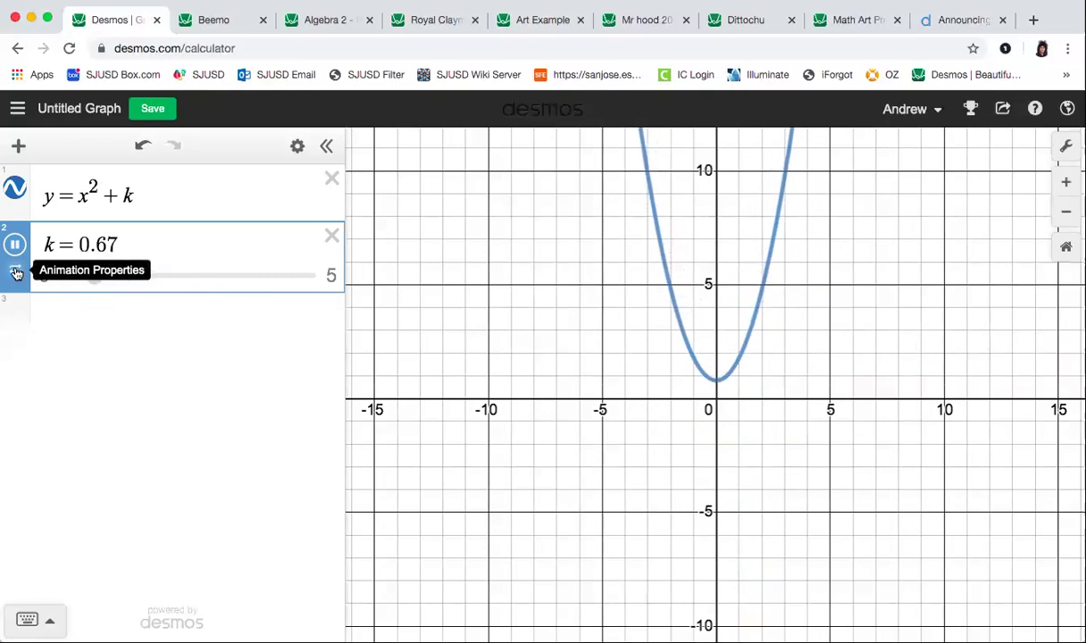
pyautogui.click(15, 273)
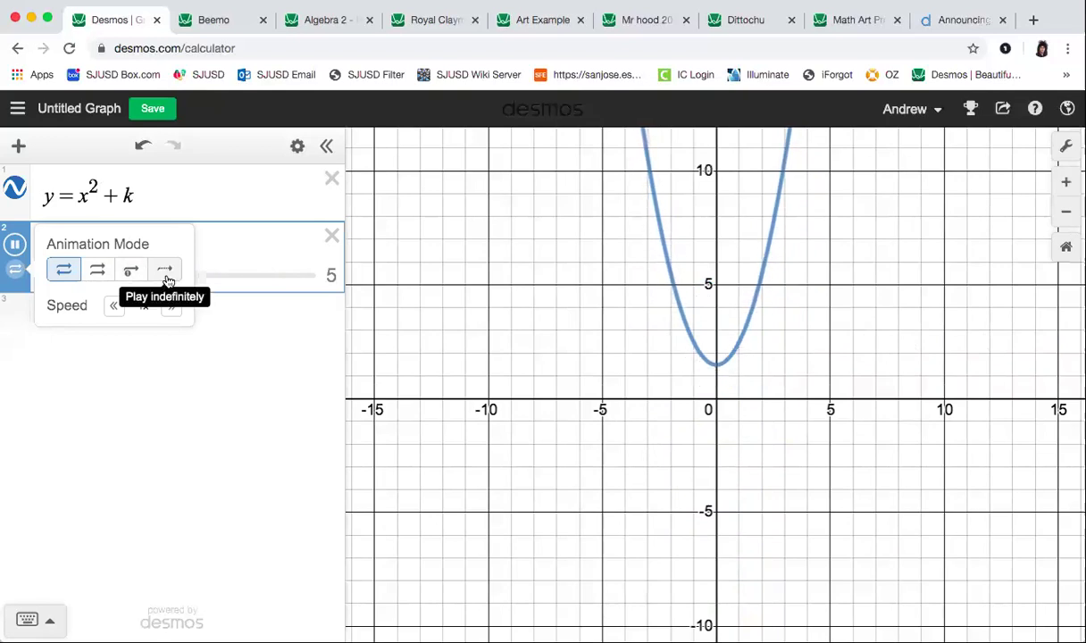
pyautogui.click(150, 410)
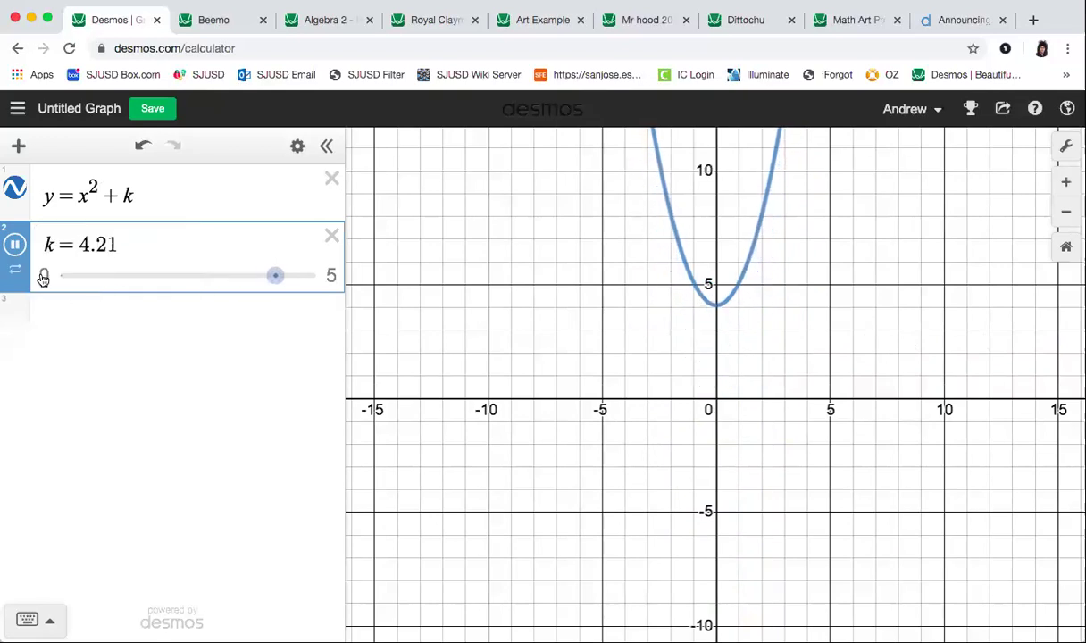
pyautogui.click(15, 269)
pyautogui.click(164, 410)
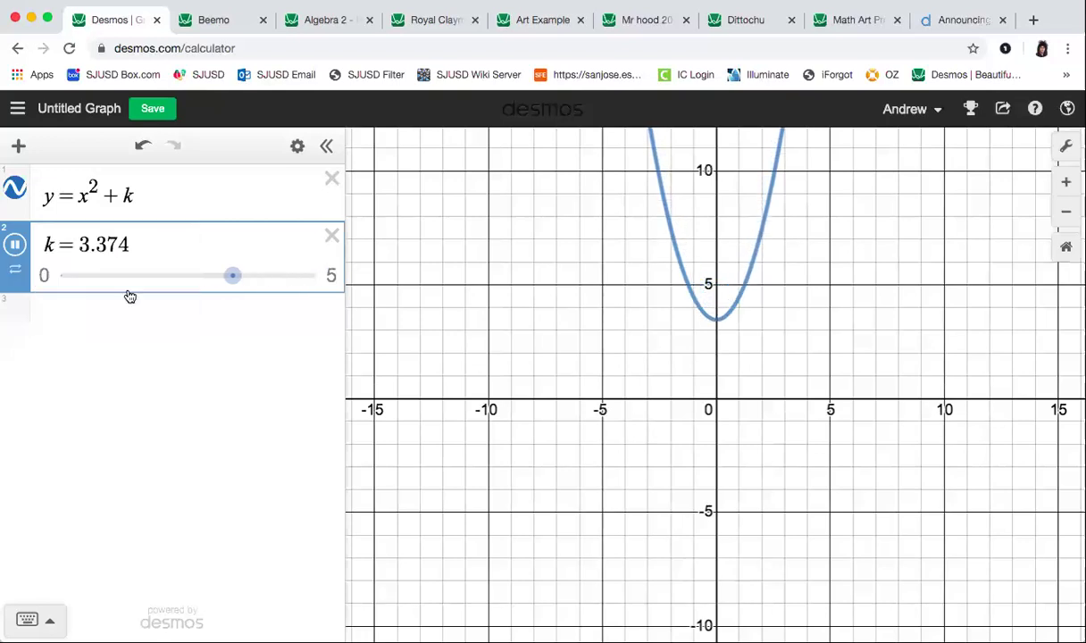
pyautogui.click(330, 277)
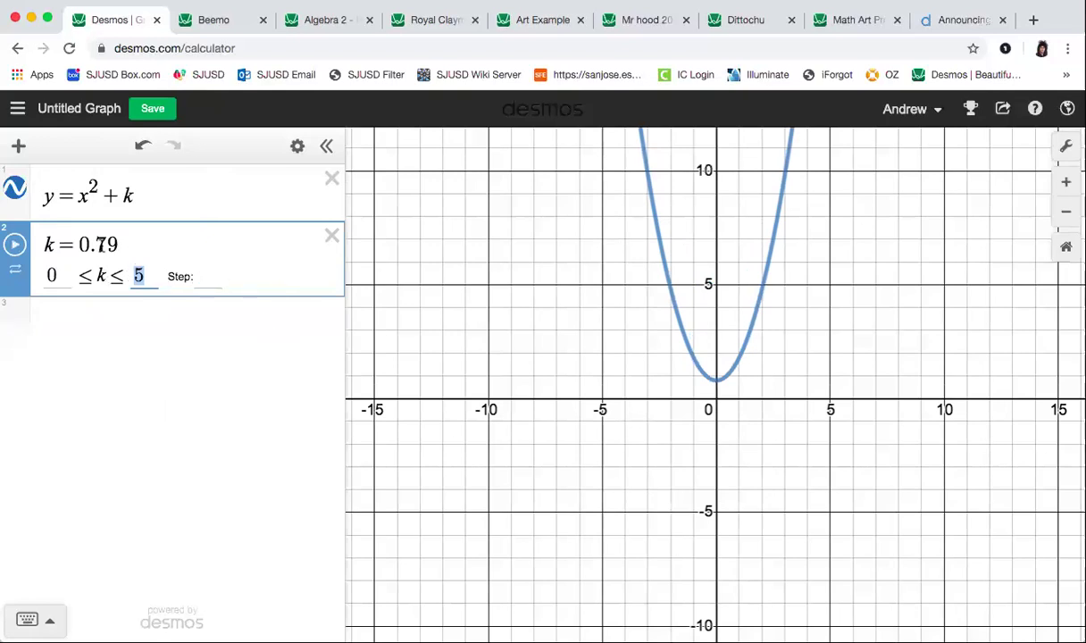
# - Give the k slider a step of 1, then animate it and stop at k = 1
pyautogui.click(202, 276)
pyautogui.write('1')
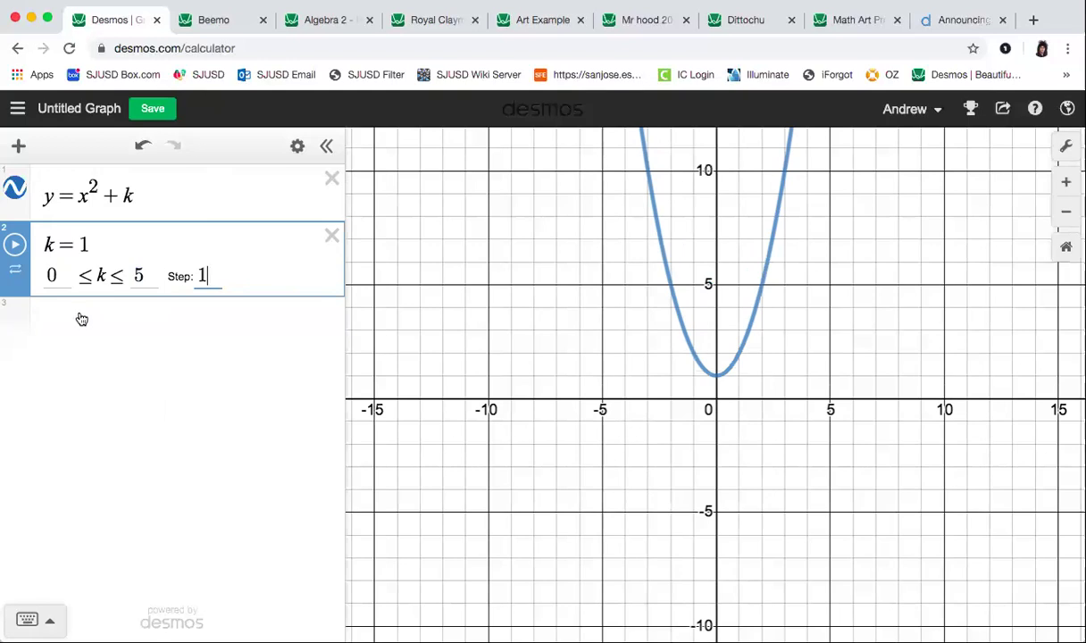
pyautogui.click(15, 245)
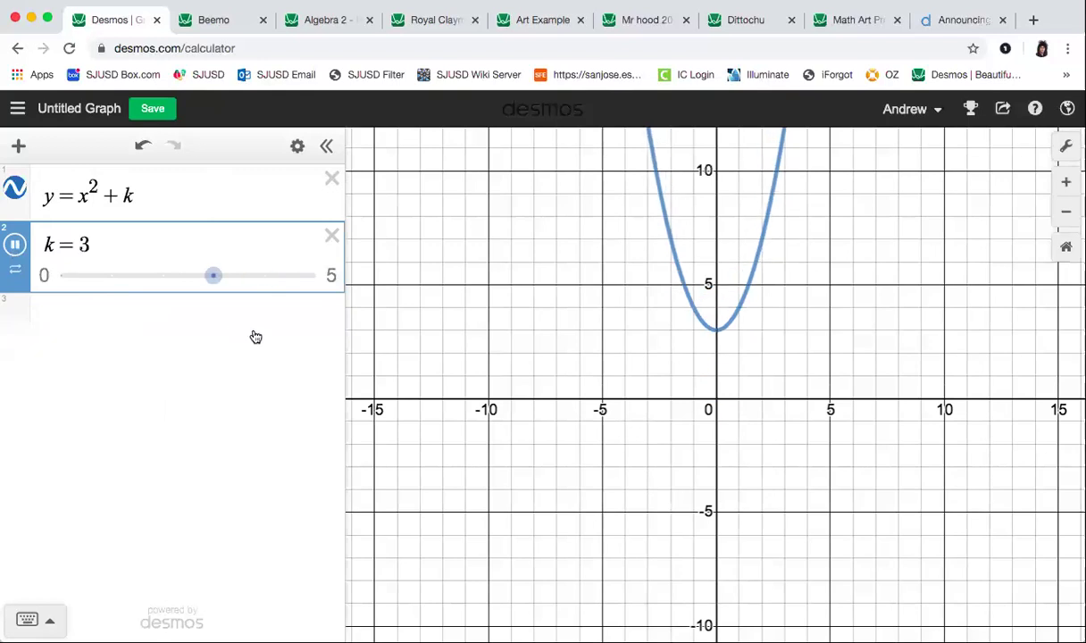
pyautogui.click(14, 245)
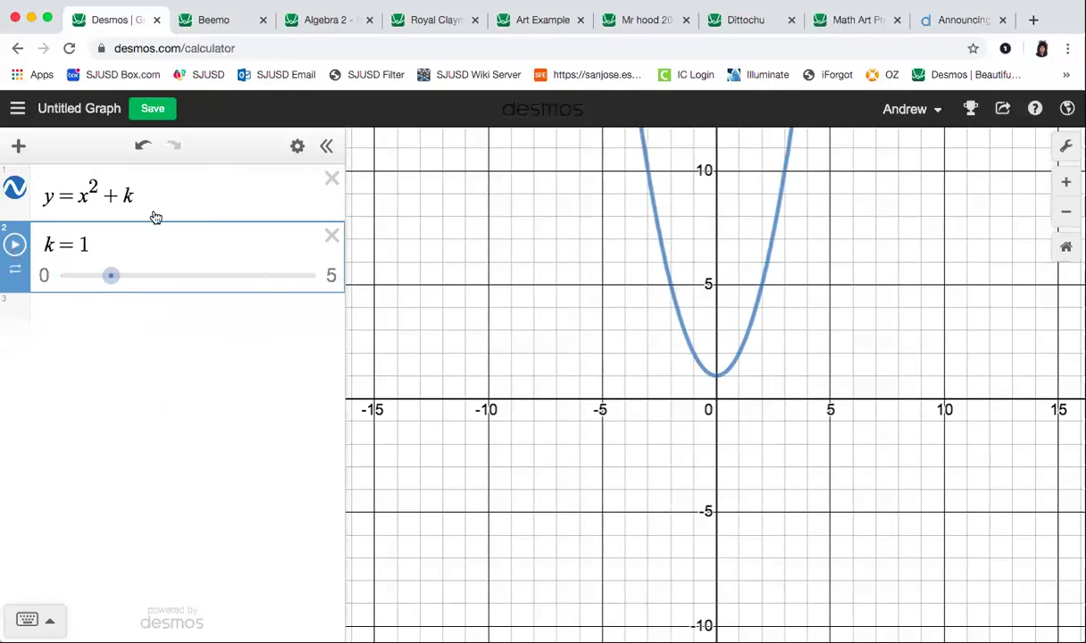
# - View the Mr hood, Dittochu and Nissan 300ZX math-art graphs in turn
pyautogui.click(644, 19)
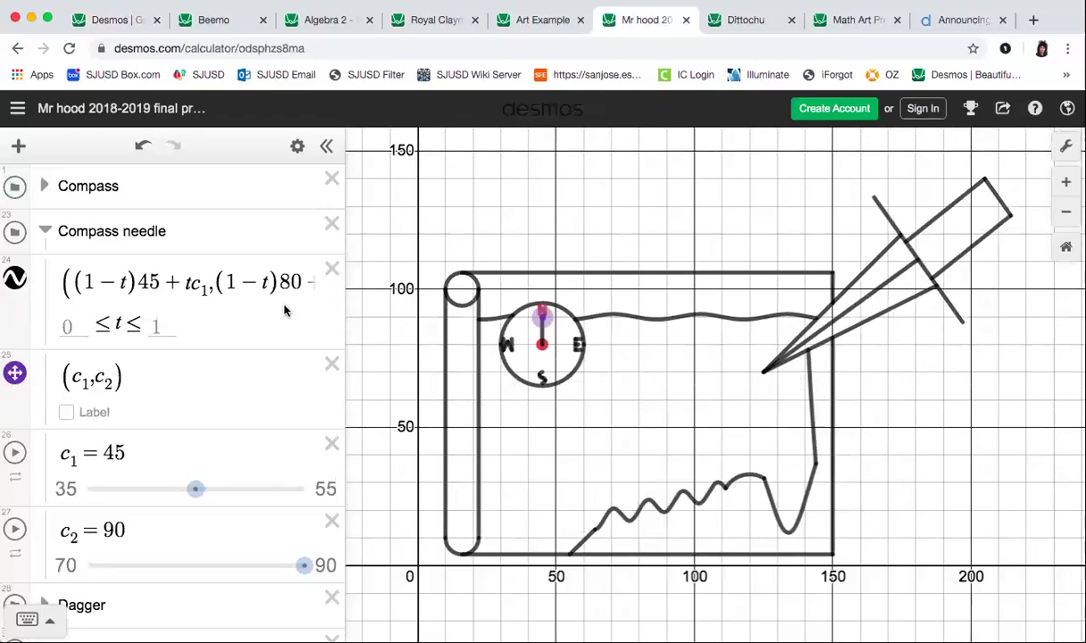
pyautogui.click(739, 22)
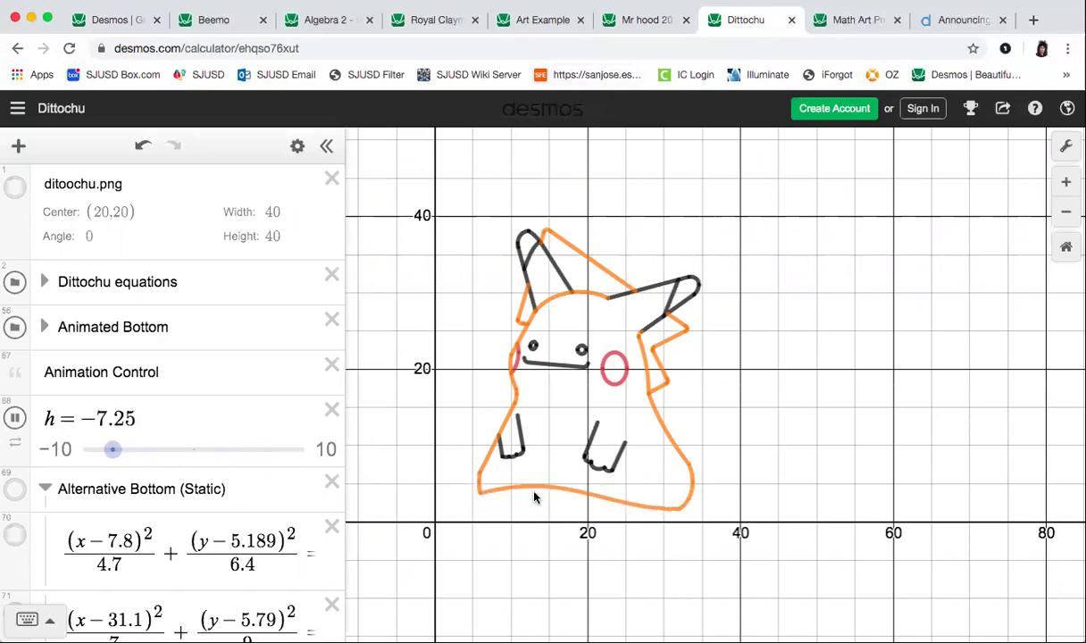
pyautogui.click(848, 19)
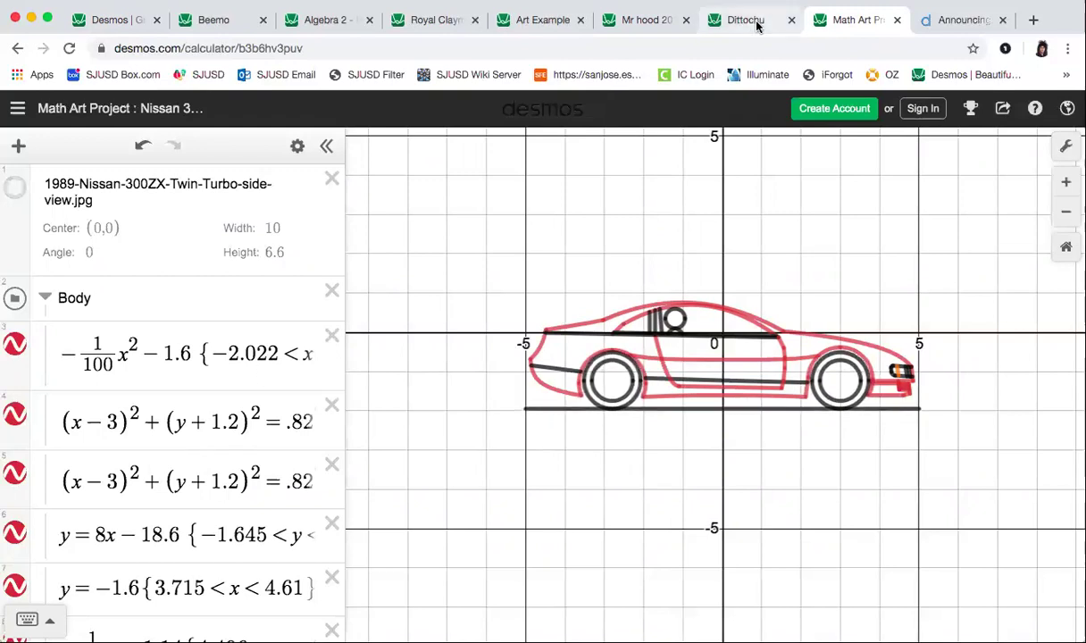
# - Expand the Nissan graph's Wheels/Suspension folder and pause the m slider at 1.21
pyautogui.scroll(-1, 175, 352)
pyautogui.scroll(-20, 175, 353)
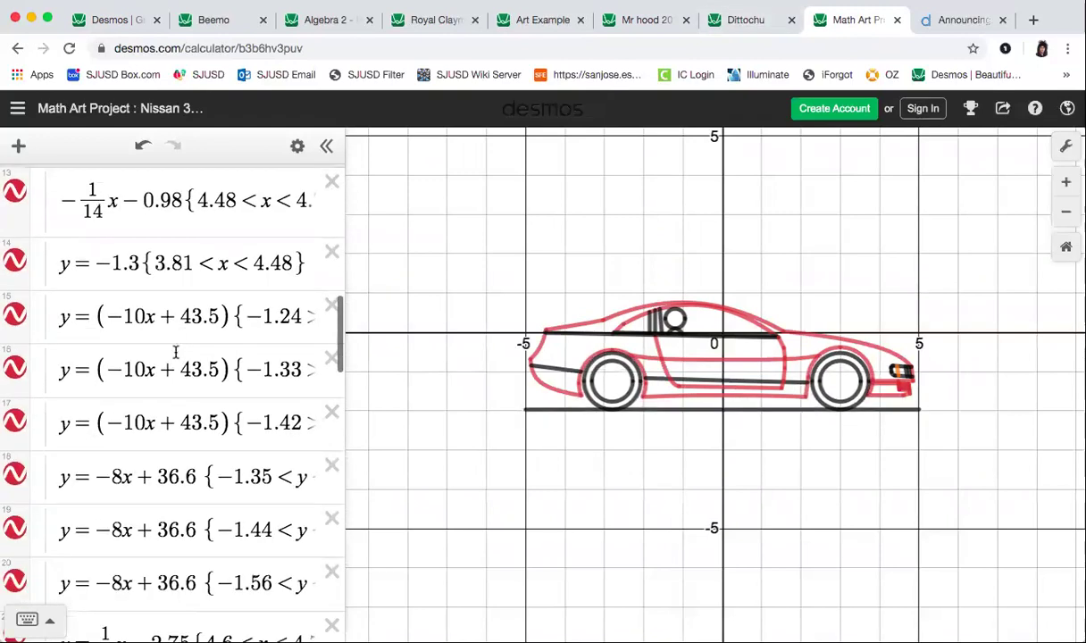
pyautogui.scroll(-15, 175, 353)
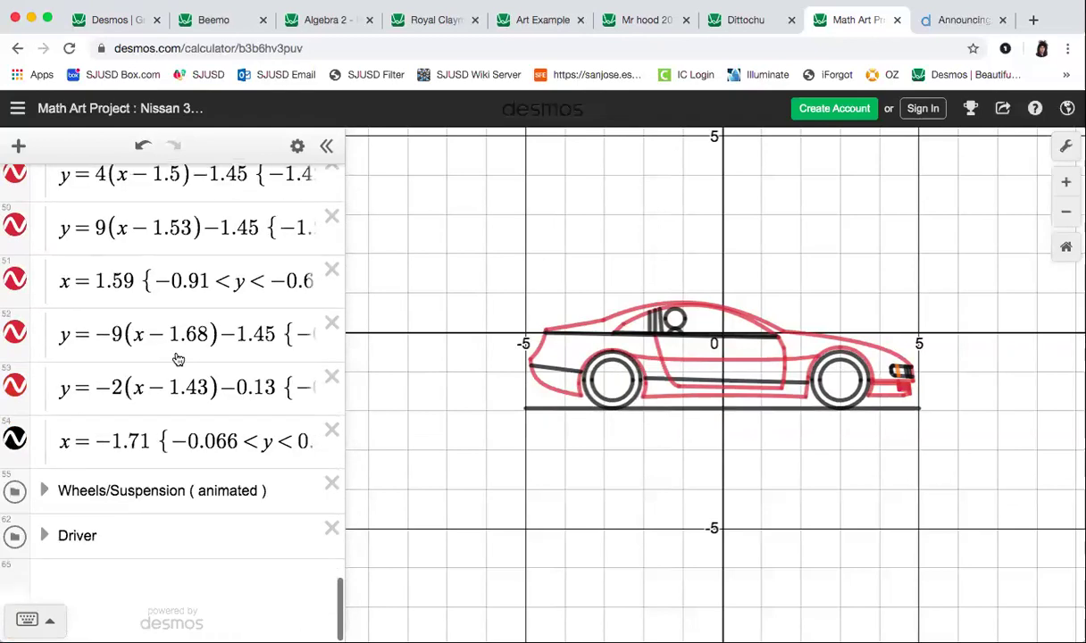
pyautogui.click(45, 491)
pyautogui.scroll(-5, 129, 469)
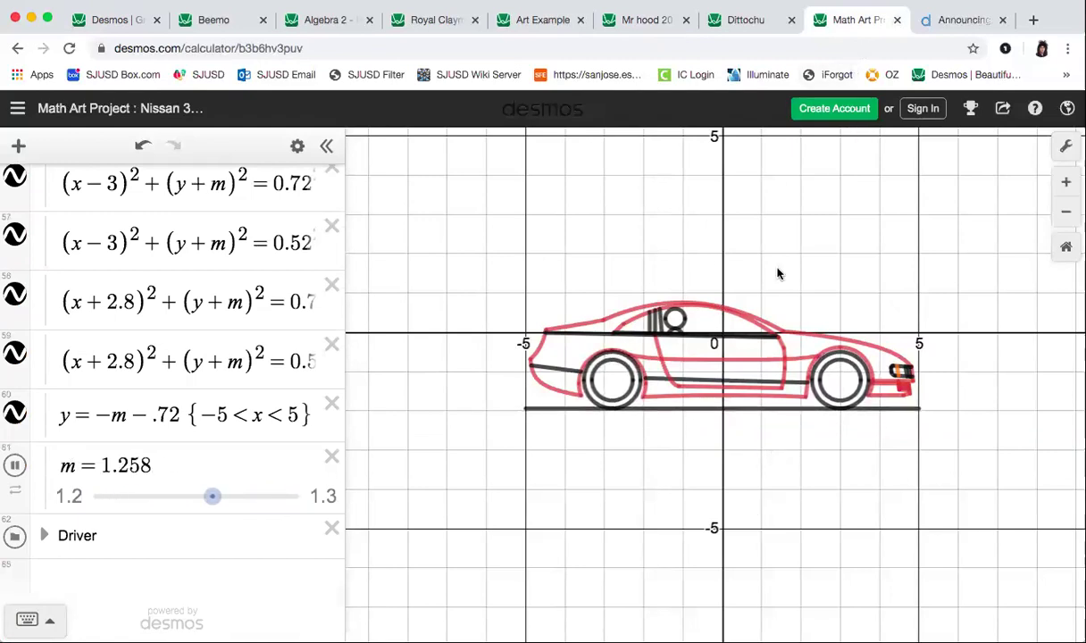
pyautogui.click(15, 466)
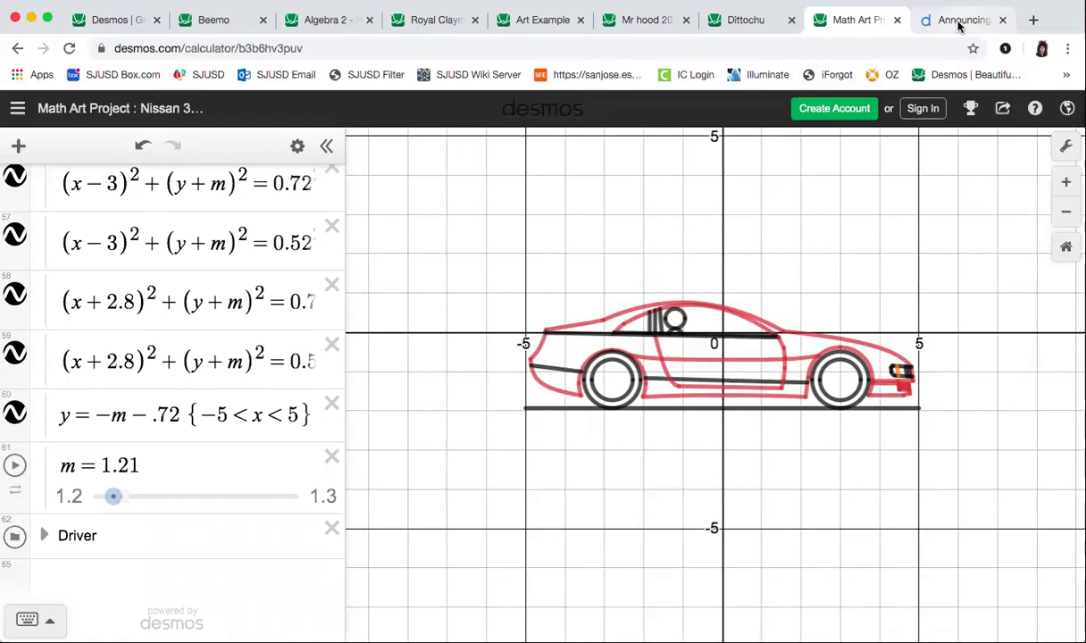
# - Read through the Global Math Art Contest announcement and its rules
pyautogui.click(958, 22)
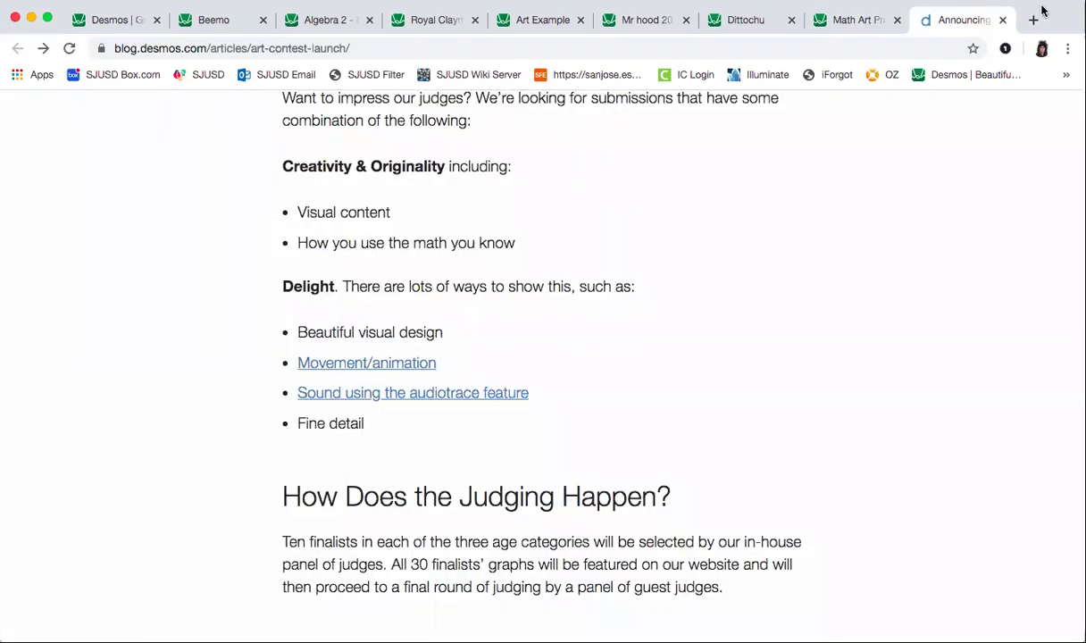
pyautogui.scroll(15, 644, 288)
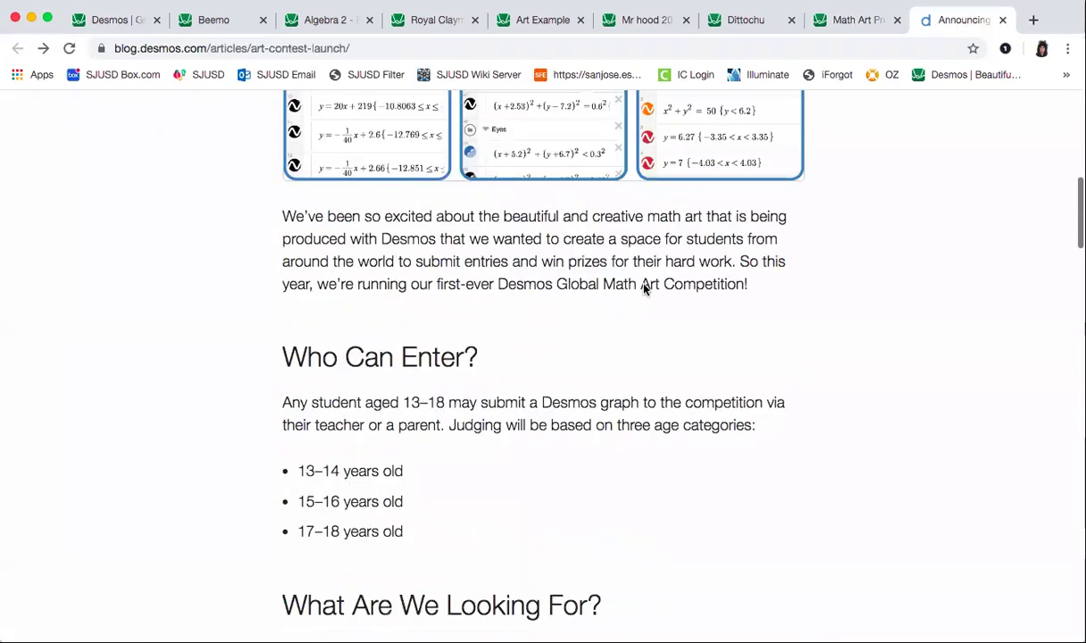
pyautogui.scroll(-1, 645, 288)
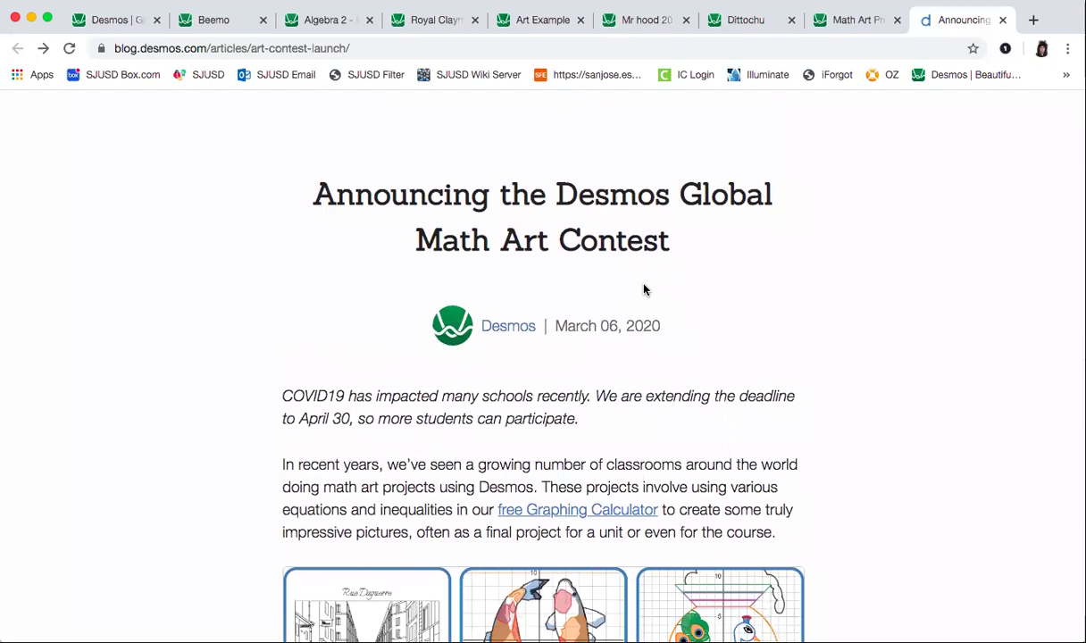
pyautogui.scroll(-5, 645, 288)
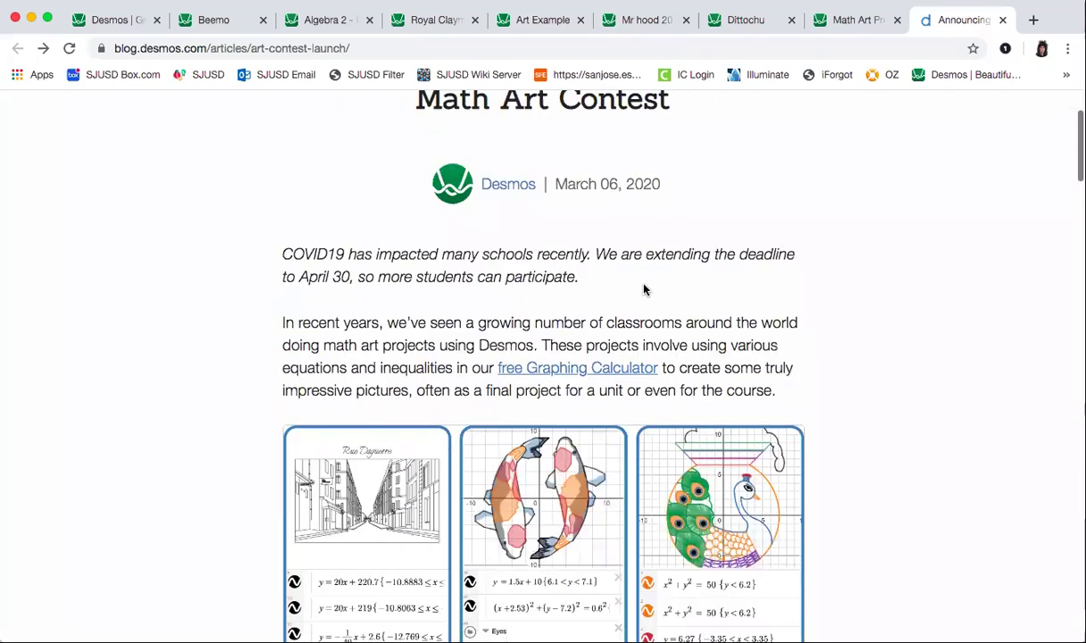
pyautogui.scroll(-2, 642, 284)
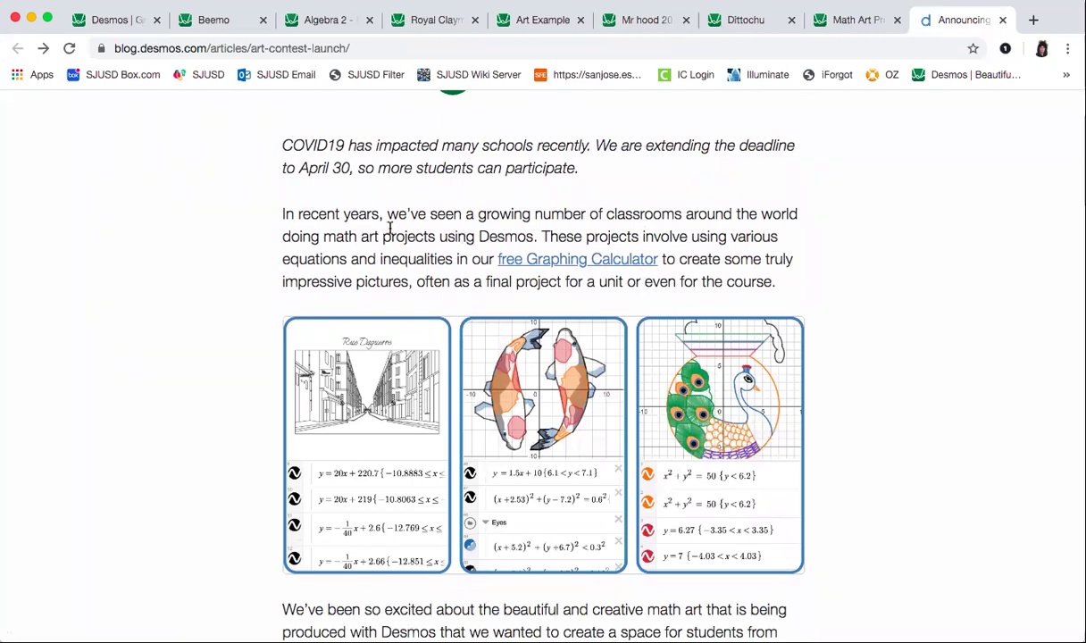
pyautogui.scroll(-10, 389, 228)
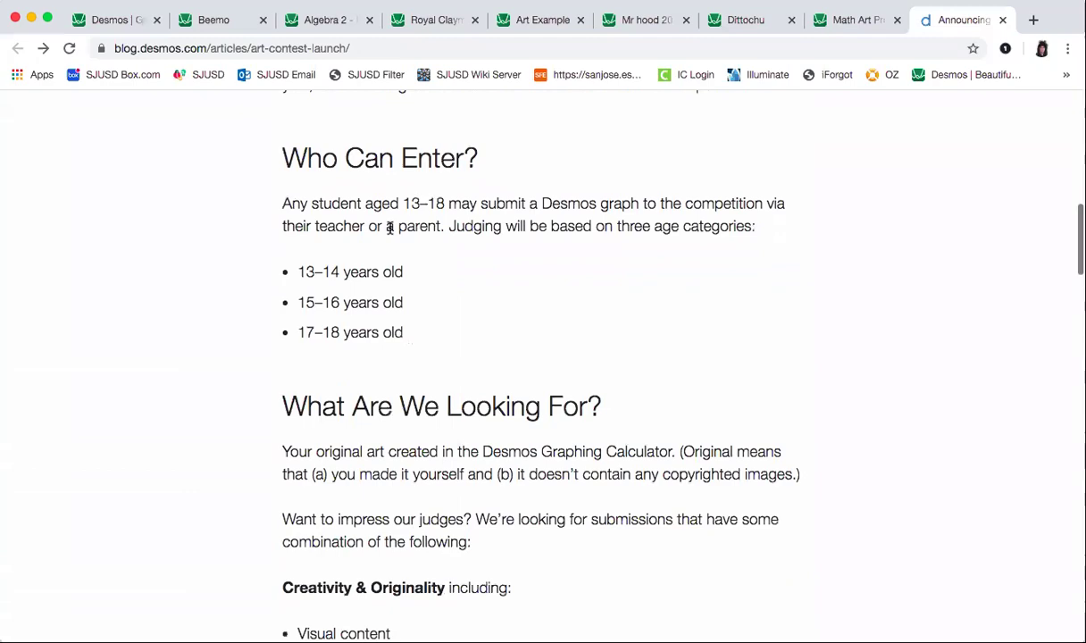
pyautogui.scroll(-10, 389, 227)
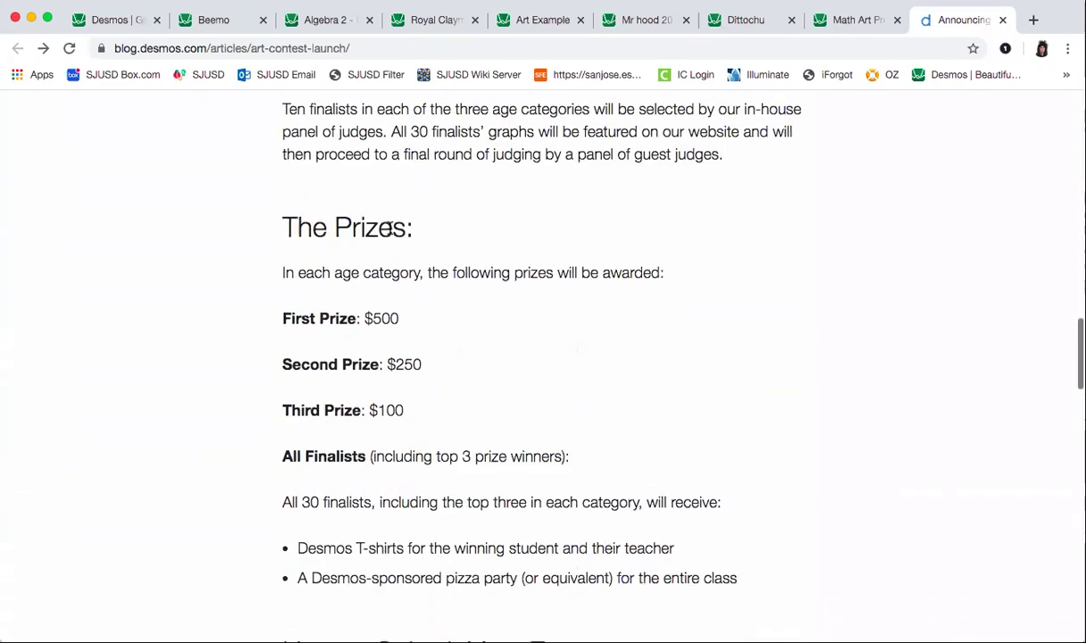
pyautogui.scroll(-10, 390, 232)
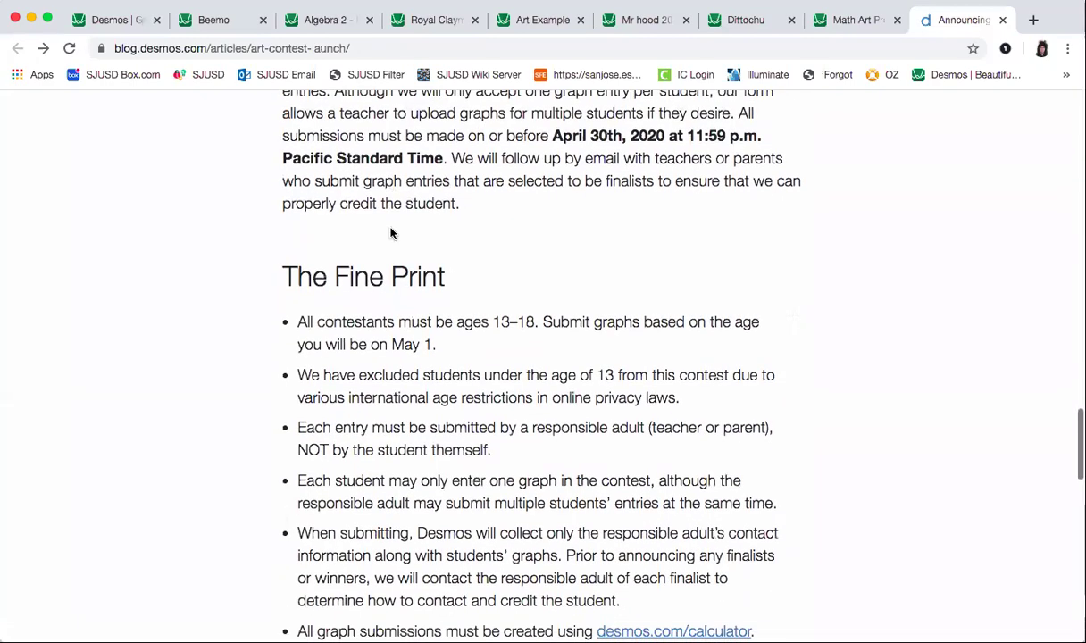
pyautogui.scroll(-2, 390, 232)
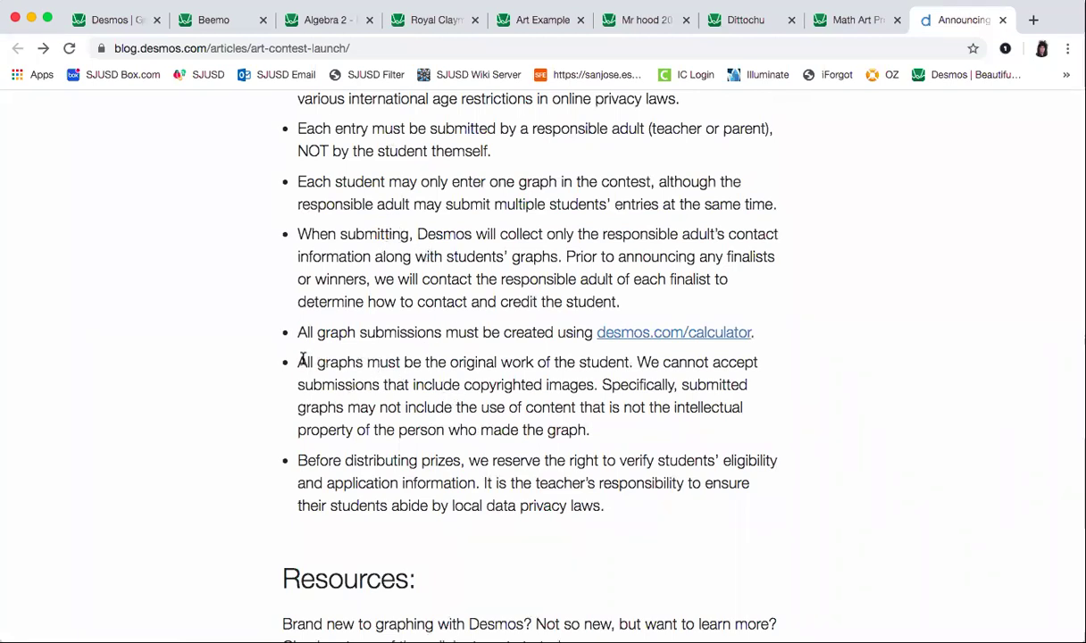
# - Highlight the rule that graphs must be original, then return to the Dittochu graph
pyautogui.moveTo(299, 360); pyautogui.dragTo(622, 364)
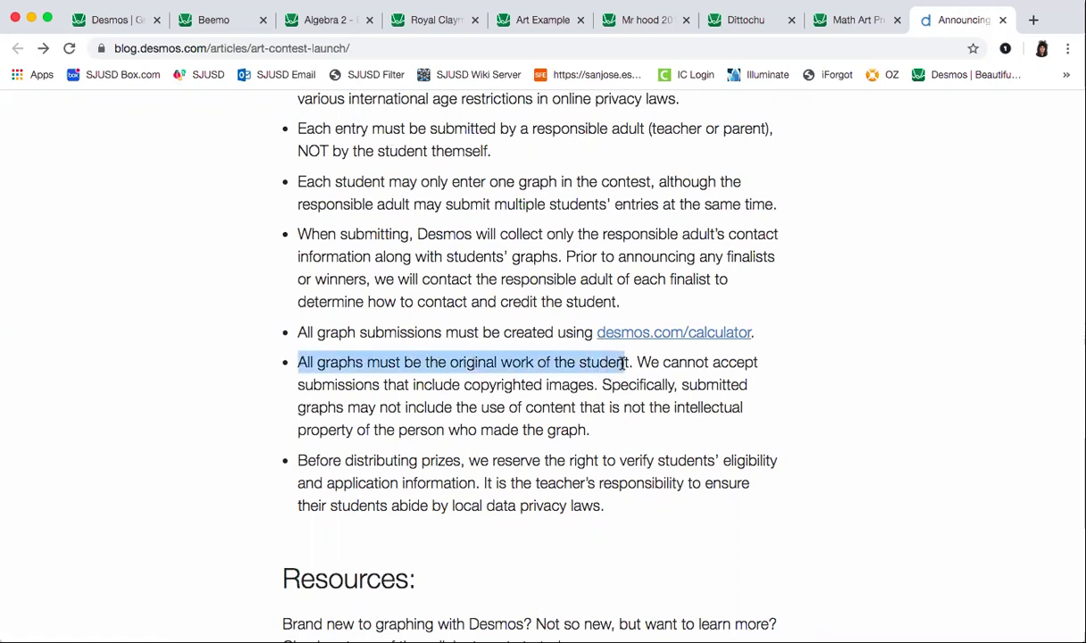
pyautogui.click(485, 407)
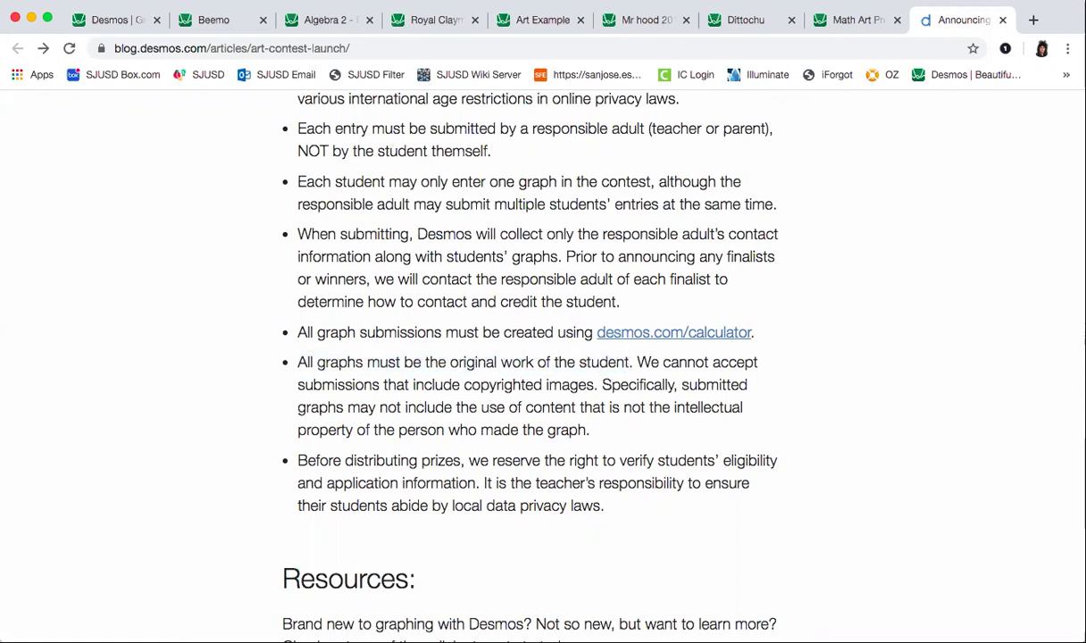
pyautogui.click(843, 19)
pyautogui.click(744, 23)
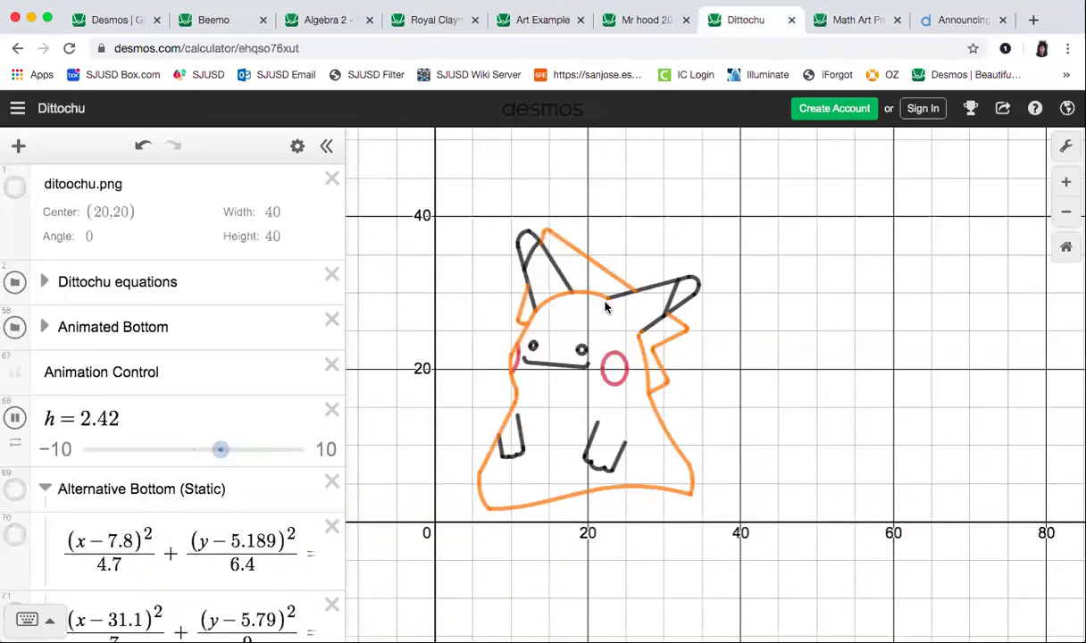
# - Flip through the Mr hood and Art Example graphs to the Royal Claymore sword graph
pyautogui.click(631, 18)
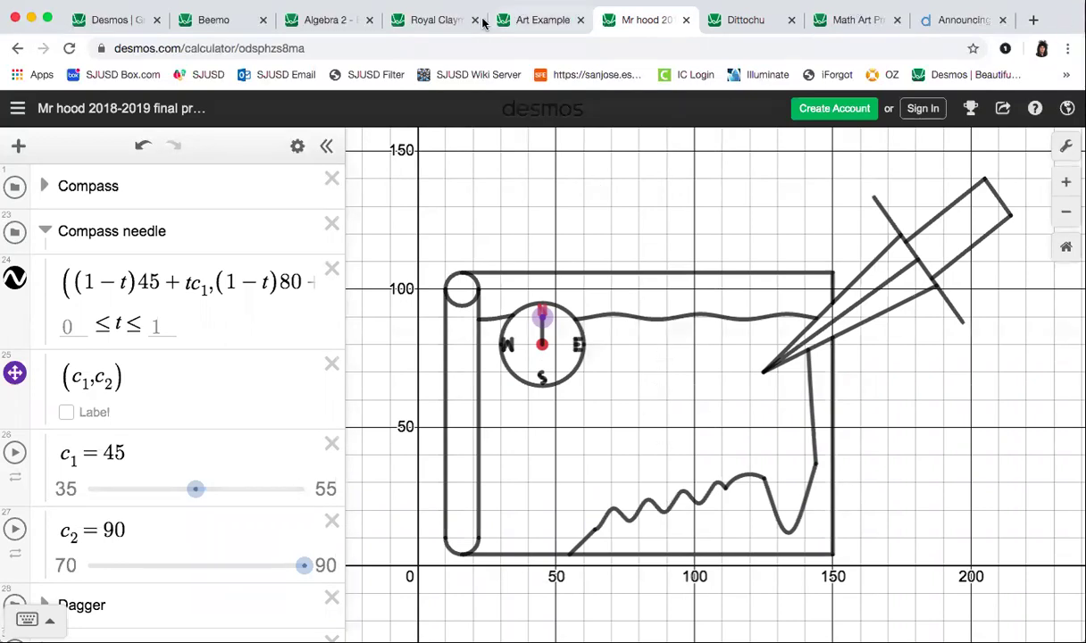
pyautogui.click(526, 20)
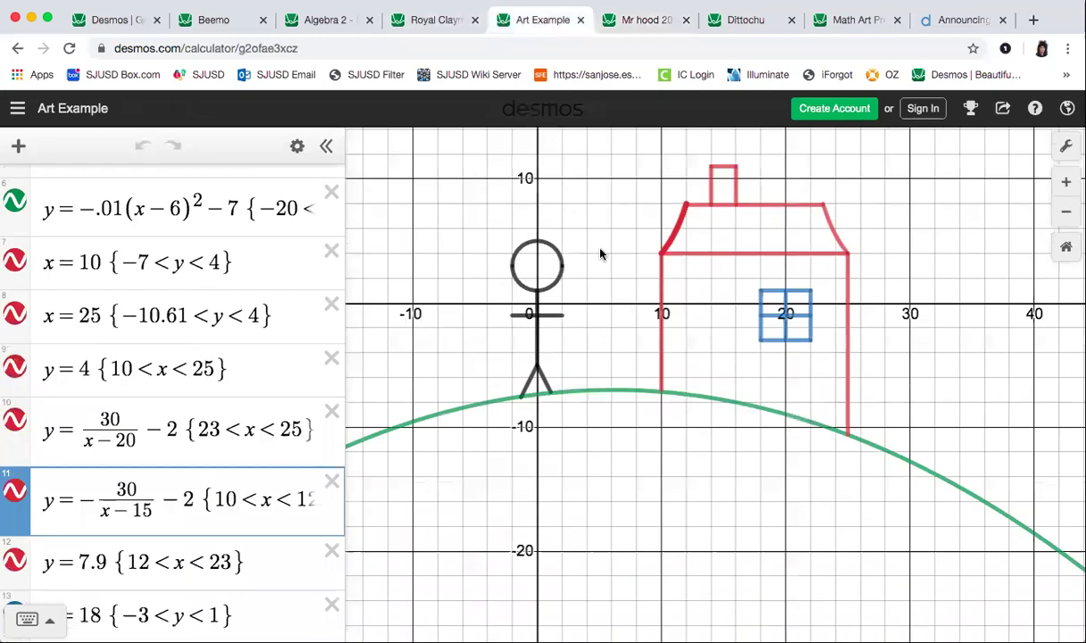
pyautogui.click(437, 19)
pyautogui.scroll(-10, 111, 253)
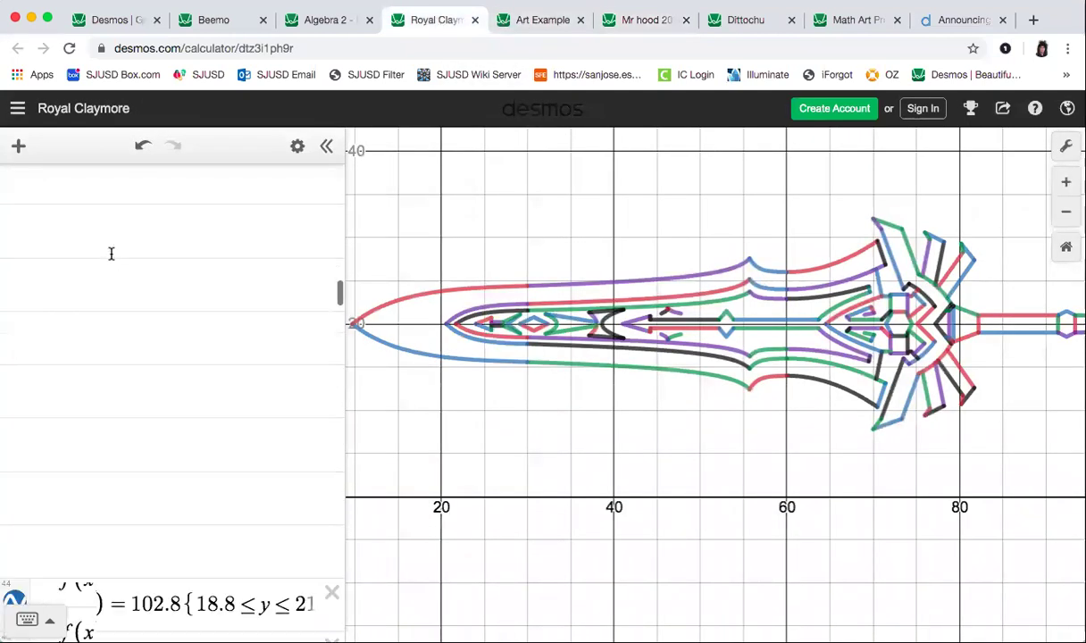
pyautogui.scroll(10, 111, 254)
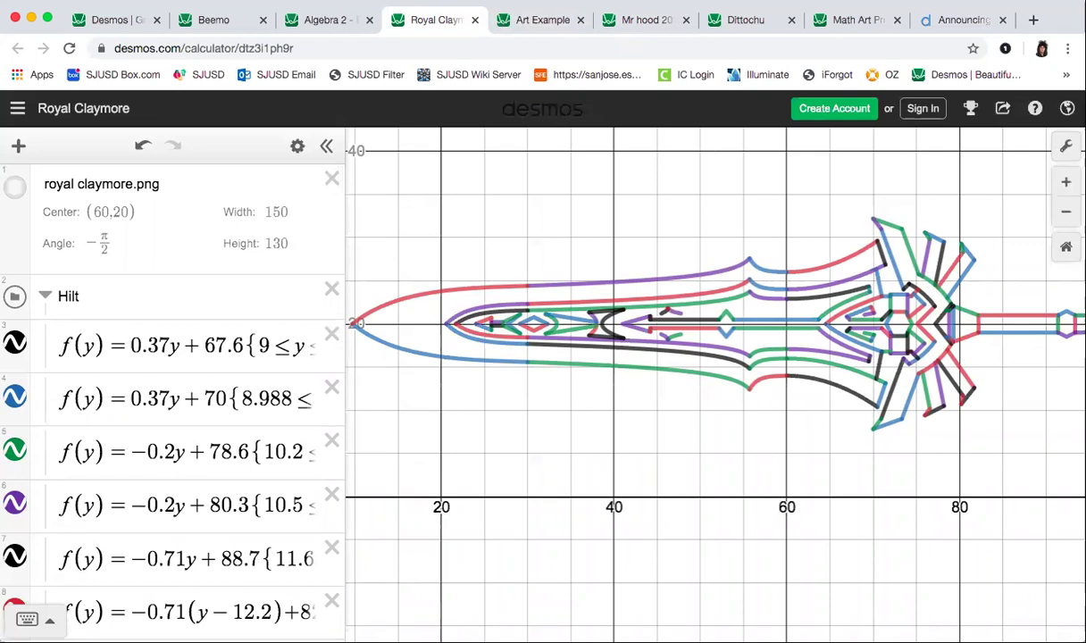
# - View the Algebra 2 boba tea graph, then the Beemo graph
pyautogui.click(329, 20)
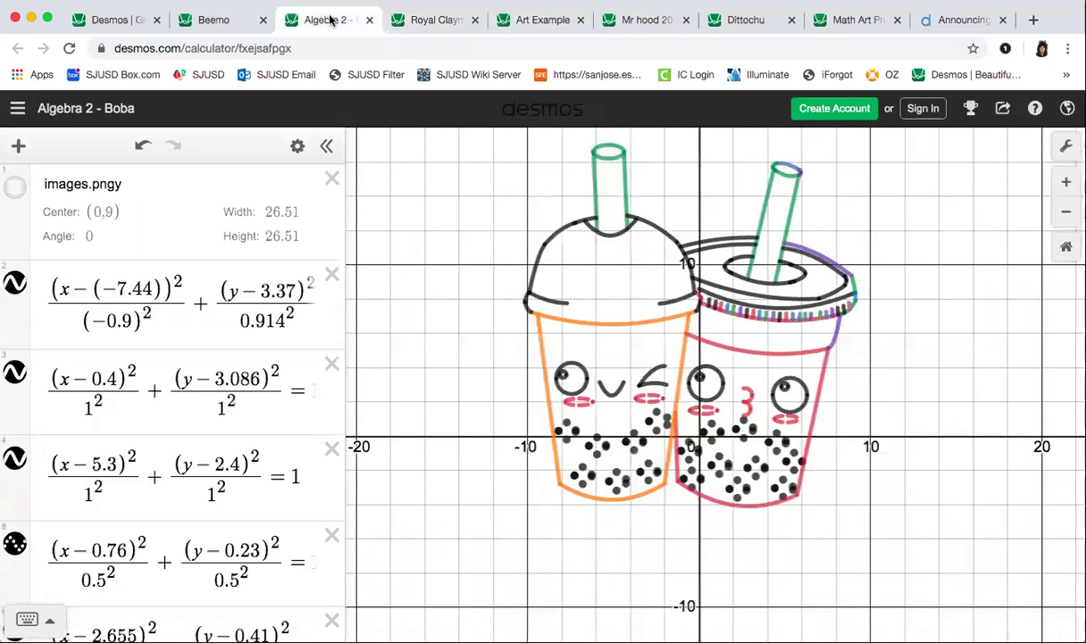
pyautogui.click(206, 19)
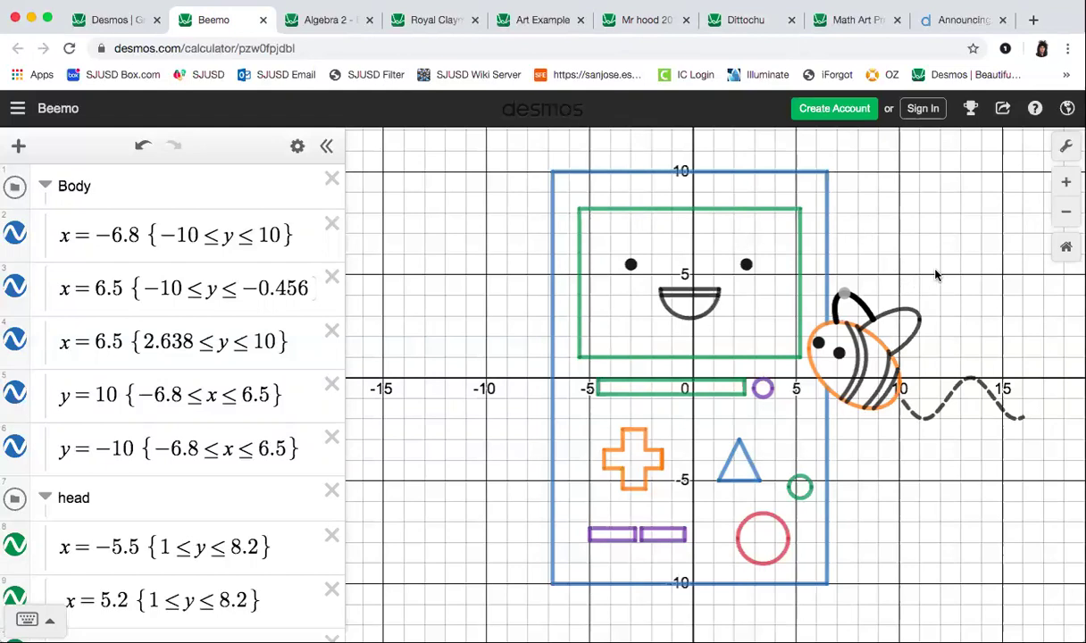
# - Pan the Beemo drawing a little to the left so the console and bee sit in view
pyautogui.moveTo(941, 233); pyautogui.dragTo(900, 233)
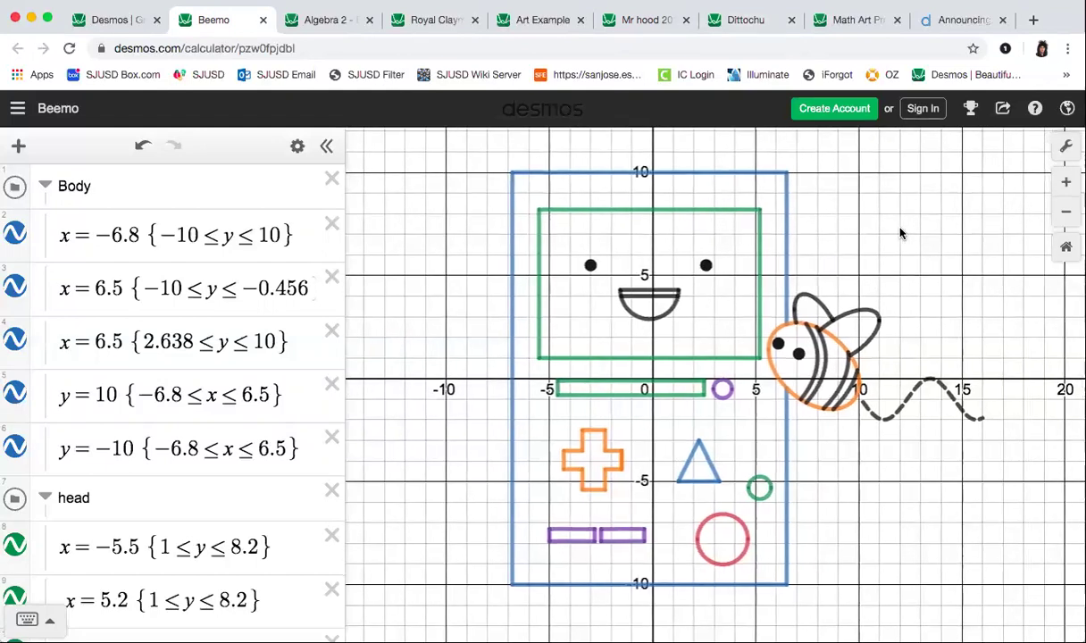